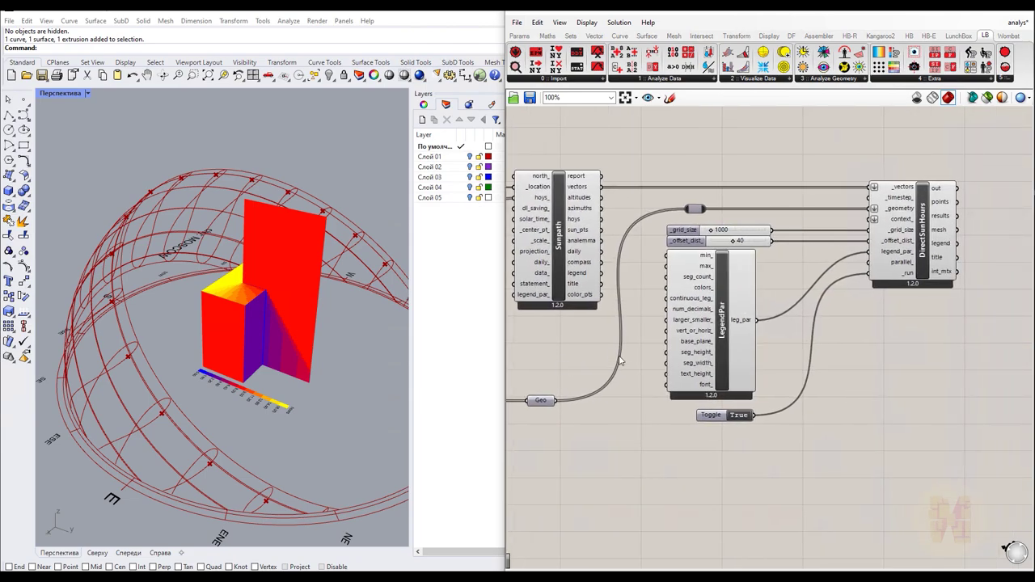
- Zoom the Perspective viewport, then launch Grasshopper from the Standard toolbar icon
{"action": "scroll", "coordinate": [633, 354], "scroll_direction": "down", "scroll_amount": 3}
{"action": "right_click_drag", "start_coordinate": [633, 353], "coordinate": [817, 368]}
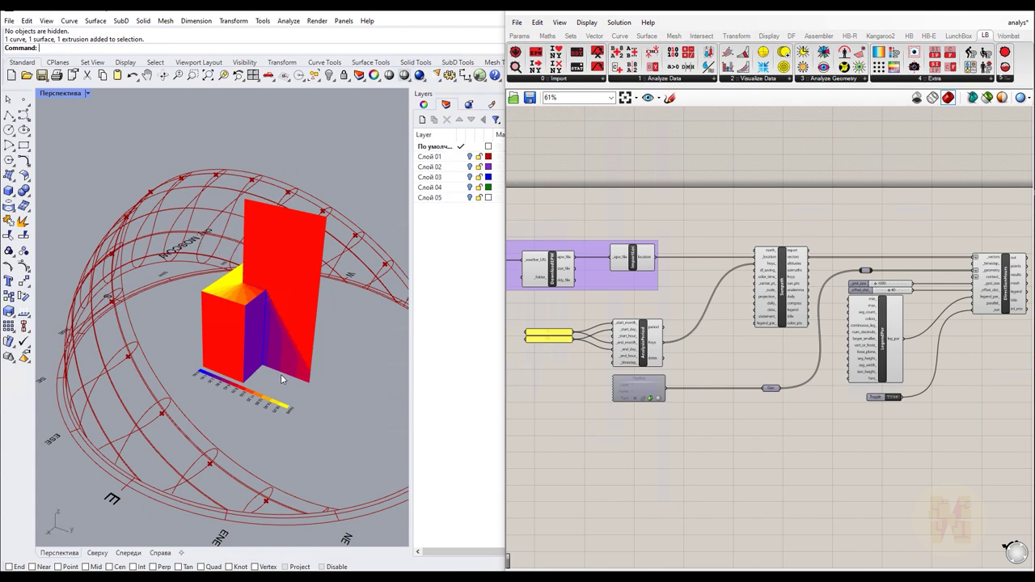
{"action": "scroll", "coordinate": [250, 400], "scroll_direction": "up", "scroll_amount": 5}
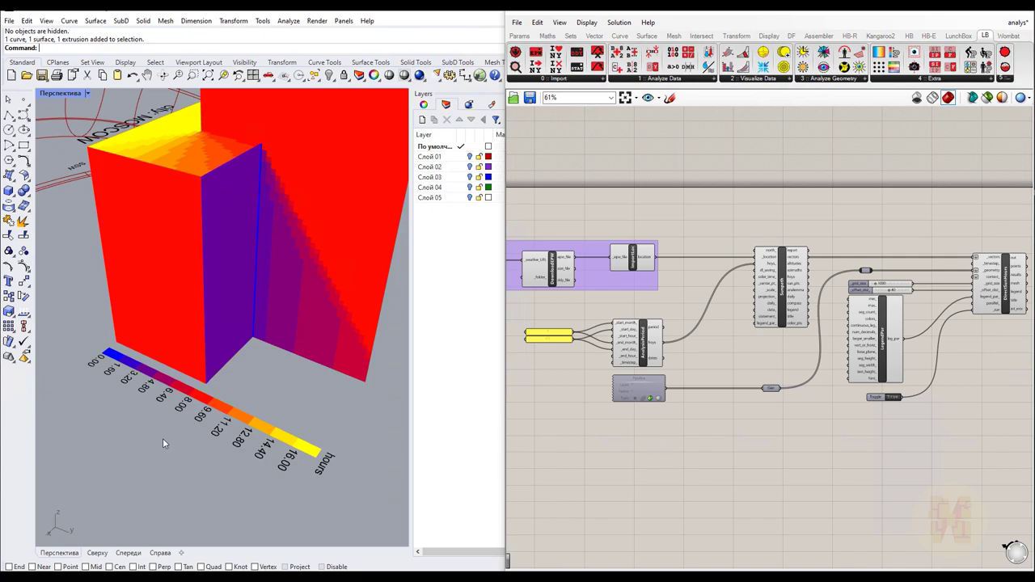
{"action": "scroll", "coordinate": [160, 440], "scroll_direction": "down", "scroll_amount": 5}
{"action": "scroll", "coordinate": [162, 439], "scroll_direction": "up", "scroll_amount": 3}
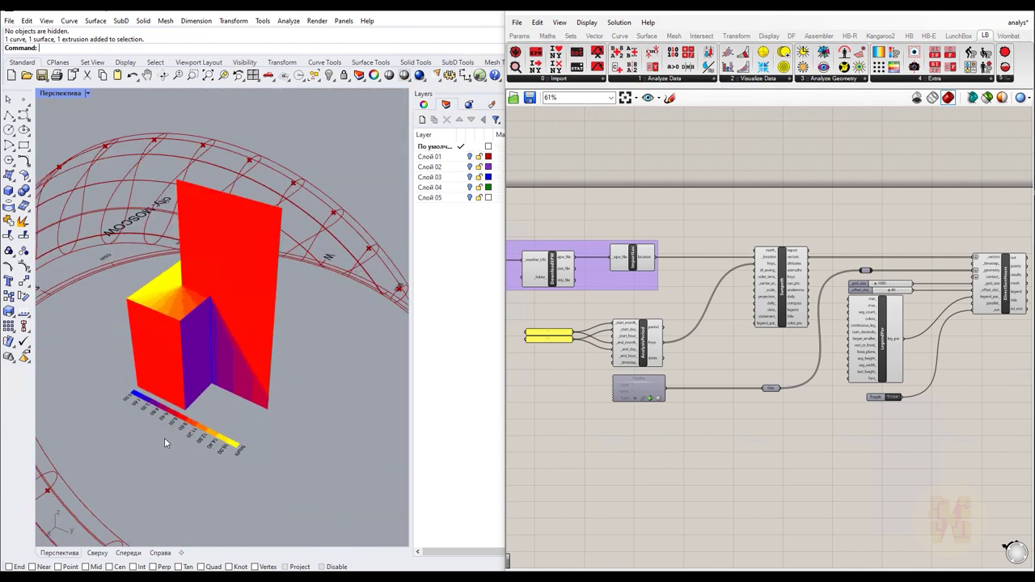
{"action": "scroll", "coordinate": [164, 437], "scroll_direction": "down", "scroll_amount": 2}
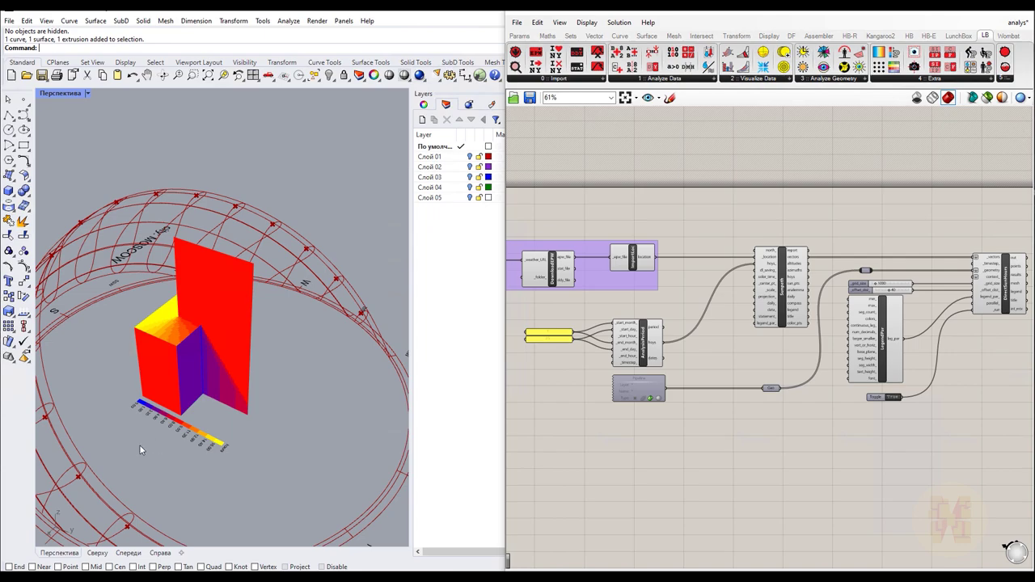
{"action": "right_click_drag", "start_coordinate": [137, 449], "coordinate": [221, 443]}
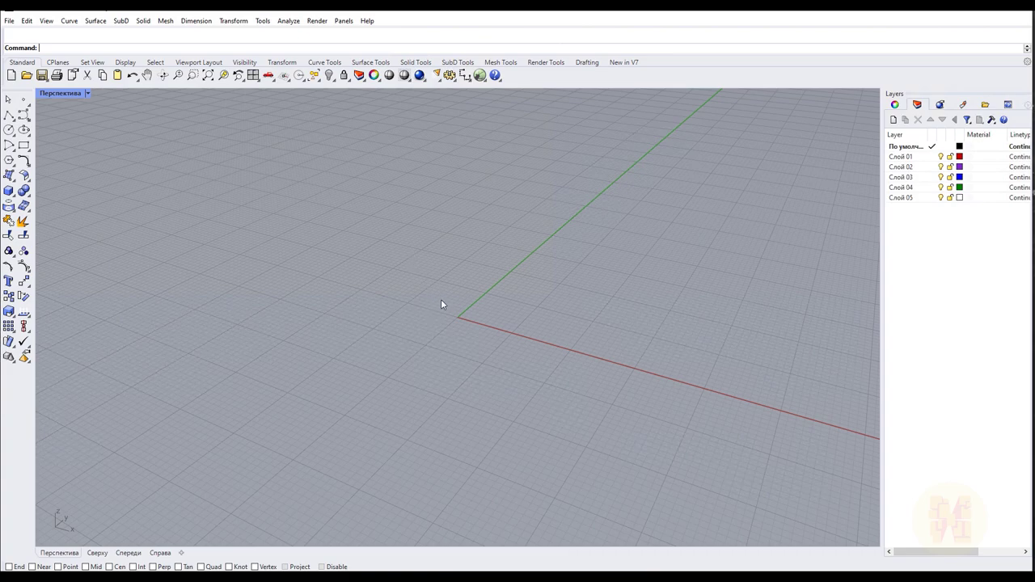
{"action": "scroll", "coordinate": [462, 329], "scroll_direction": "down", "scroll_amount": 10}
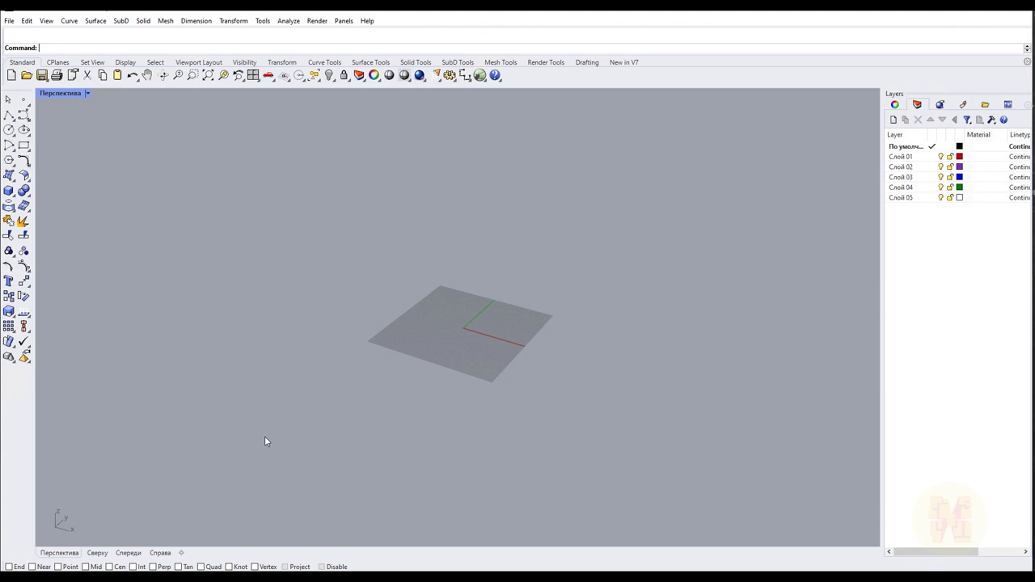
{"action": "scroll", "coordinate": [460, 284], "scroll_direction": "up", "scroll_amount": 8}
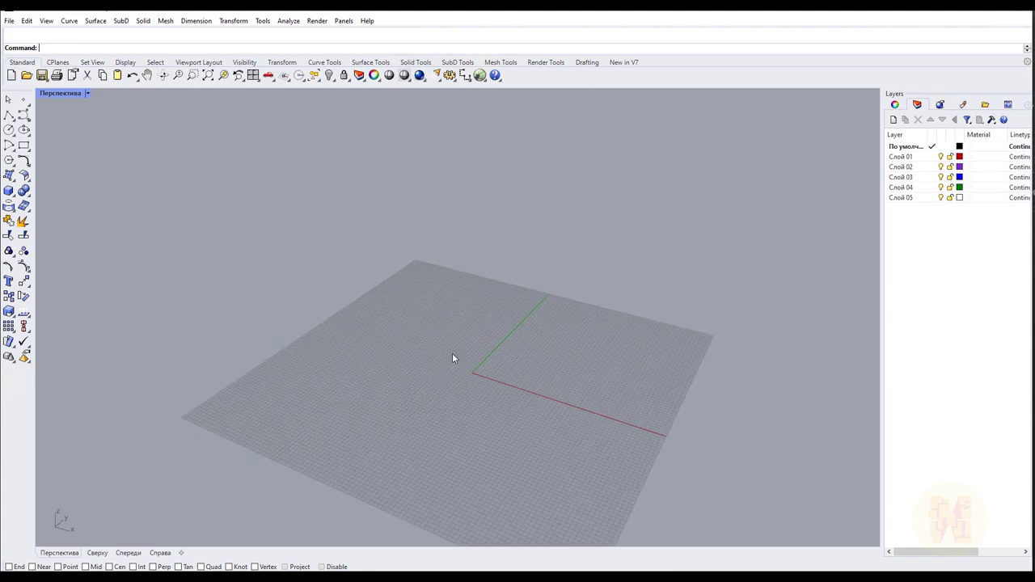
{"action": "scroll", "coordinate": [473, 391], "scroll_direction": "up", "scroll_amount": 3}
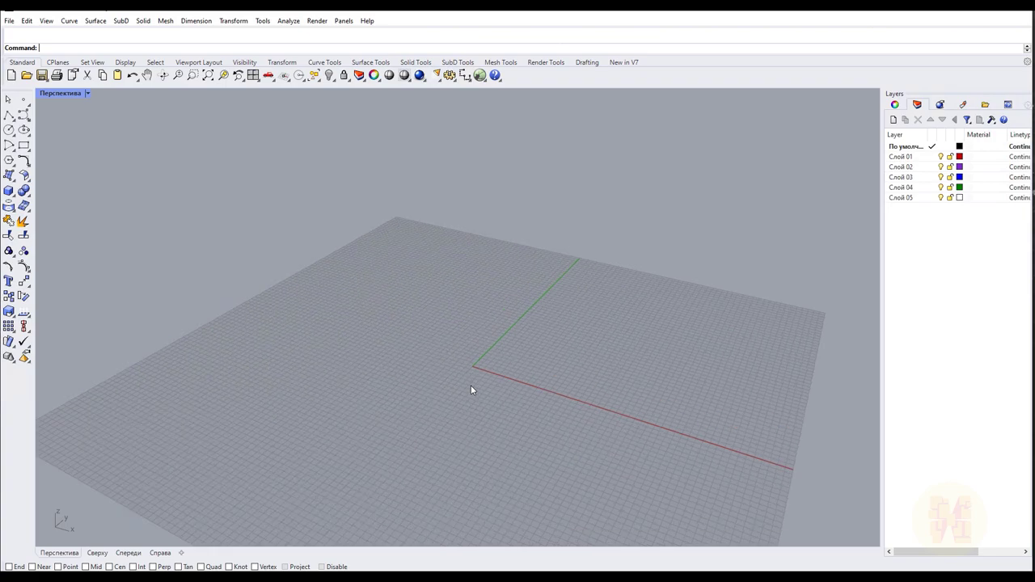
{"action": "left_click", "coordinate": [480, 75]}
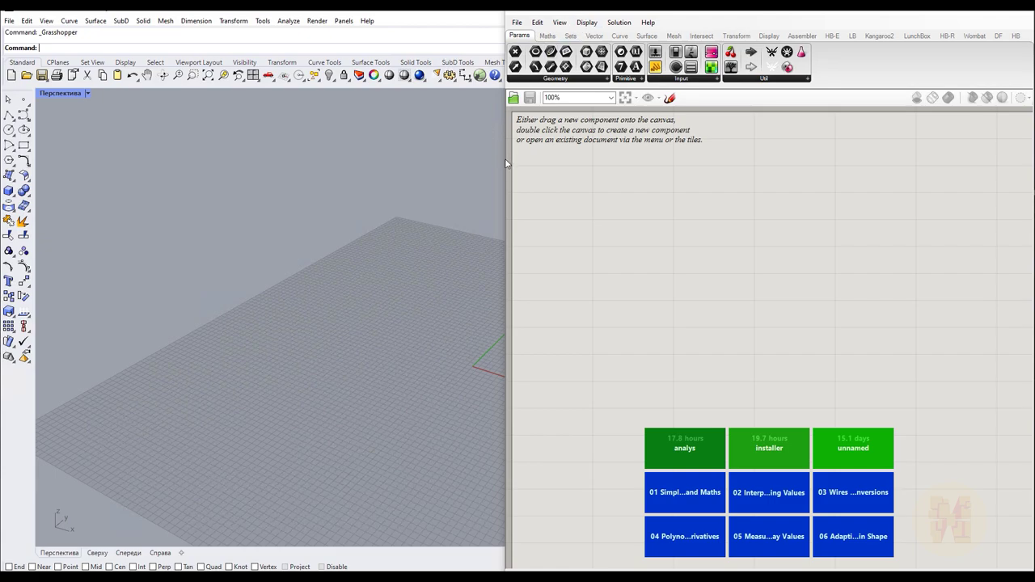
- Widen the Grasshopper window over the Rhino viewport and show the Ladybug components
{"action": "left_click_drag", "start_coordinate": [502, 158], "coordinate": [346, 181]}
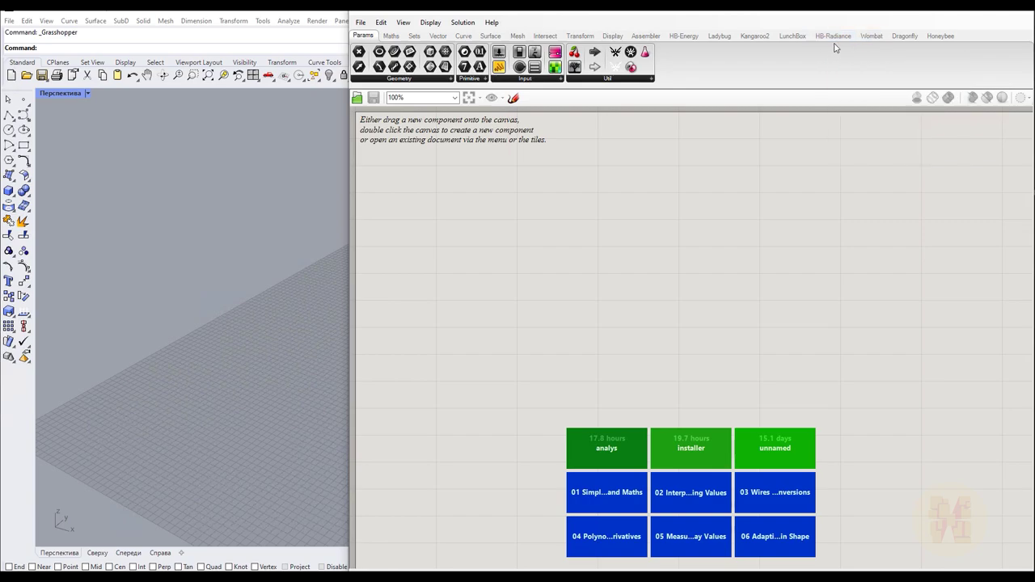
{"action": "left_click", "coordinate": [720, 38]}
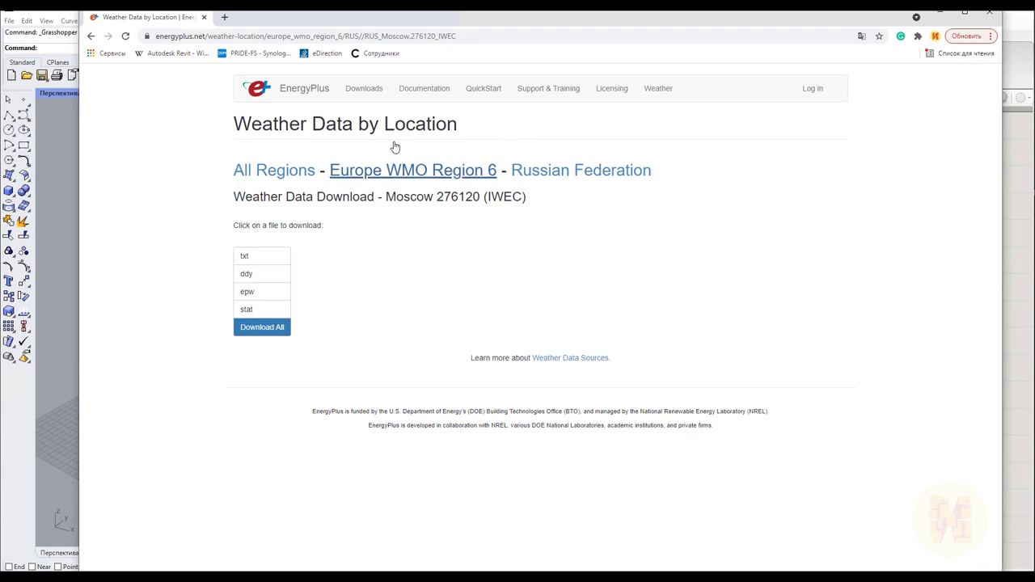
- Navigate the EnergyPlus weather data to Europe WMO Region 6 and the Moscow 276120 (IWEC) files
{"action": "left_click", "coordinate": [373, 93]}
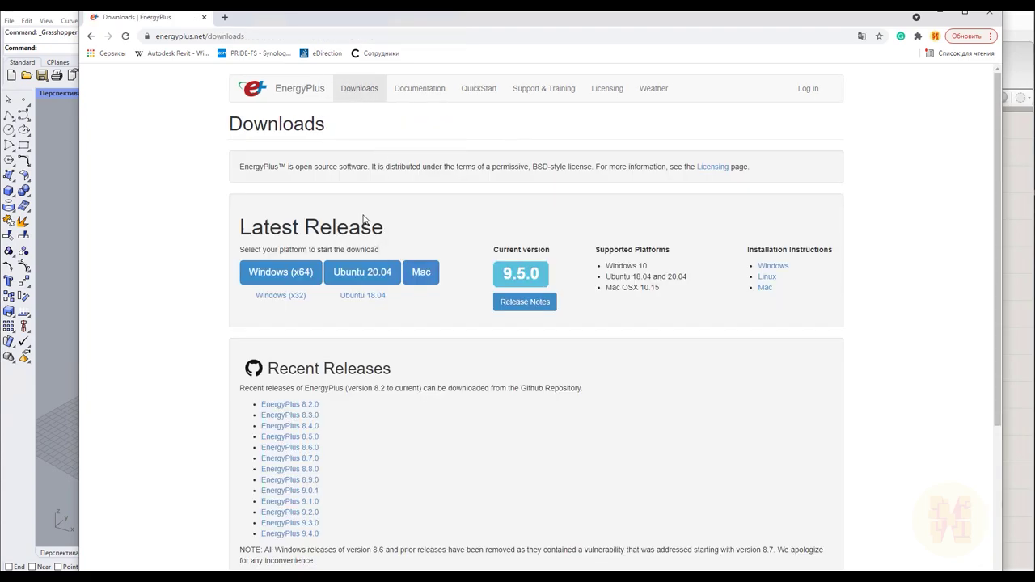
{"action": "left_click", "coordinate": [291, 93]}
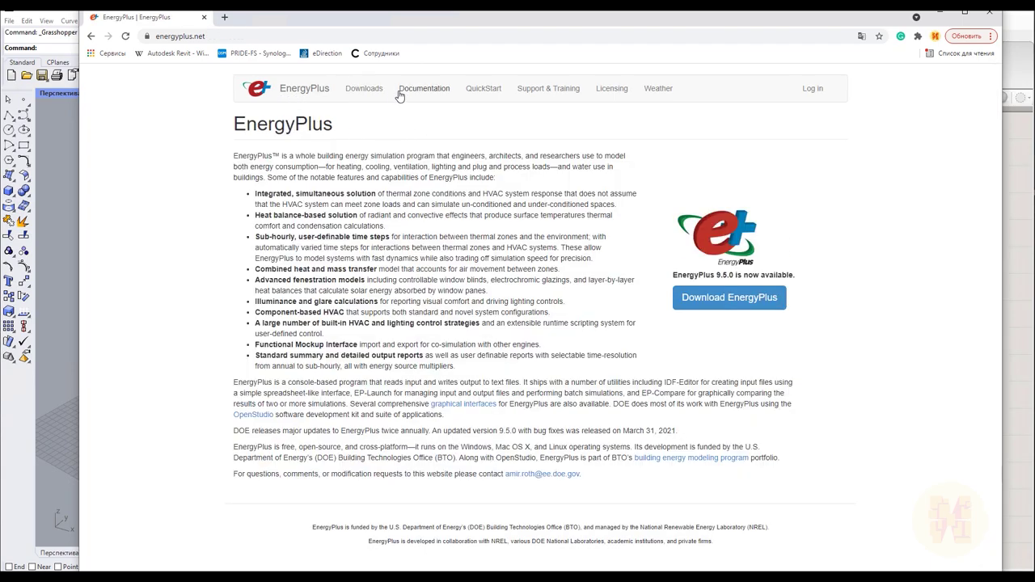
{"action": "left_click", "coordinate": [376, 95]}
{"action": "scroll", "coordinate": [453, 291], "scroll_direction": "down", "scroll_amount": 2}
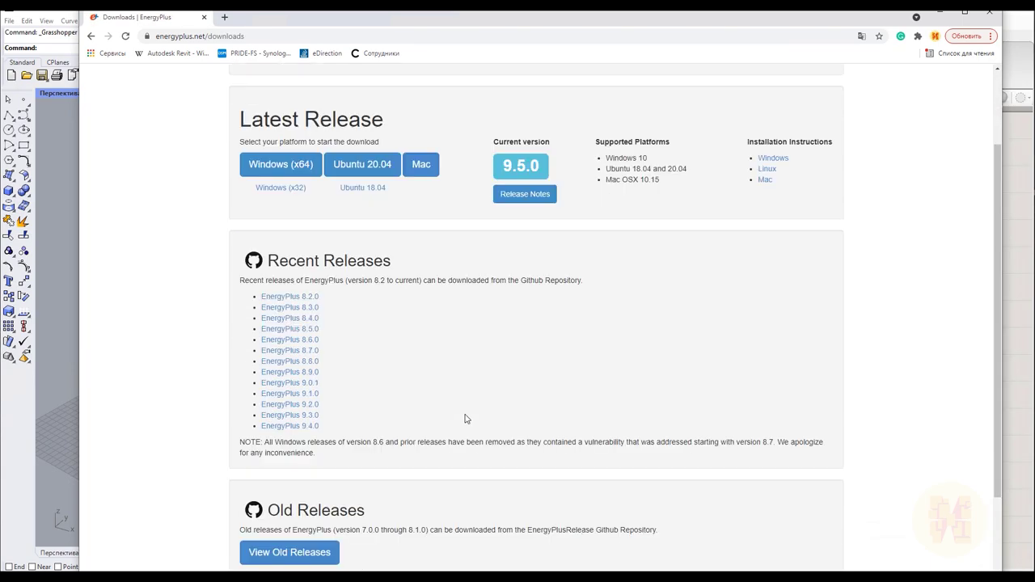
{"action": "scroll", "coordinate": [533, 237], "scroll_direction": "up", "scroll_amount": 1}
{"action": "scroll", "coordinate": [669, 258], "scroll_direction": "up", "scroll_amount": 1}
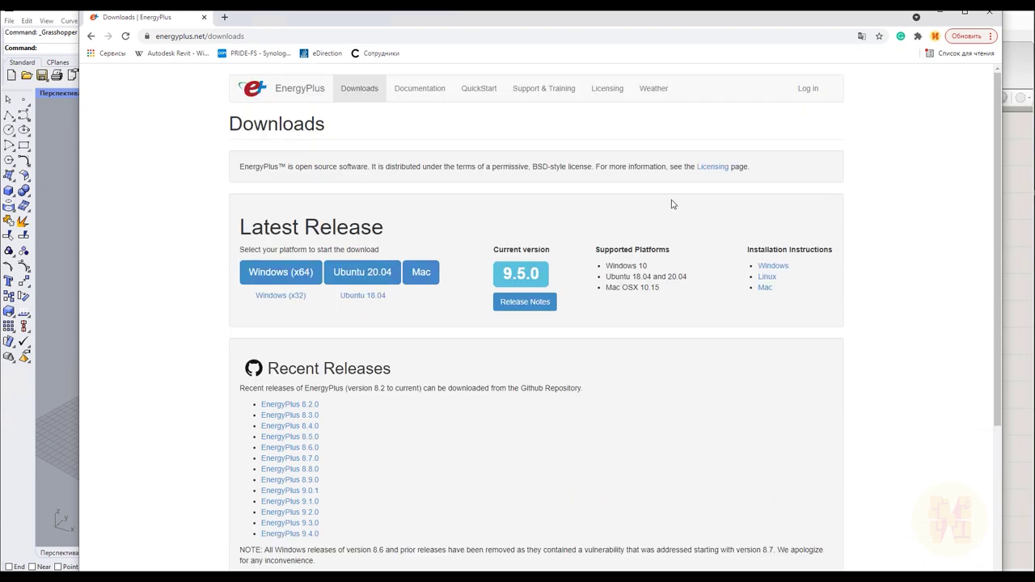
{"action": "left_click", "coordinate": [656, 90]}
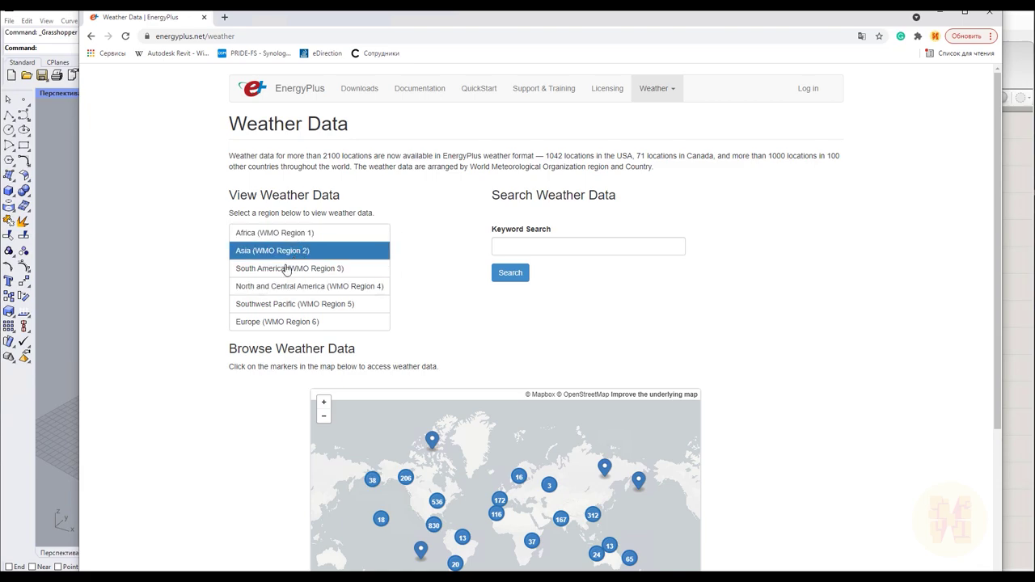
{"action": "left_click", "coordinate": [267, 325]}
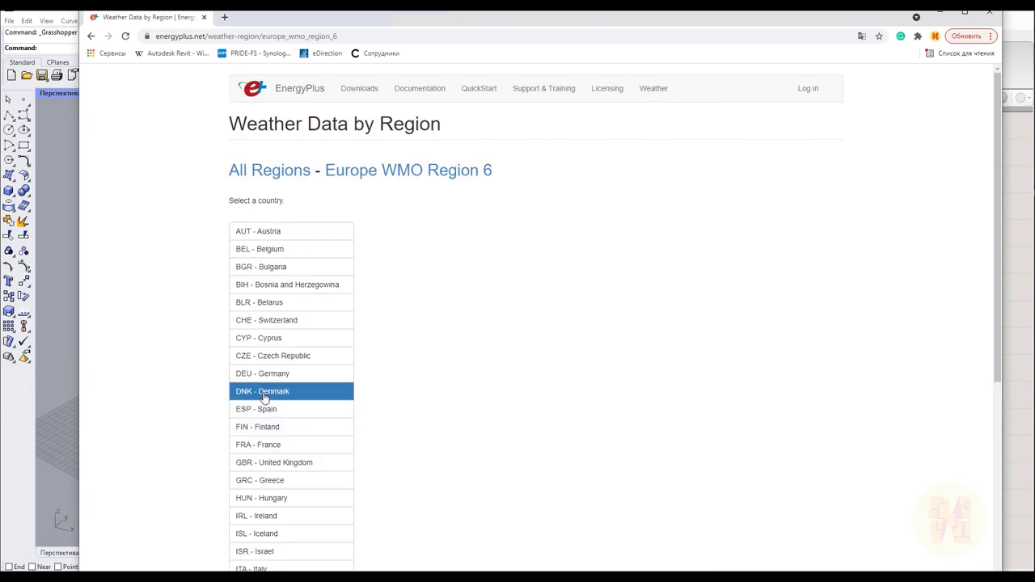
{"action": "scroll", "coordinate": [347, 408], "scroll_direction": "down", "scroll_amount": 3}
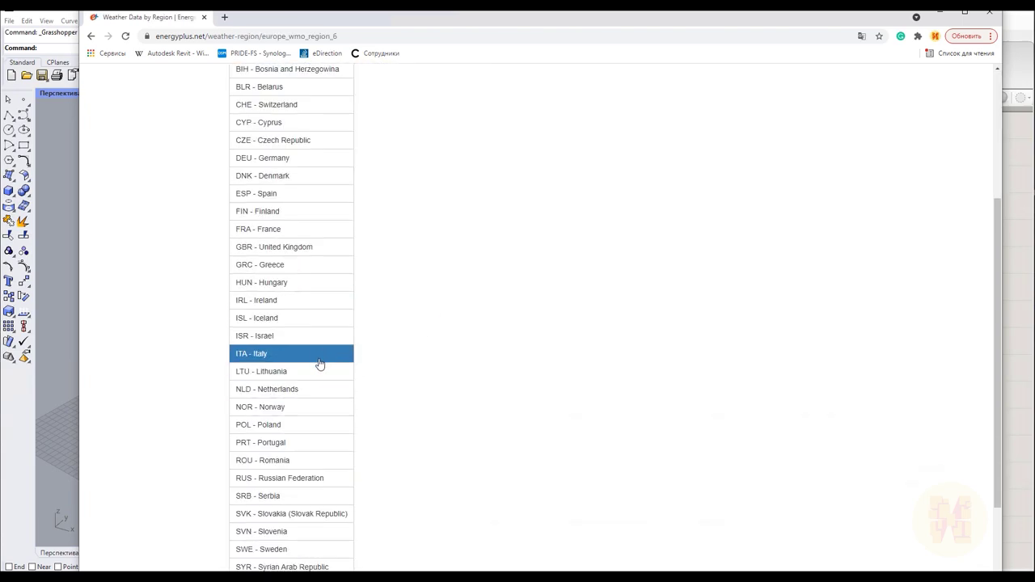
{"action": "scroll", "coordinate": [319, 363], "scroll_direction": "down", "scroll_amount": 2}
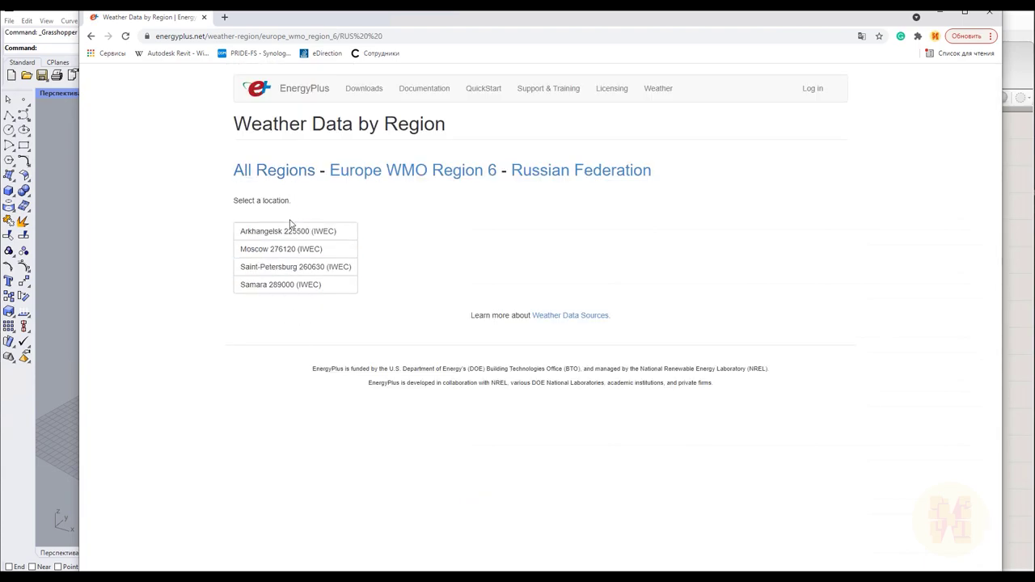
{"action": "left_click", "coordinate": [248, 267]}
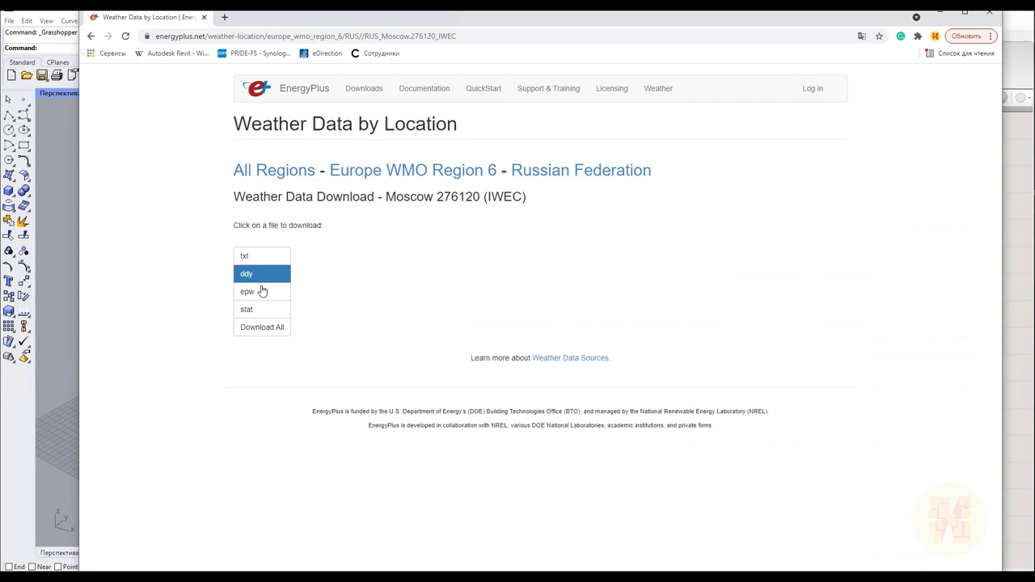
- Copy the link address of the Moscow Download All package, then minimize Chrome
{"action": "left_click", "coordinate": [259, 336]}
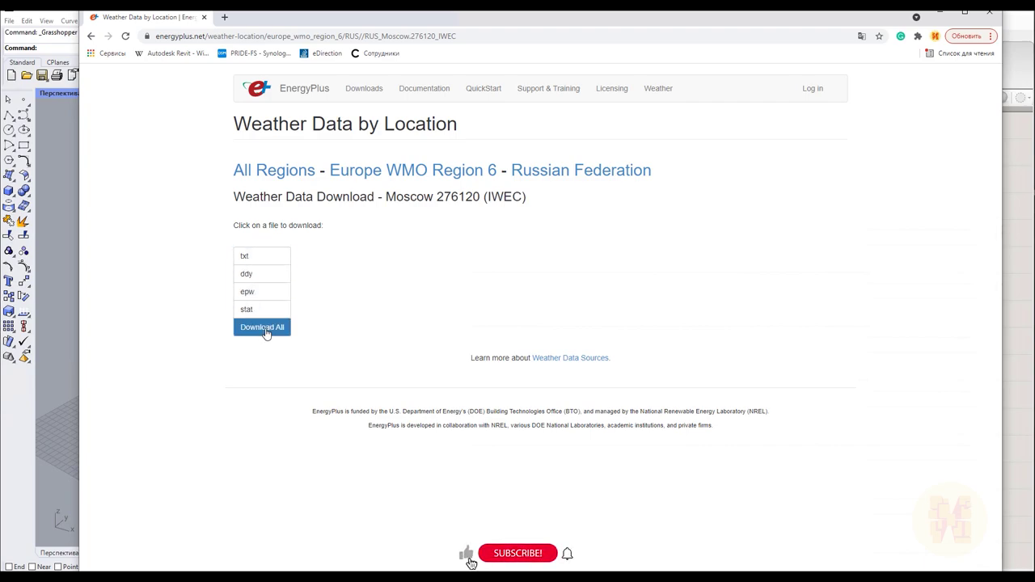
{"action": "right_click", "coordinate": [265, 330]}
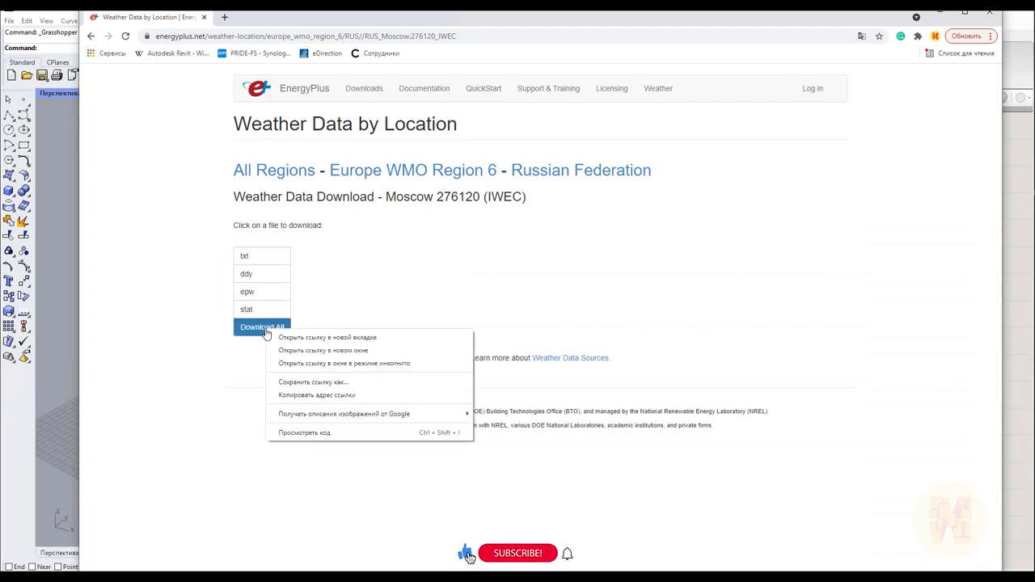
{"action": "left_click", "coordinate": [317, 395]}
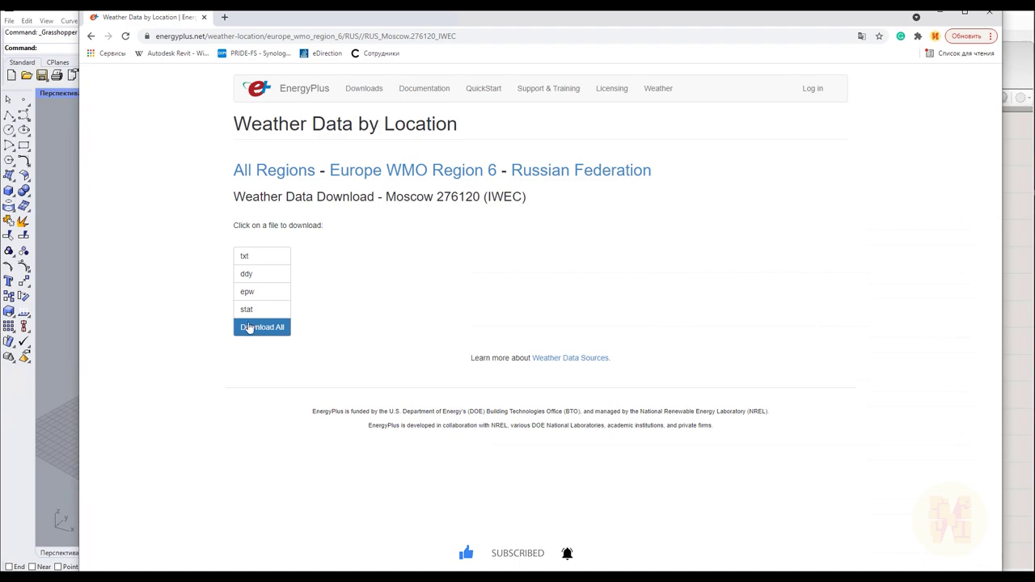
{"action": "left_click", "coordinate": [941, 17]}
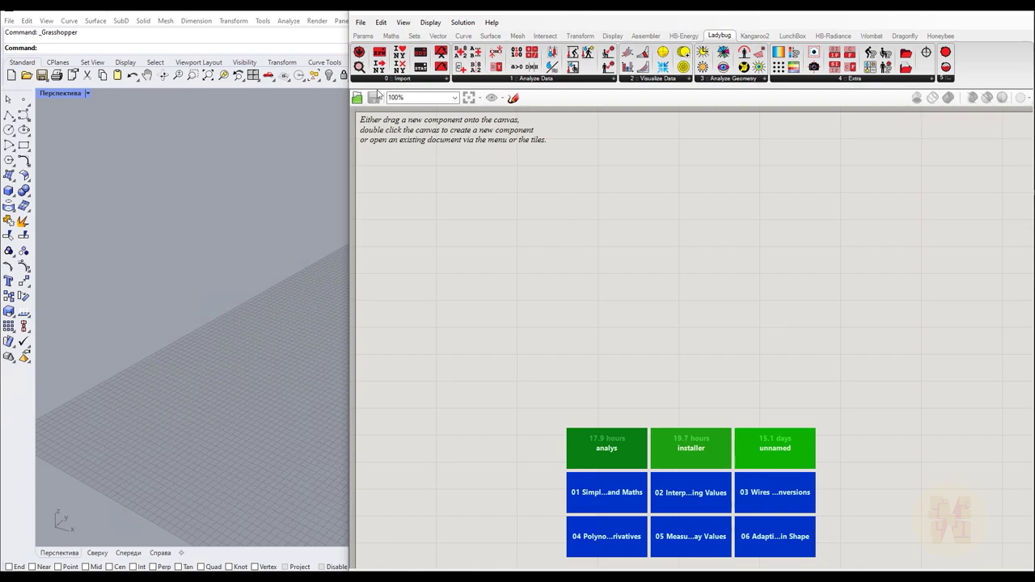
- Place a Params Panel on the canvas and paste the Moscow weather download link into it
{"action": "left_click", "coordinate": [363, 36]}
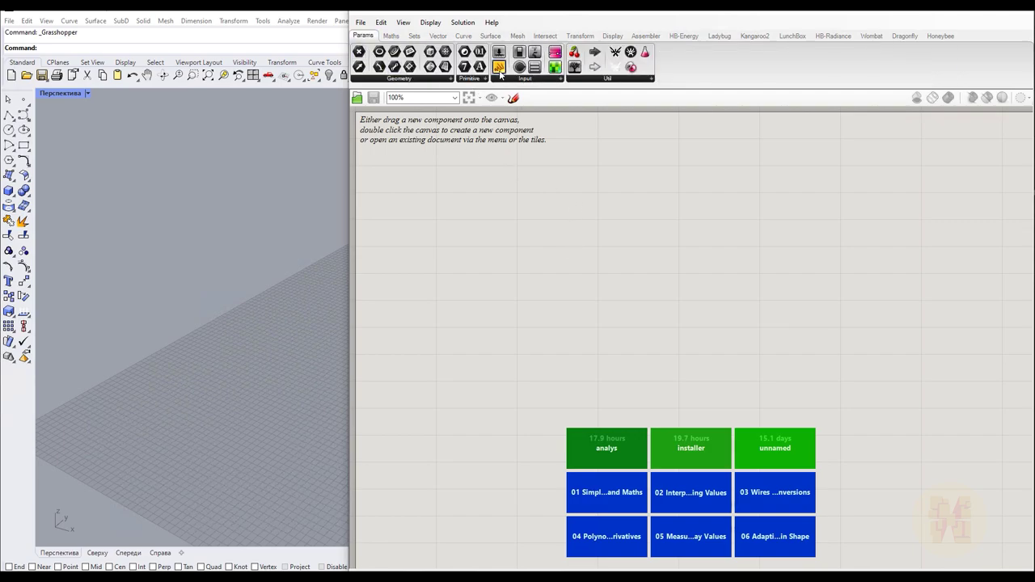
{"action": "left_click_drag", "start_coordinate": [499, 68], "coordinate": [447, 218]}
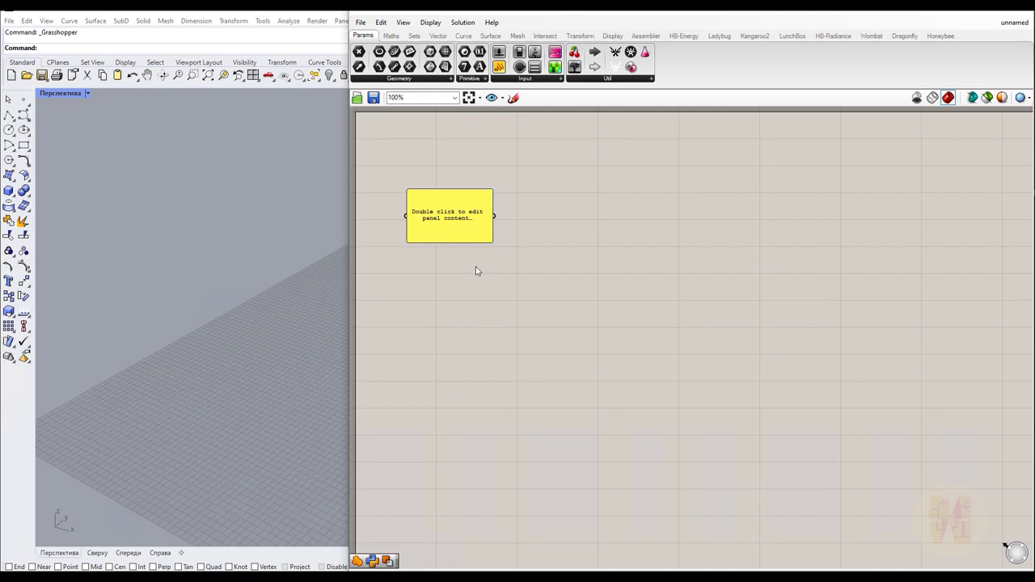
{"action": "double_click", "coordinate": [442, 212]}
{"action": "type", "text": "https://energyplus.net/weather-download/europe_wmo_region_6/RUS//RUS_Moscow.276120_IWEC/all"}
{"action": "left_click", "coordinate": [537, 255]}
- Pan the canvas to reposition the URL panel and bring up the Ladybug components
{"action": "scroll", "coordinate": [419, 209], "scroll_direction": "up", "scroll_amount": 5}
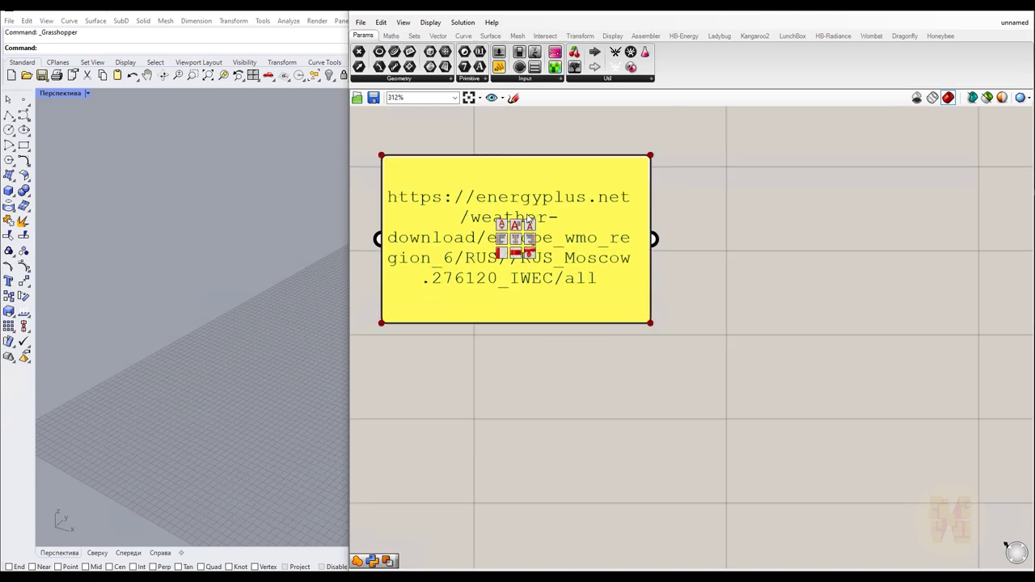
{"action": "scroll", "coordinate": [578, 301], "scroll_direction": "down", "scroll_amount": 2}
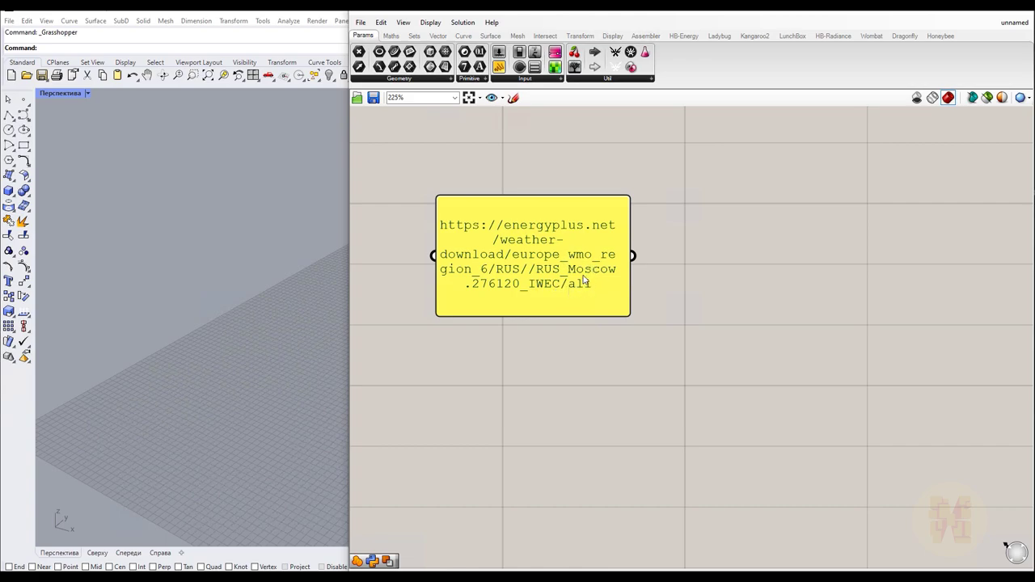
{"action": "scroll", "coordinate": [554, 289], "scroll_direction": "down", "scroll_amount": 5}
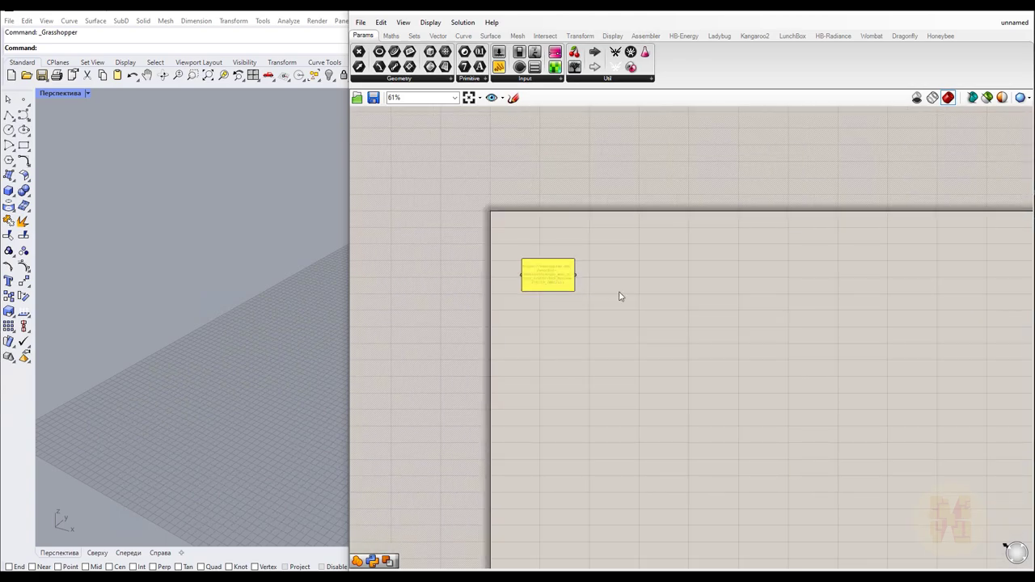
{"action": "scroll", "coordinate": [425, 351], "scroll_direction": "up", "scroll_amount": 3}
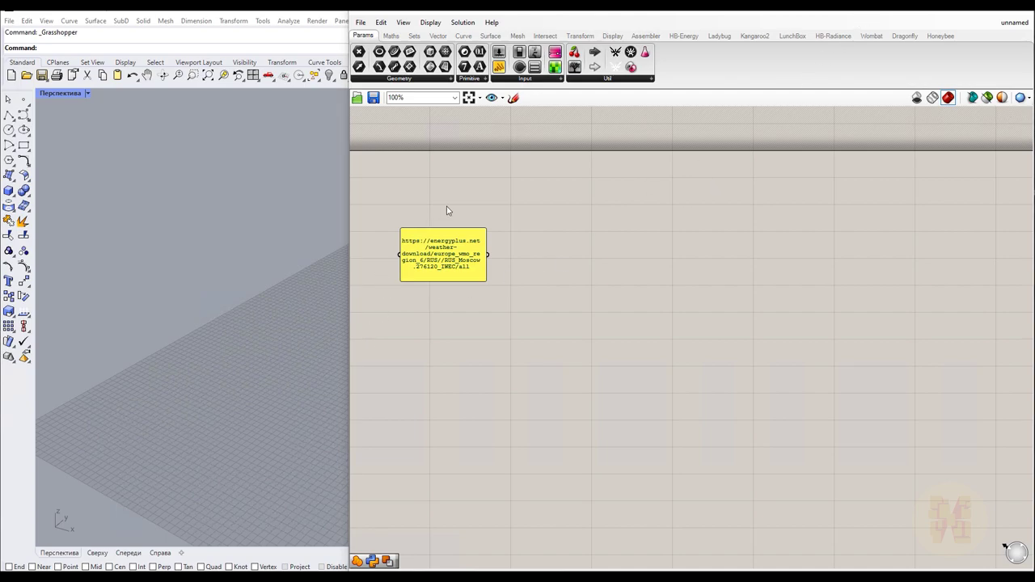
{"action": "scroll", "coordinate": [534, 260], "scroll_direction": "up", "scroll_amount": 3}
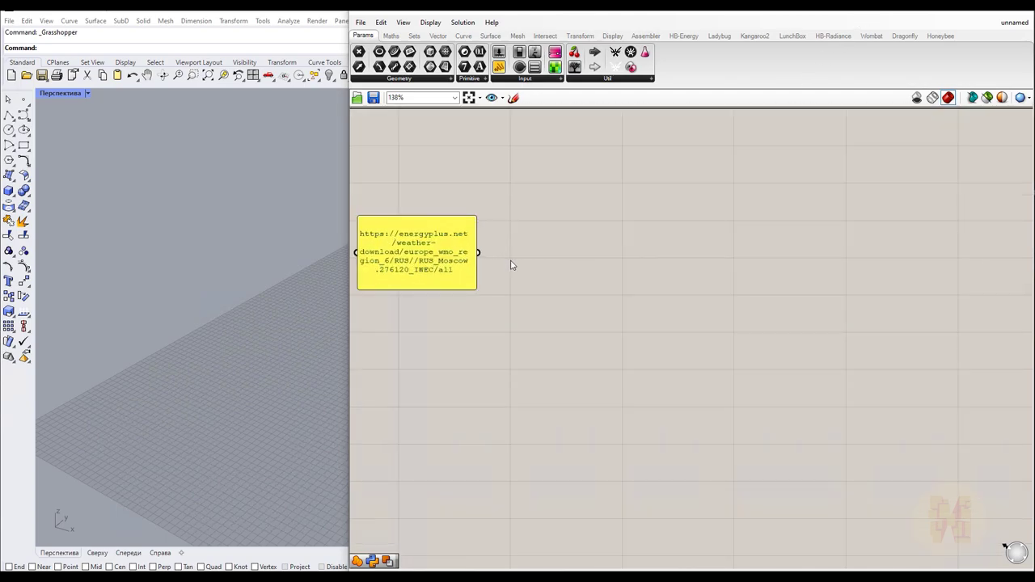
{"action": "right_click_drag", "start_coordinate": [612, 224], "coordinate": [693, 255]}
{"action": "left_click", "coordinate": [719, 37]}
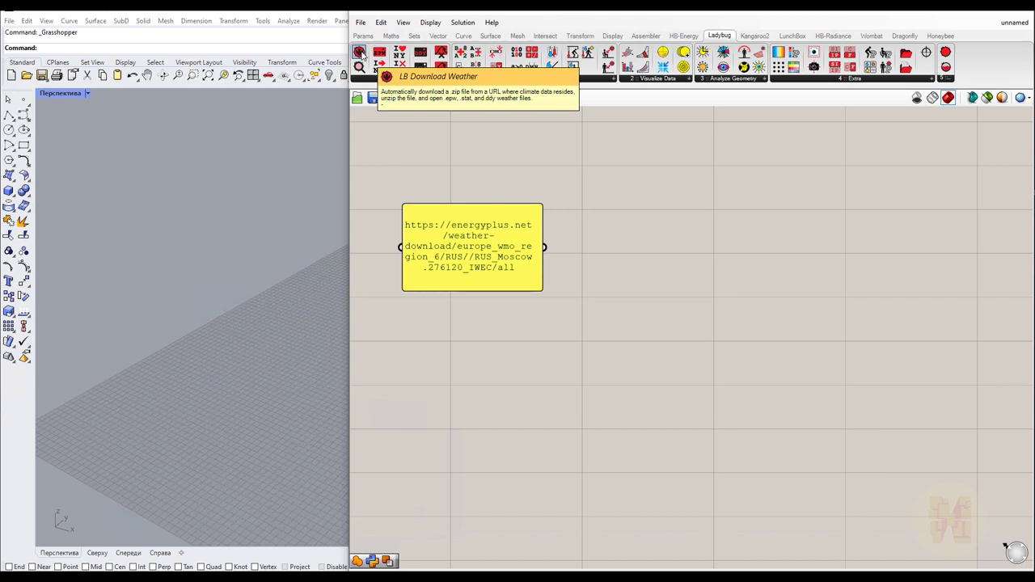
- Place LB Download Weather and wire the URL panel into its _weather_URL input
{"action": "left_click_drag", "start_coordinate": [359, 52], "coordinate": [728, 307]}
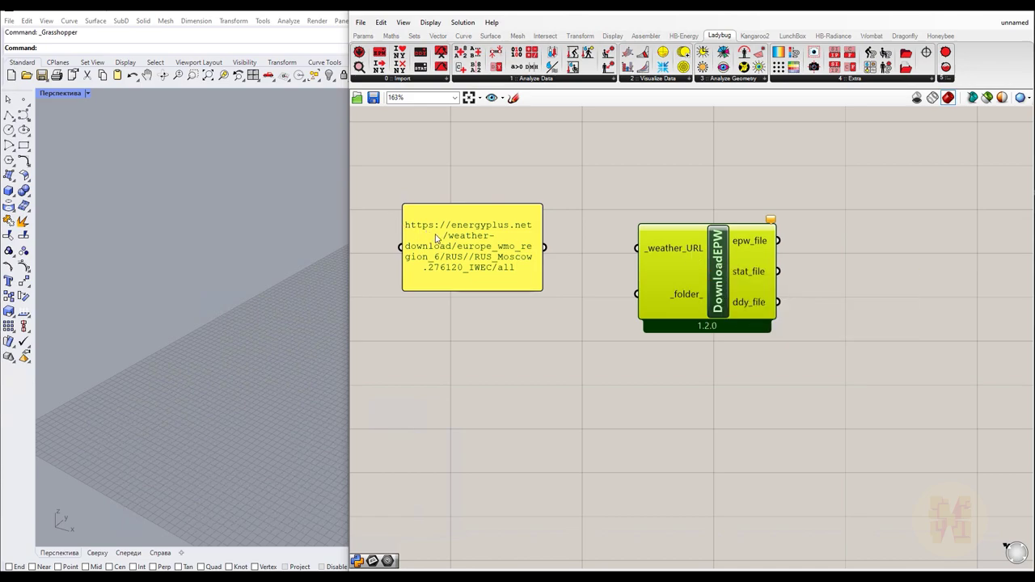
{"action": "right_click_drag", "start_coordinate": [583, 334], "coordinate": [513, 342]}
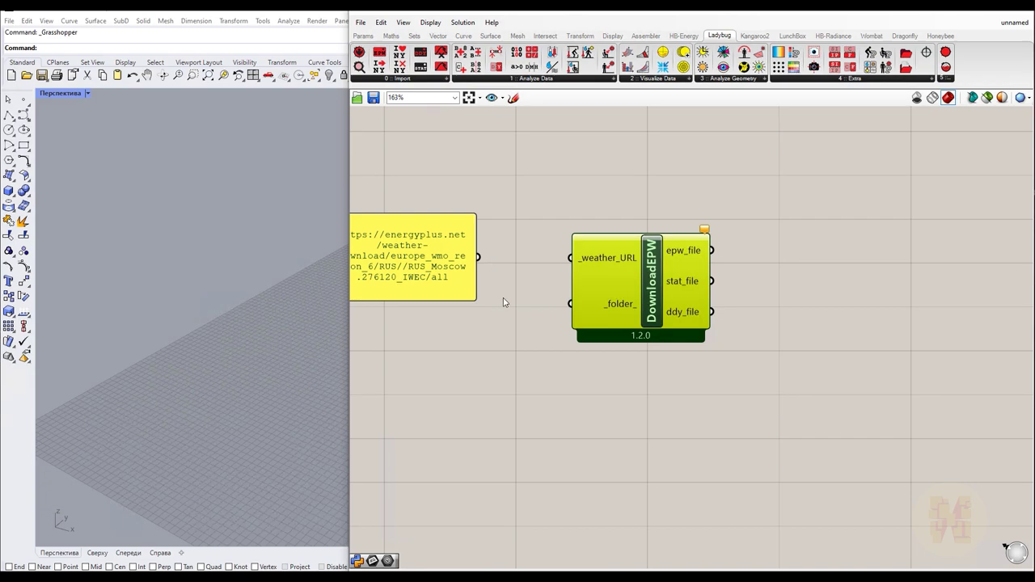
{"action": "right_click_drag", "start_coordinate": [504, 294], "coordinate": [572, 274]}
{"action": "mouse_move", "coordinate": [679, 281]}
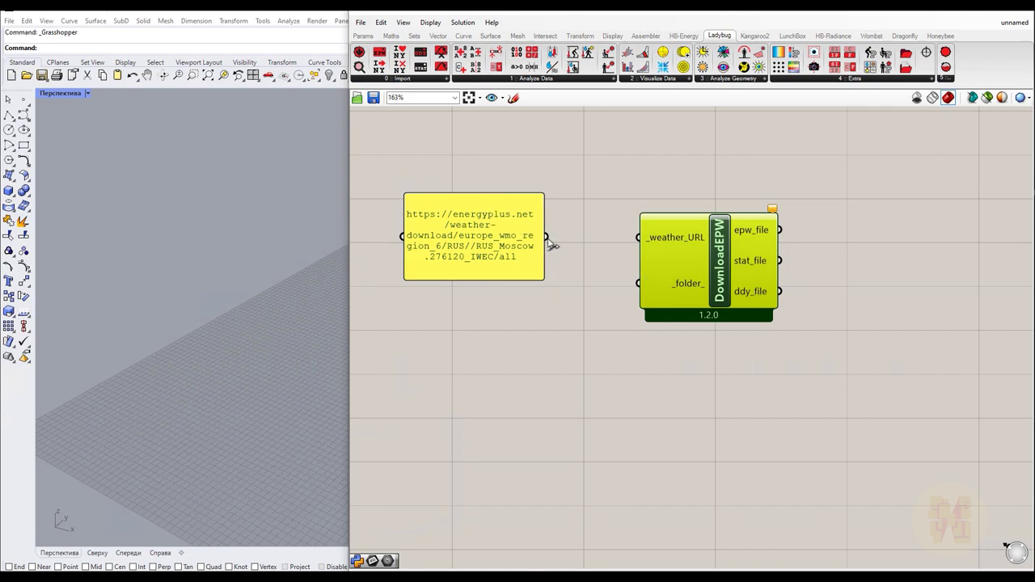
{"action": "left_click_drag", "start_coordinate": [548, 241], "coordinate": [639, 237]}
{"action": "right_click_drag", "start_coordinate": [915, 348], "coordinate": [769, 381]}
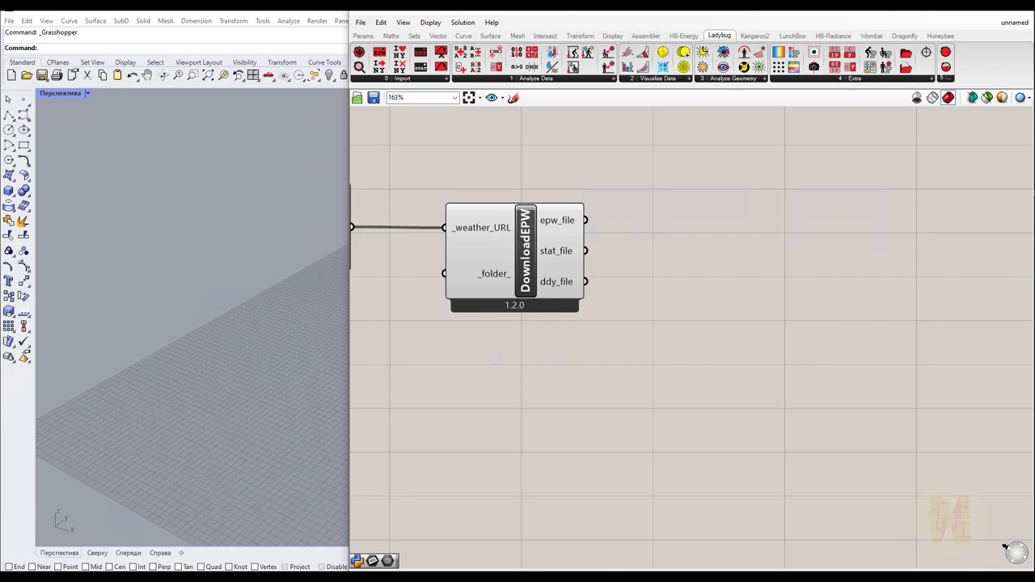
- Check the stat weather file option on the EnergyPlus page, then return to Grasshopper
{"action": "key", "text": "alt+Tab"}
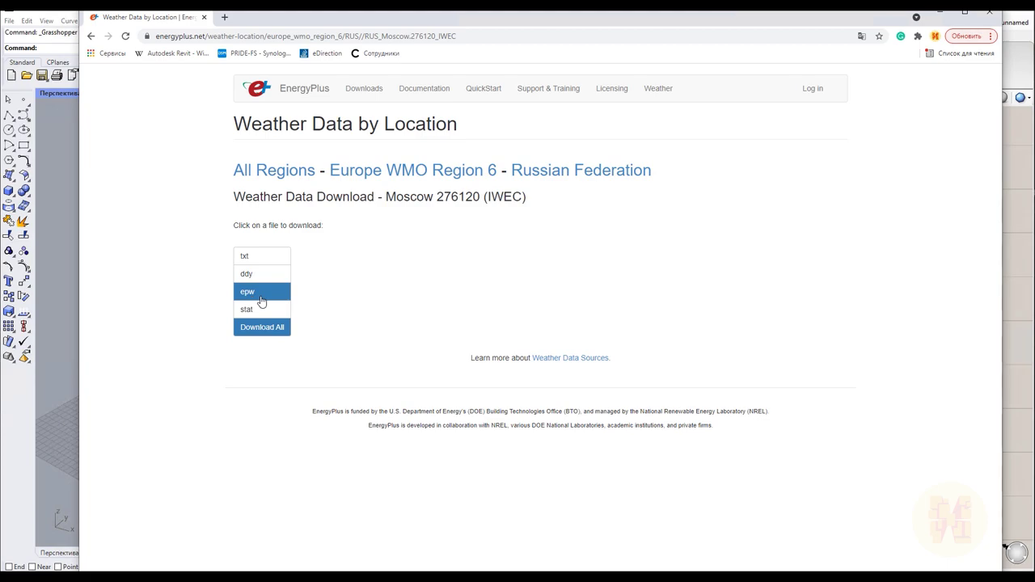
{"action": "left_click", "coordinate": [246, 310]}
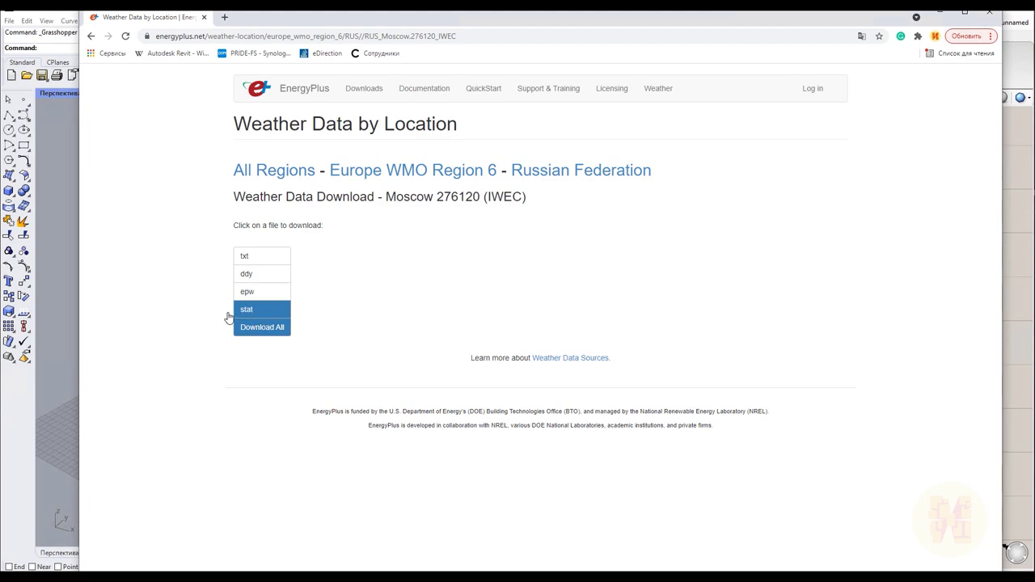
{"action": "key", "text": "alt+Tab"}
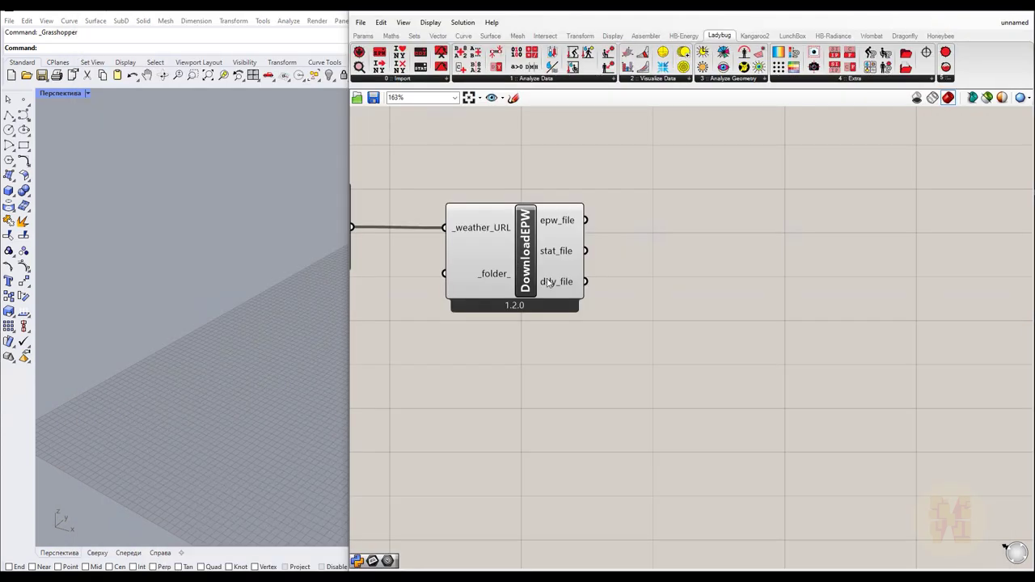
{"action": "right_click_drag", "start_coordinate": [563, 308], "coordinate": [433, 302]}
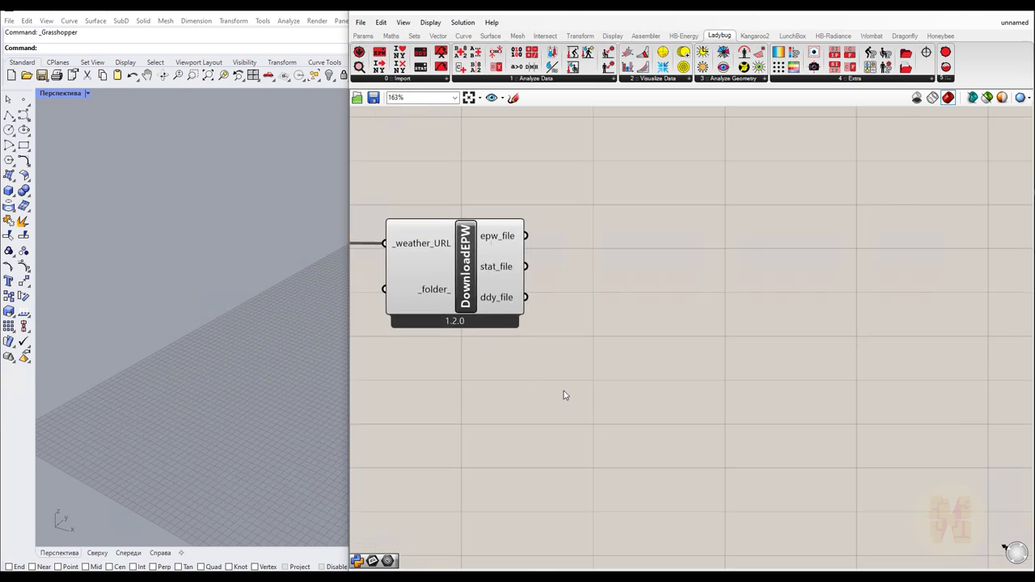
- Add LB Import Location and wire DownloadEPW's epw_file into its _epw_file input
{"action": "left_click", "coordinate": [443, 79]}
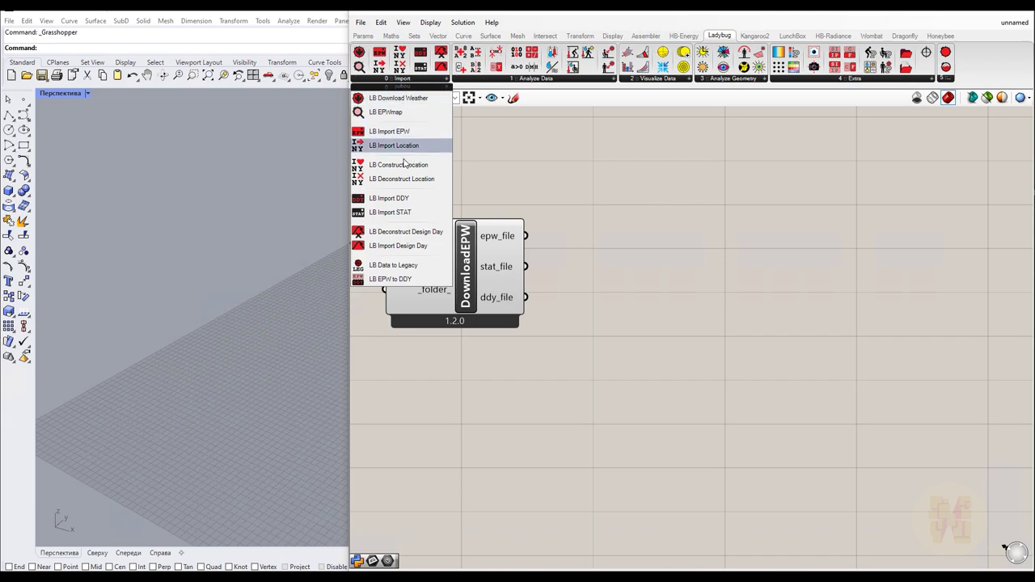
{"action": "left_click_drag", "start_coordinate": [420, 149], "coordinate": [693, 284]}
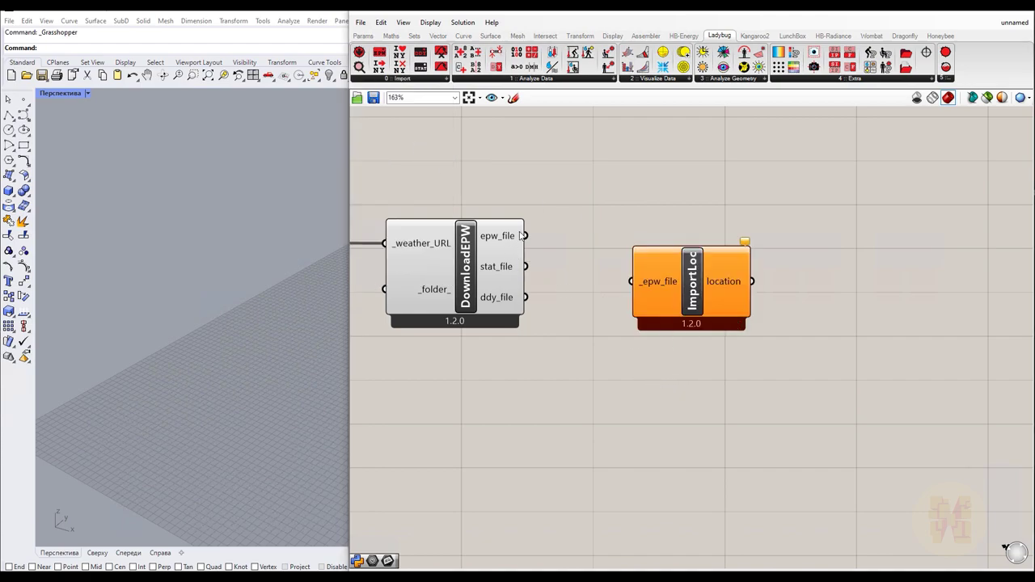
{"action": "left_click_drag", "start_coordinate": [526, 236], "coordinate": [628, 236]}
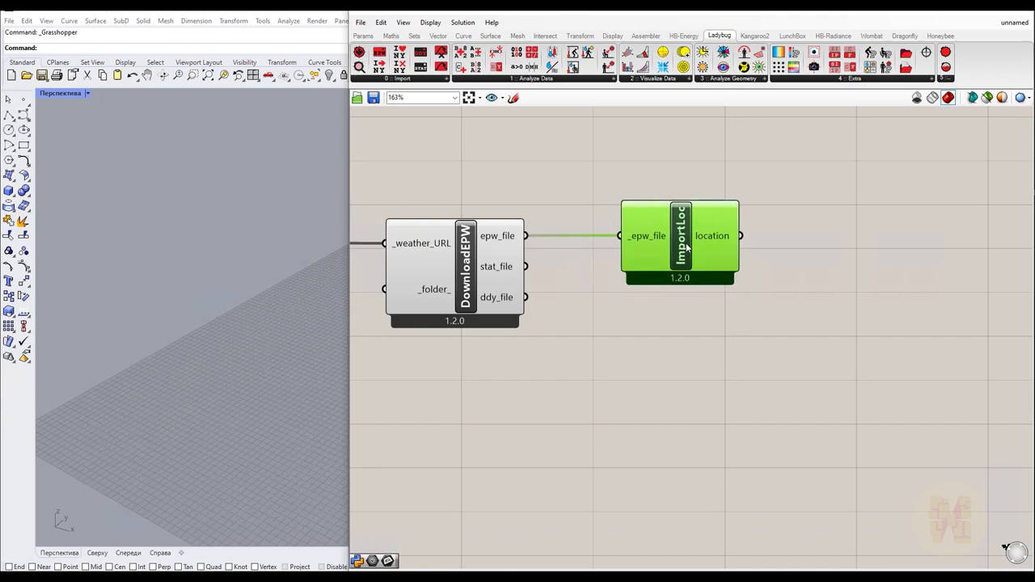
{"action": "right_click_drag", "start_coordinate": [289, 354], "coordinate": [155, 359]}
{"action": "scroll", "coordinate": [236, 361], "scroll_direction": "down", "scroll_amount": 5}
{"action": "scroll", "coordinate": [236, 361], "scroll_direction": "up", "scroll_amount": 5}
{"action": "scroll", "coordinate": [253, 360], "scroll_direction": "up", "scroll_amount": 3}
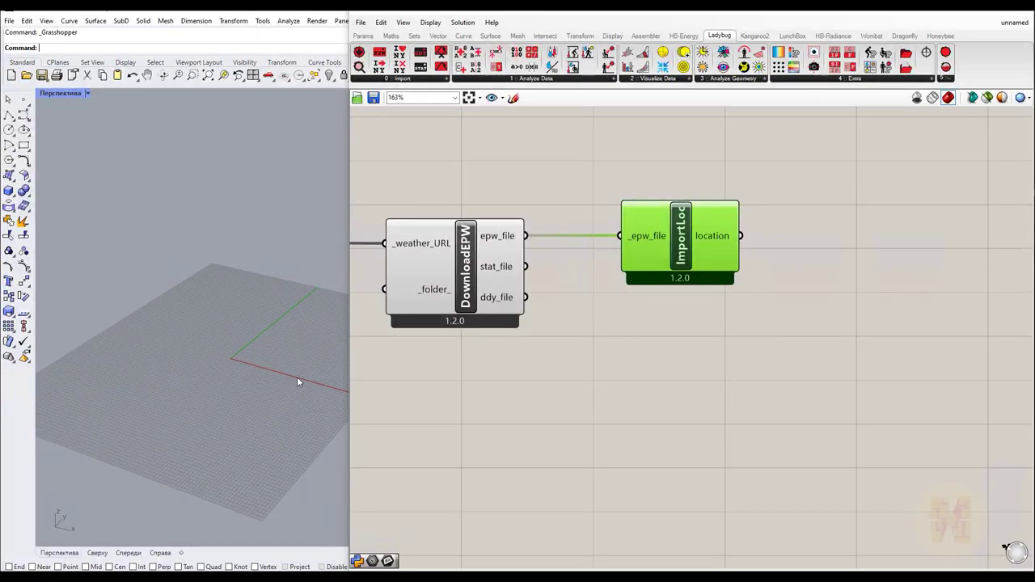
{"action": "left_click", "coordinate": [597, 398]}
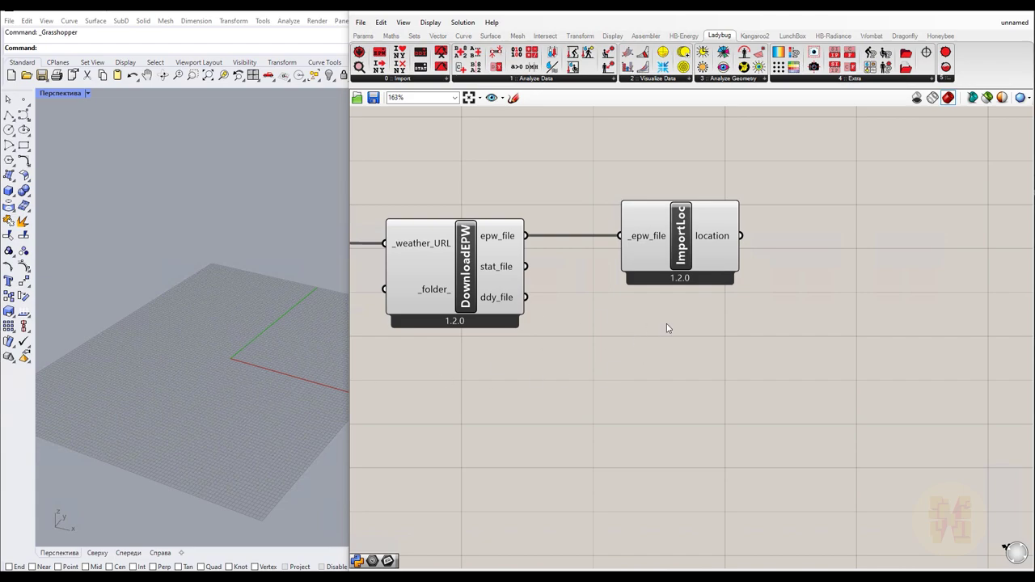
- Place LB SunPath and connect ImportLoc's location output to its _location input
{"action": "left_click", "coordinate": [689, 79]}
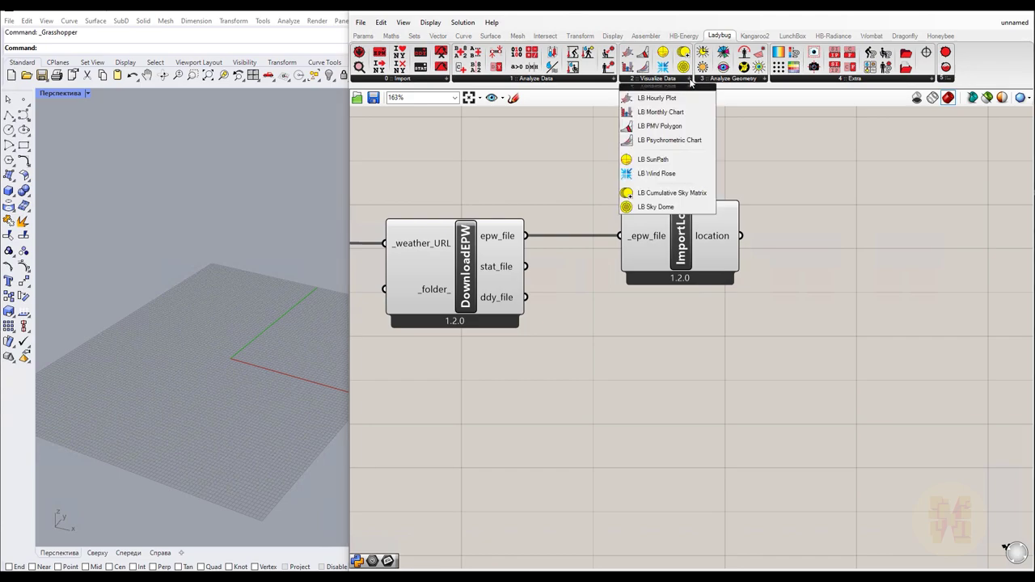
{"action": "left_click", "coordinate": [654, 160]}
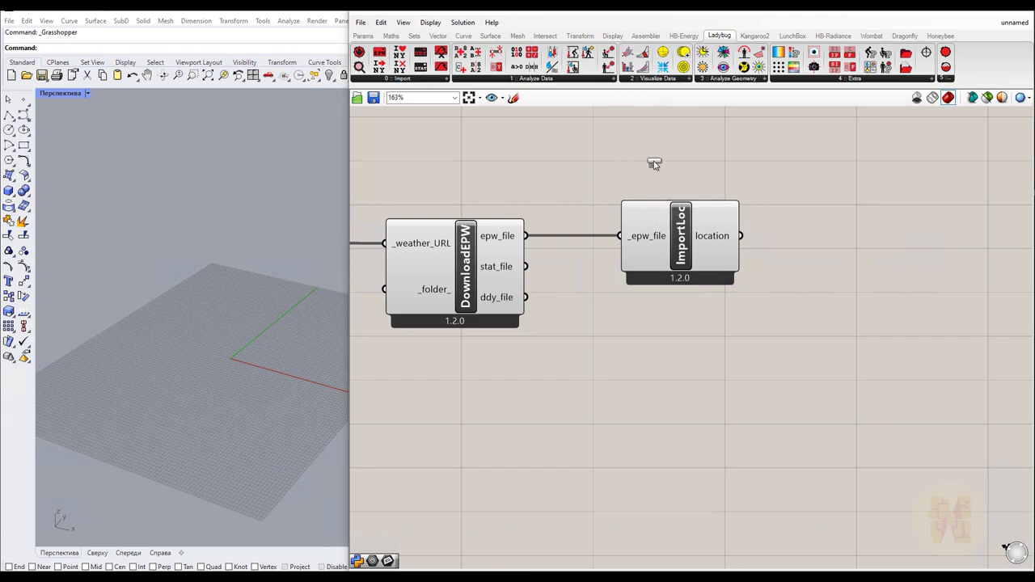
{"action": "left_click", "coordinate": [884, 304]}
{"action": "left_click_drag", "start_coordinate": [894, 335], "coordinate": [916, 365]}
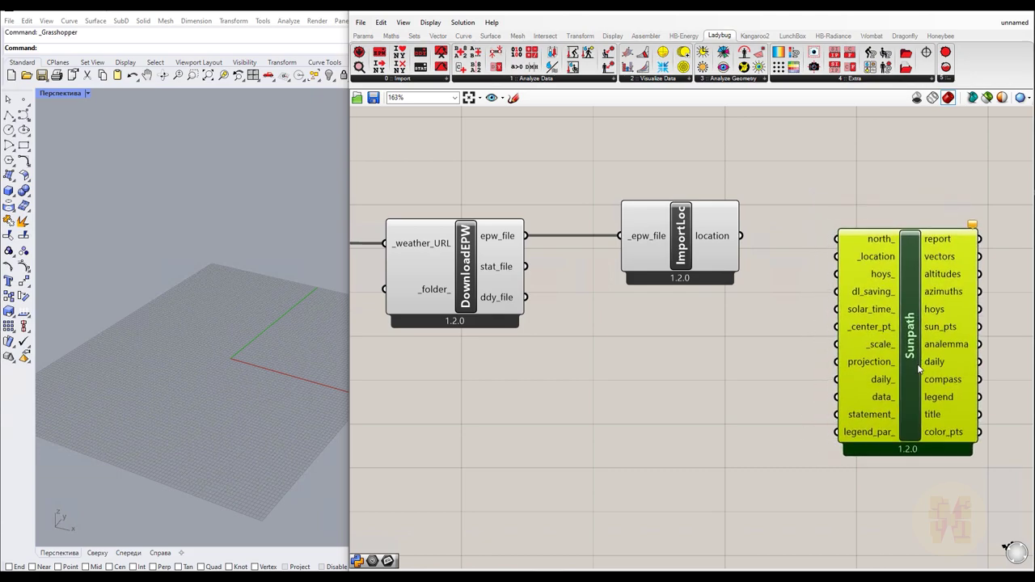
{"action": "right_click_drag", "start_coordinate": [777, 325], "coordinate": [688, 325]}
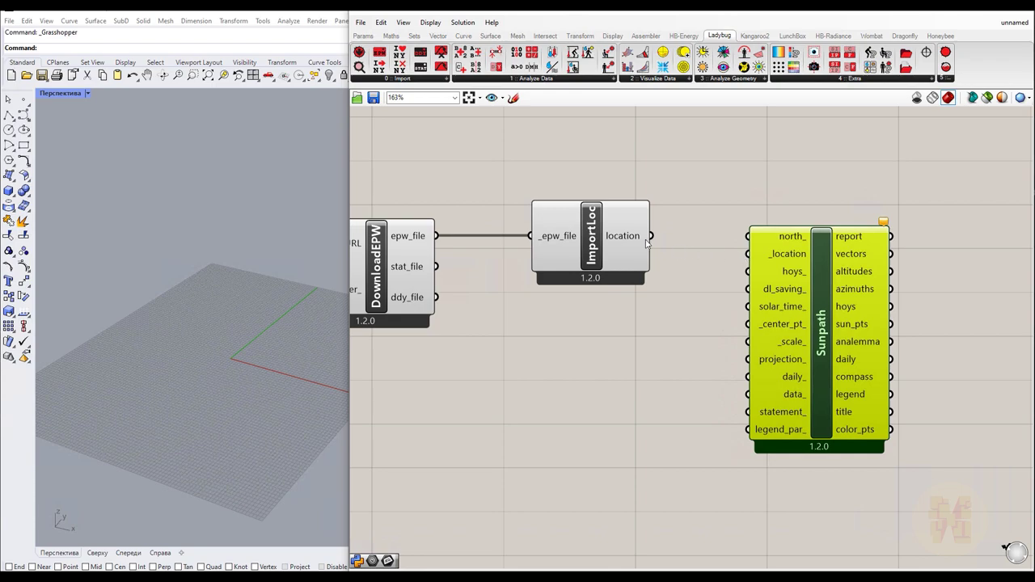
{"action": "left_click_drag", "start_coordinate": [652, 236], "coordinate": [747, 254]}
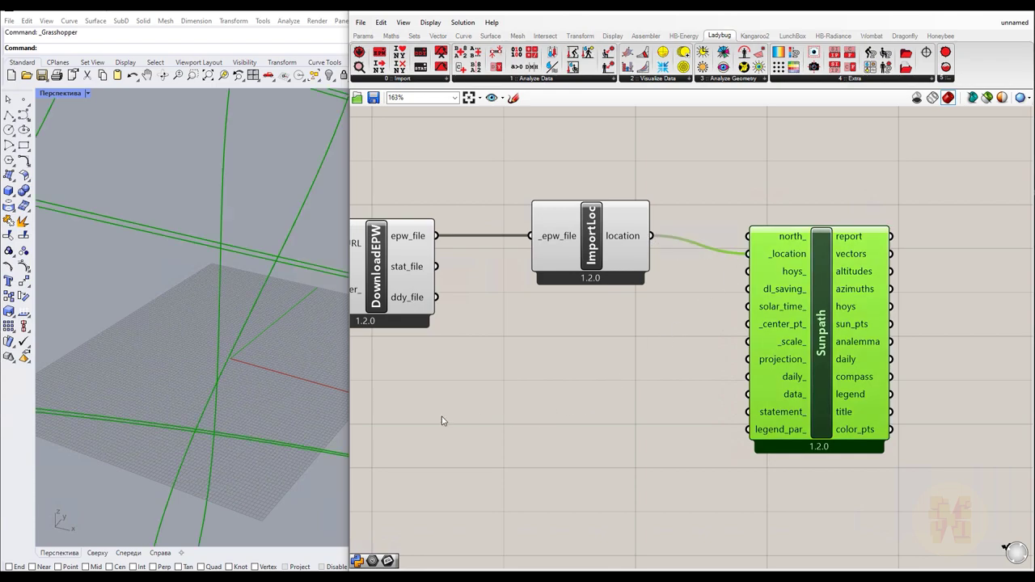
- Orbit and zoom the Rhino viewport to inspect the Moscow sun-path dome
{"action": "scroll", "coordinate": [223, 346], "scroll_direction": "down", "scroll_amount": 6}
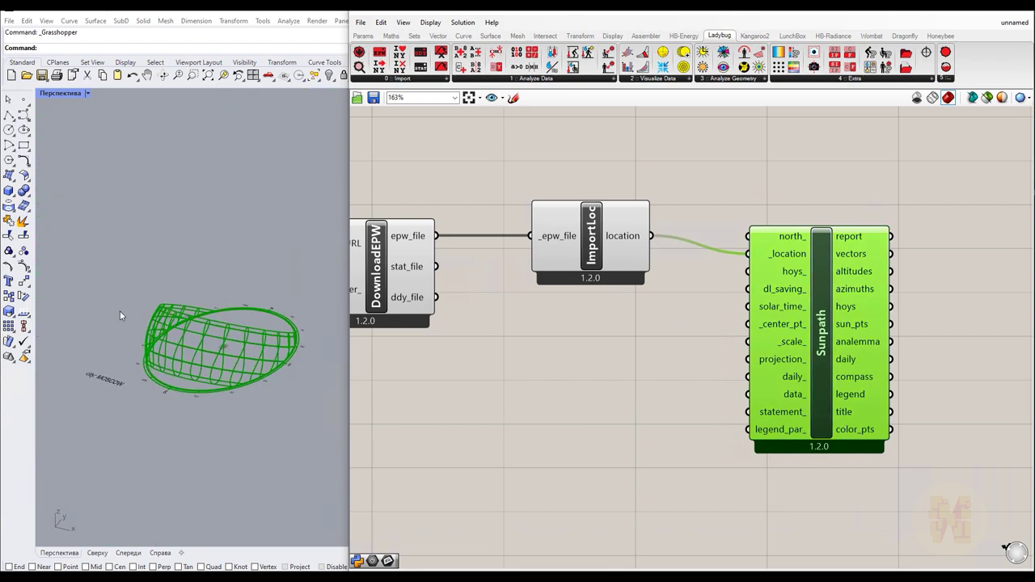
{"action": "right_click_drag", "start_coordinate": [300, 365], "coordinate": [250, 414]}
{"action": "scroll", "coordinate": [283, 303], "scroll_direction": "up", "scroll_amount": 3}
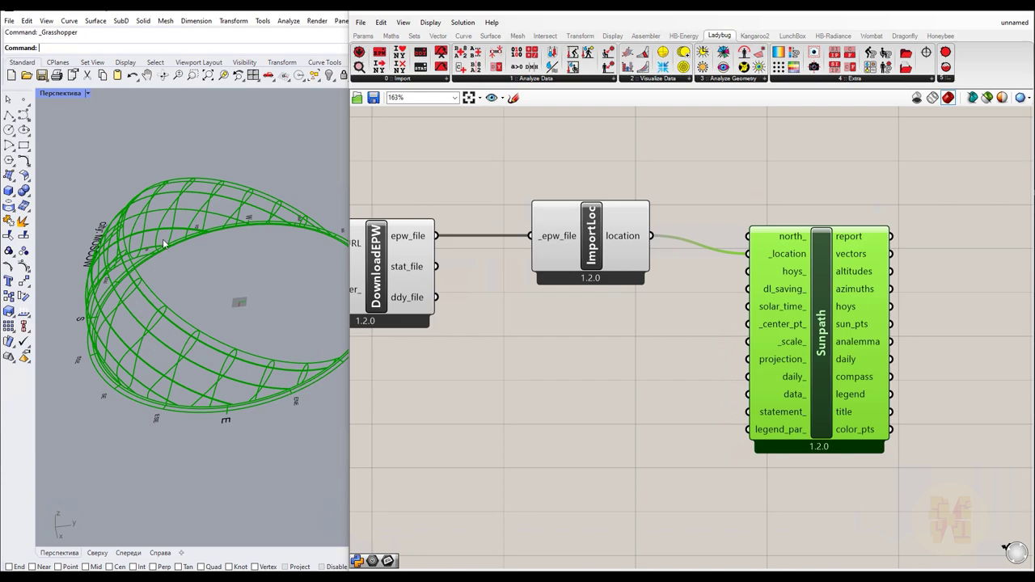
{"action": "right_click_drag", "start_coordinate": [221, 315], "coordinate": [269, 381]}
{"action": "scroll", "coordinate": [268, 381], "scroll_direction": "down", "scroll_amount": 5}
{"action": "scroll", "coordinate": [197, 443], "scroll_direction": "up", "scroll_amount": 5}
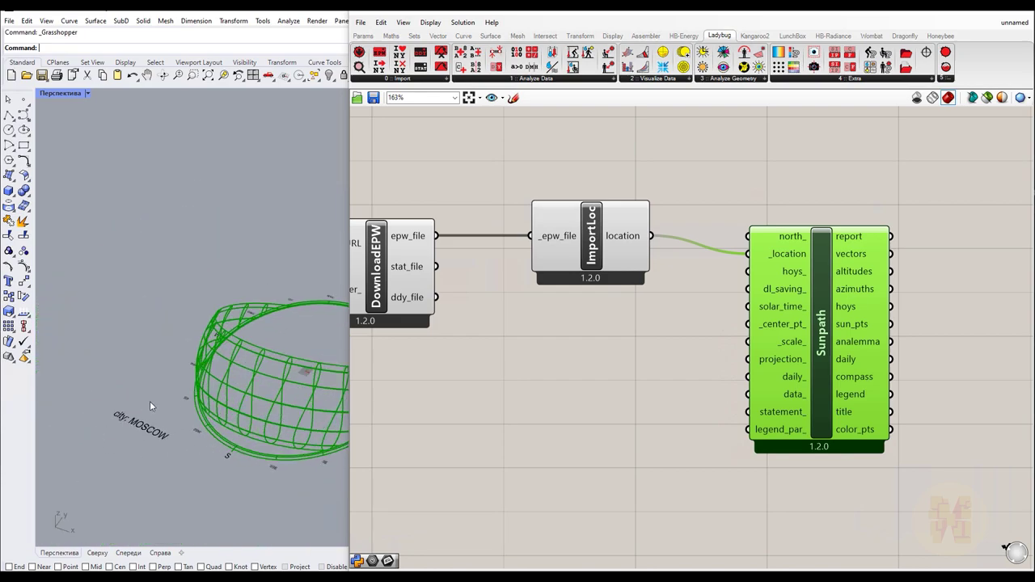
{"action": "scroll", "coordinate": [156, 435], "scroll_direction": "down", "scroll_amount": 4}
{"action": "scroll", "coordinate": [218, 420], "scroll_direction": "up", "scroll_amount": 4}
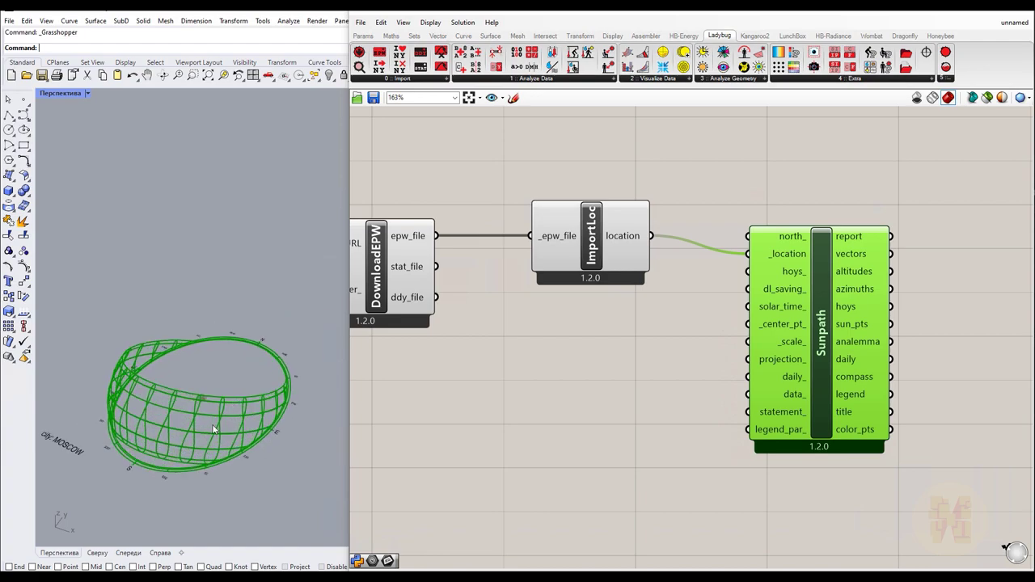
{"action": "scroll", "coordinate": [158, 428], "scroll_direction": "up", "scroll_amount": 3}
{"action": "scroll", "coordinate": [158, 428], "scroll_direction": "down", "scroll_amount": 2}
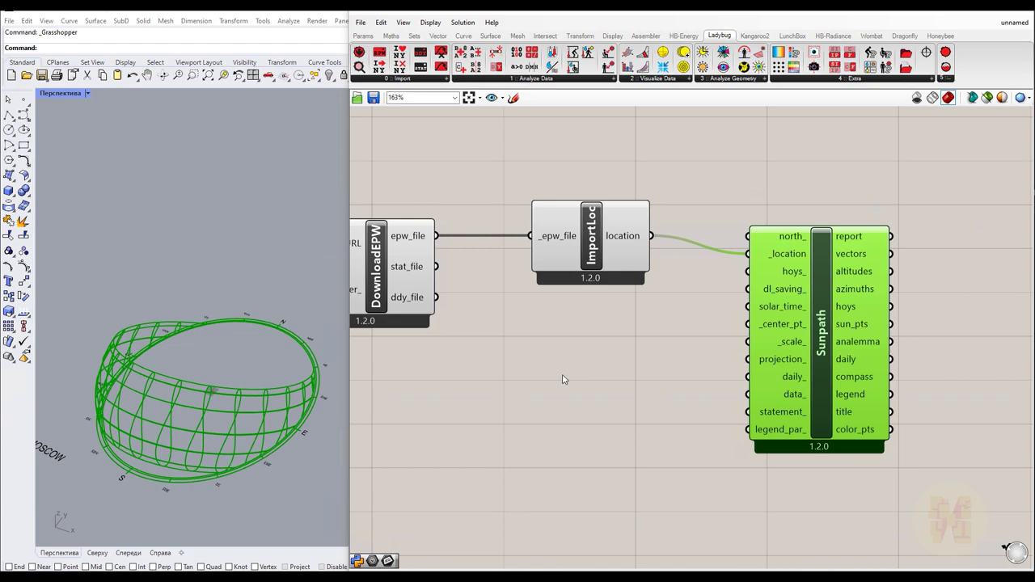
{"action": "right_click_drag", "start_coordinate": [241, 384], "coordinate": [273, 280]}
{"action": "scroll", "coordinate": [273, 281], "scroll_direction": "up", "scroll_amount": 3}
{"action": "right_click_drag", "start_coordinate": [242, 211], "coordinate": [151, 316]}
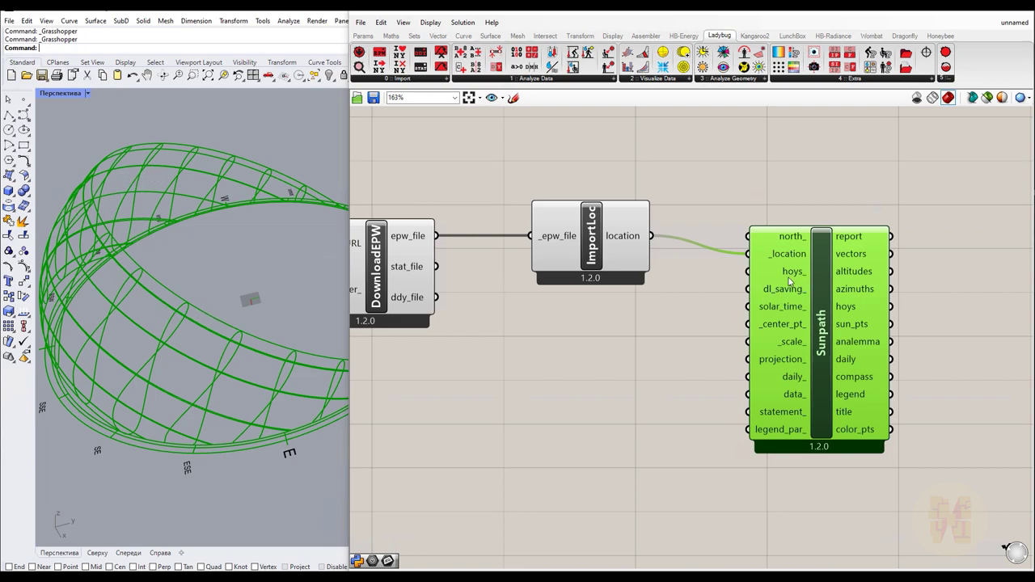
- Nudge the Sunpath component slightly upward on the canvas
{"action": "left_click", "coordinate": [713, 305]}
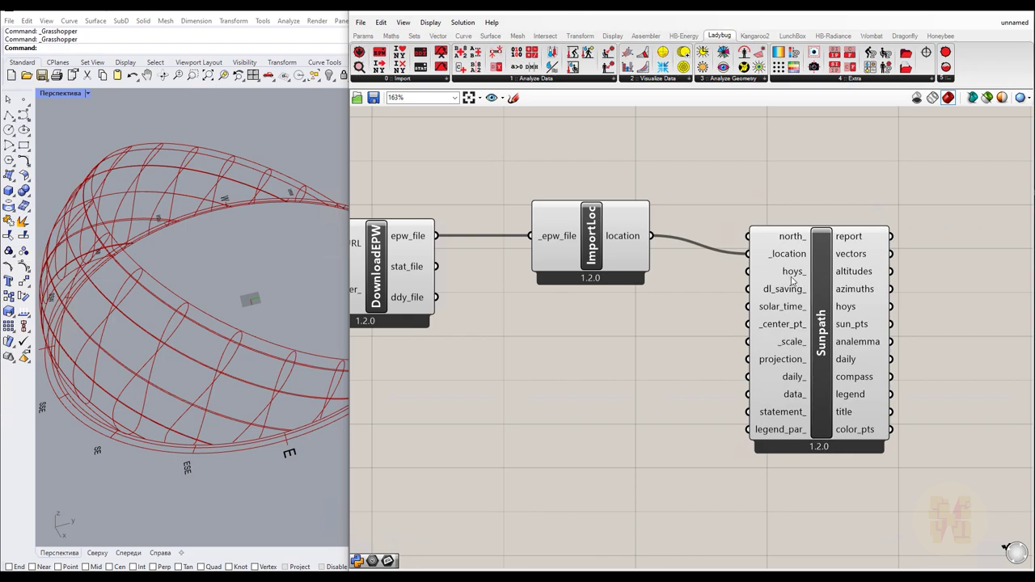
{"action": "mouse_move", "coordinate": [782, 282]}
{"action": "scroll", "coordinate": [589, 412], "scroll_direction": "down", "scroll_amount": 3}
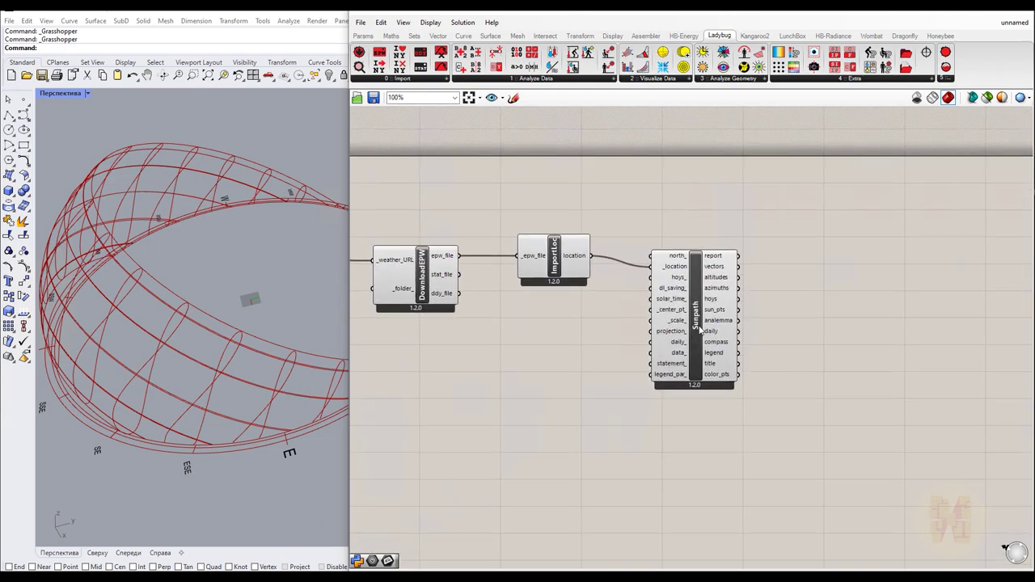
{"action": "left_click_drag", "start_coordinate": [701, 329], "coordinate": [700, 317]}
{"action": "left_click", "coordinate": [619, 357]}
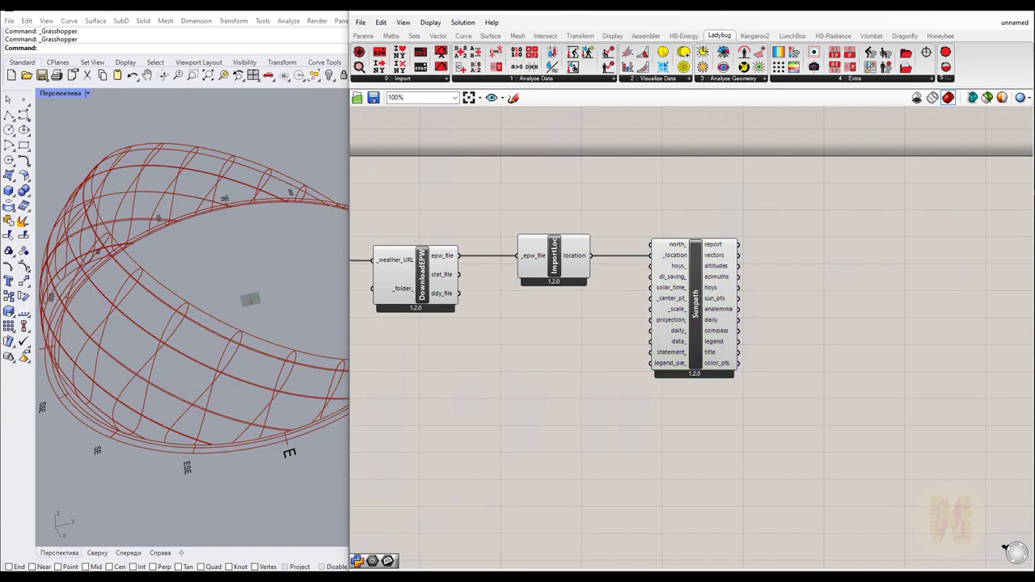
- Add a Calculate HOY component from Ladybug data analysis near the other components
{"action": "left_click", "coordinate": [558, 84]}
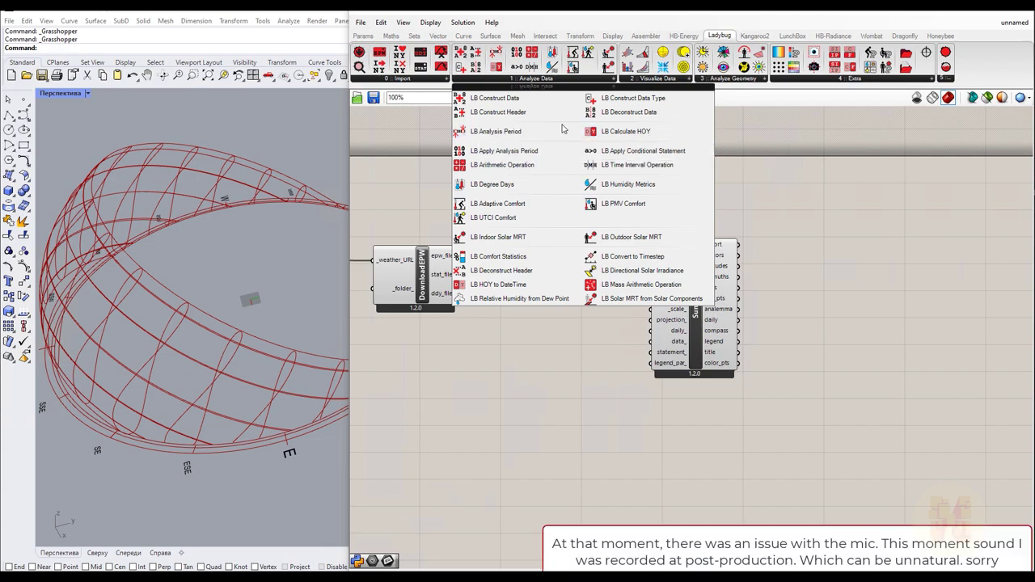
{"action": "left_click", "coordinate": [630, 141]}
{"action": "left_click", "coordinate": [543, 396]}
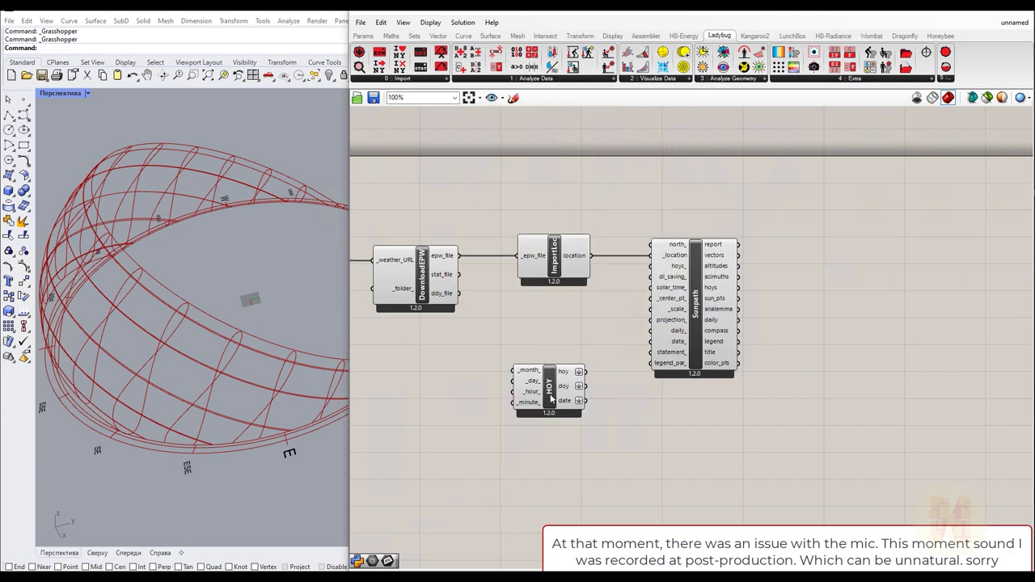
{"action": "scroll", "coordinate": [557, 337], "scroll_direction": "up", "scroll_amount": 3}
{"action": "left_click_drag", "start_coordinate": [545, 427], "coordinate": [552, 383]}
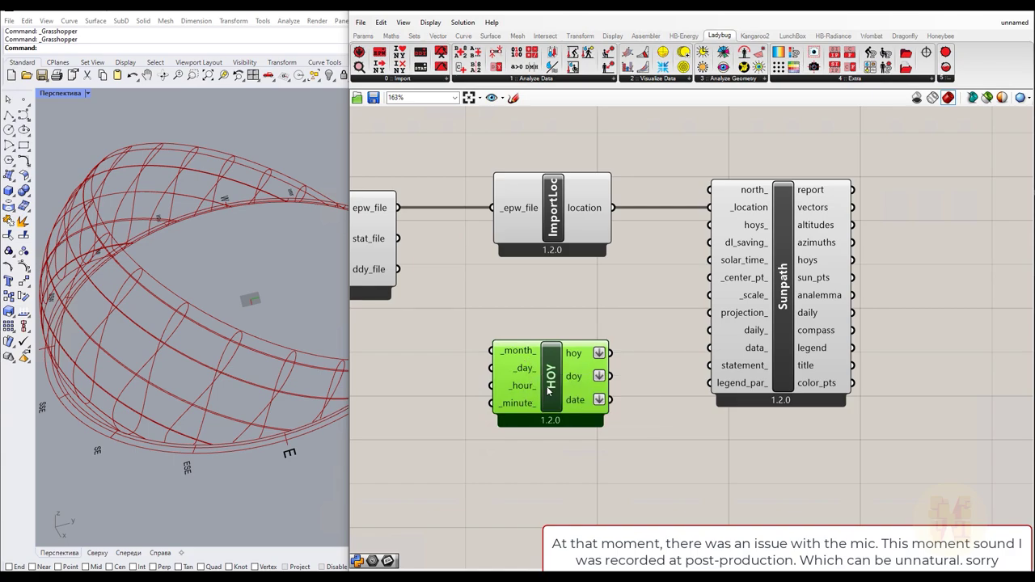
{"action": "left_click", "coordinate": [452, 389]}
{"action": "right_click_drag", "start_coordinate": [418, 393], "coordinate": [532, 388]}
- Add number sliders for month 7 and day 25, wired to HOY's _month_ and _day_
{"action": "double_click", "coordinate": [533, 389]}
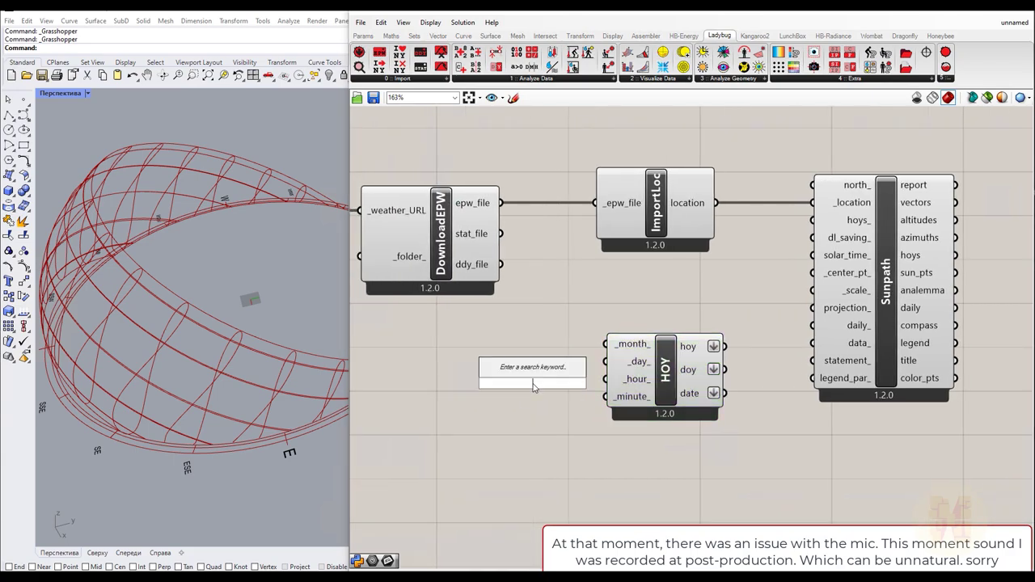
{"action": "type", "text": "7"}
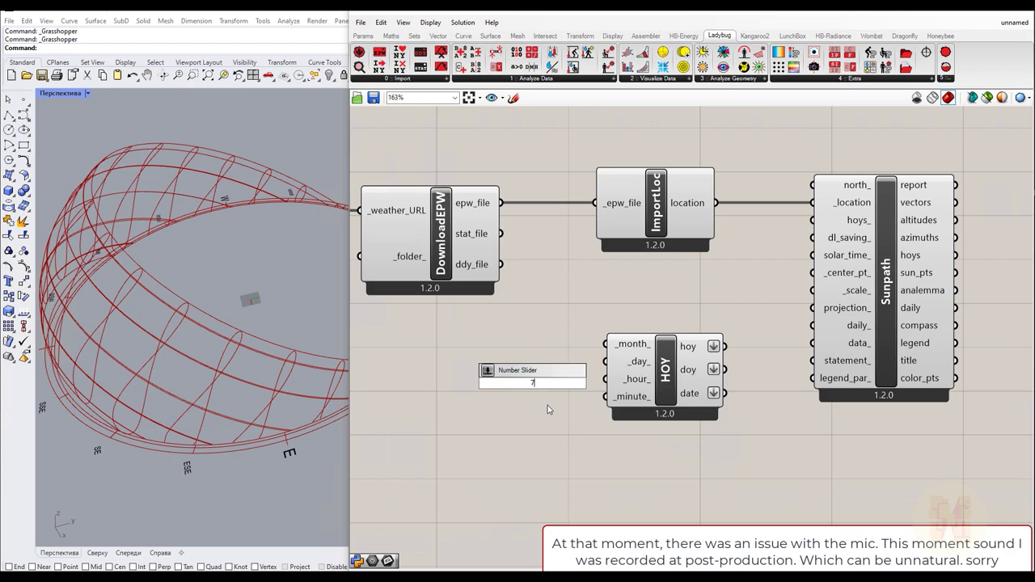
{"action": "key", "text": "Escape"}
{"action": "double_click", "coordinate": [499, 370]}
{"action": "type", "text": "7"}
{"action": "key", "text": "Return"}
{"action": "left_click_drag", "start_coordinate": [570, 365], "coordinate": [605, 345]}
{"action": "left_click_drag", "start_coordinate": [461, 365], "coordinate": [439, 343]}
{"action": "double_click", "coordinate": [428, 396]}
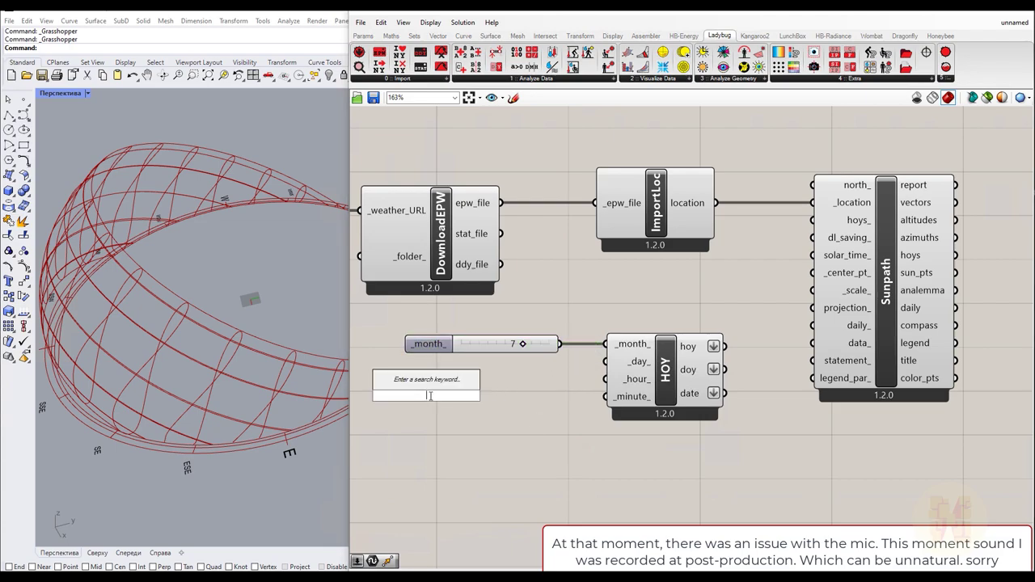
{"action": "type", "text": "25"}
{"action": "key", "text": "Return"}
{"action": "left_click_drag", "start_coordinate": [498, 395], "coordinate": [629, 361]}
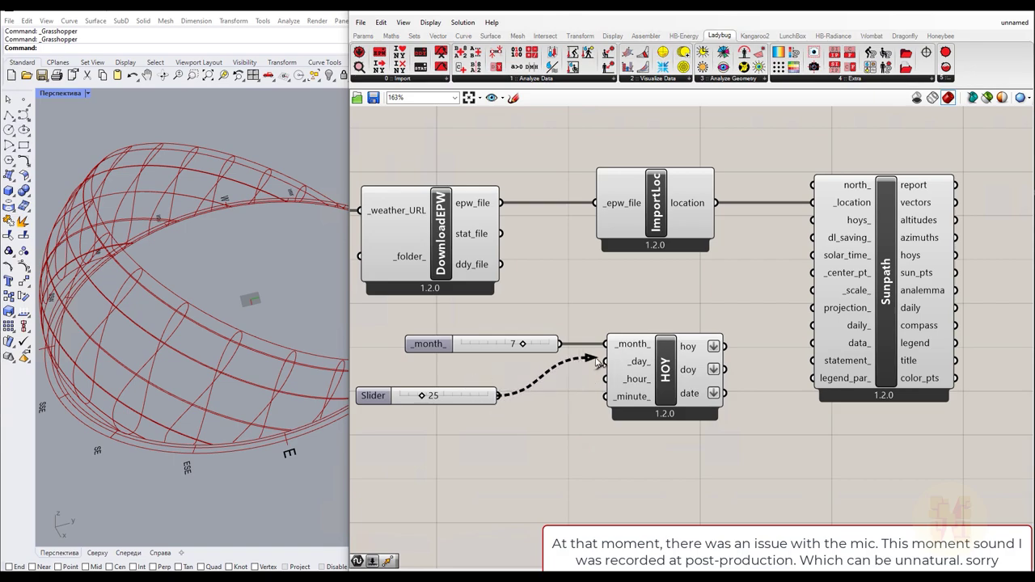
{"action": "left_click_drag", "start_coordinate": [380, 396], "coordinate": [433, 362]}
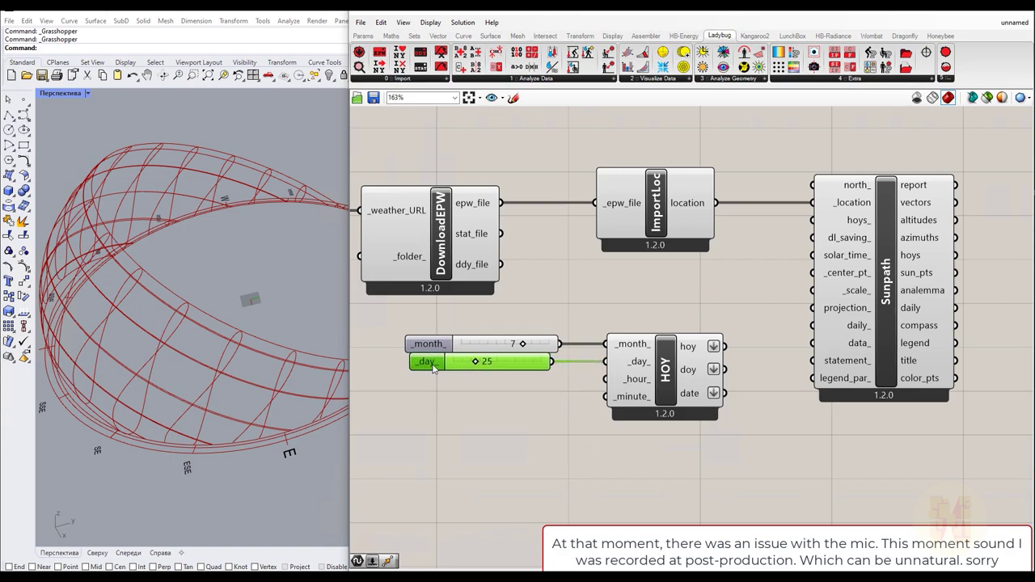
- Add hour 12 and minute 0 sliders to HOY and feed its hoy into Sunpath hoys_
{"action": "double_click", "coordinate": [489, 406]}
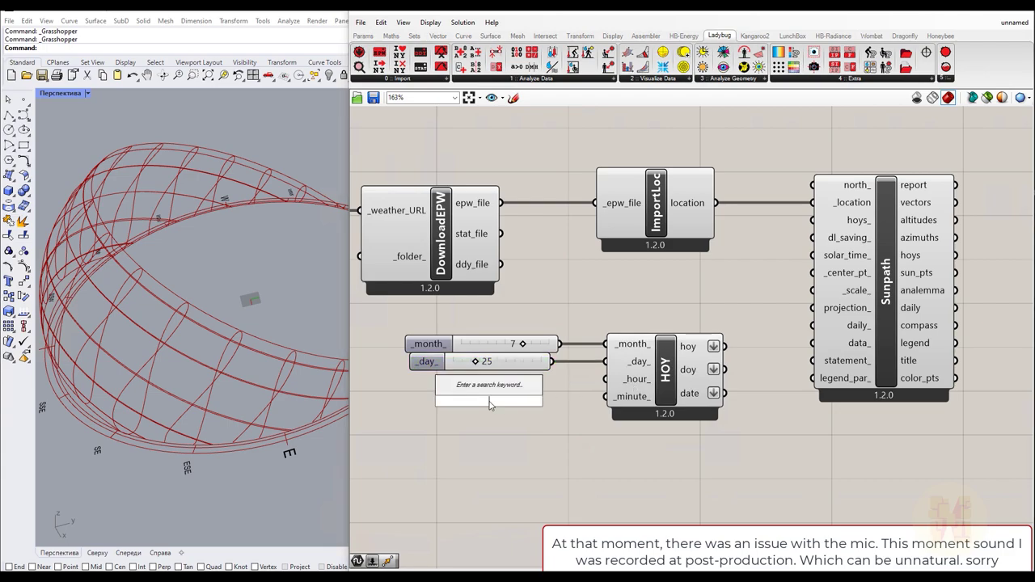
{"action": "type", "text": "12"}
{"action": "key", "text": "Return"}
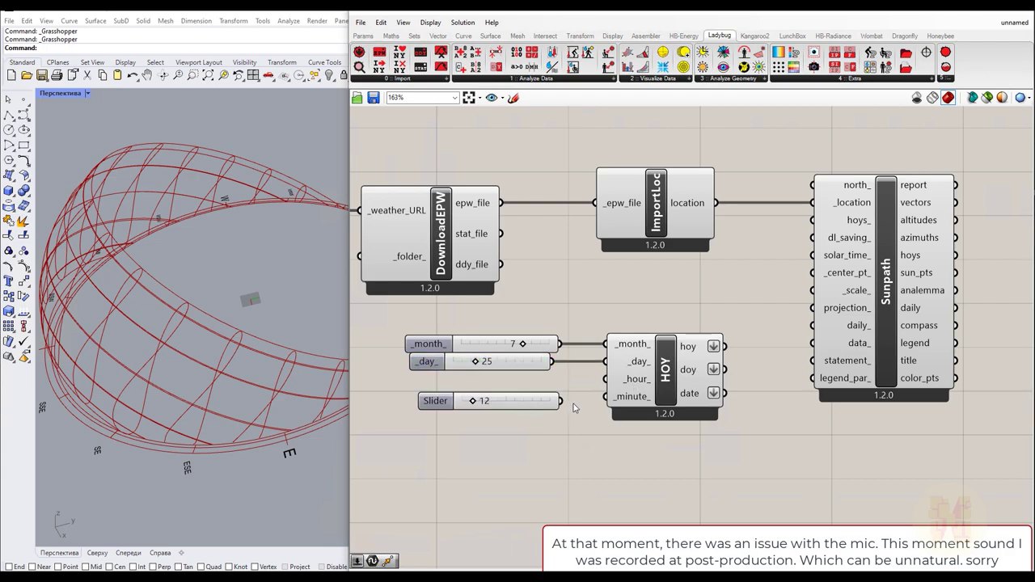
{"action": "left_click_drag", "start_coordinate": [559, 400], "coordinate": [605, 379]}
{"action": "double_click", "coordinate": [498, 458]}
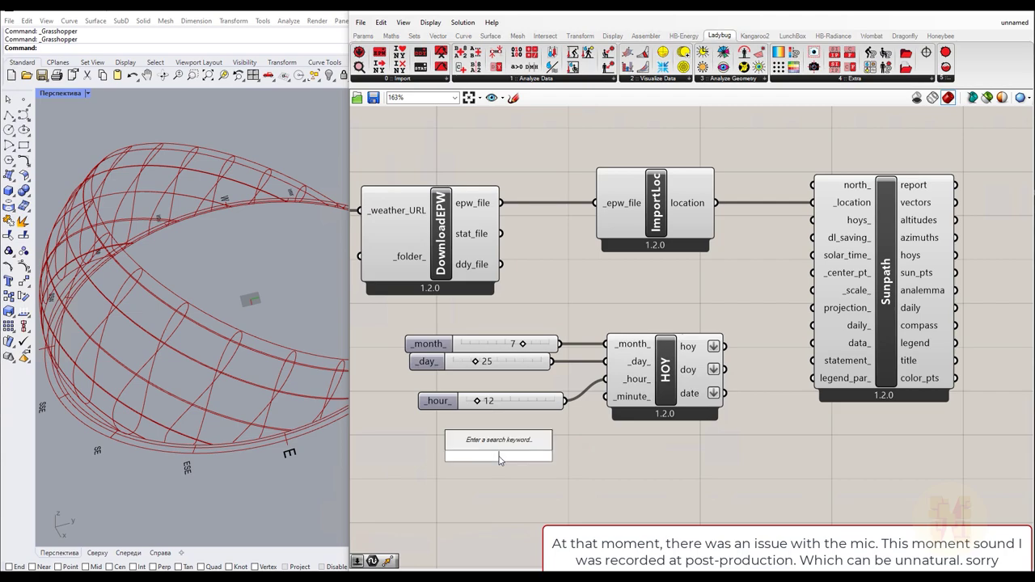
{"action": "double_click", "coordinate": [505, 440]}
{"action": "type", "text": "0"}
{"action": "key", "text": "Return"}
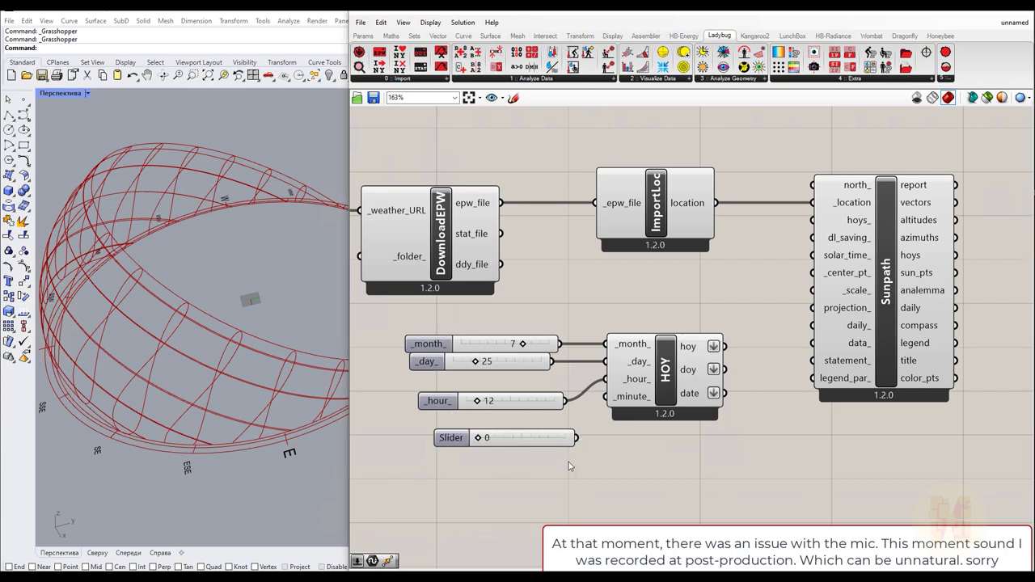
{"action": "left_click_drag", "start_coordinate": [577, 437], "coordinate": [607, 396]}
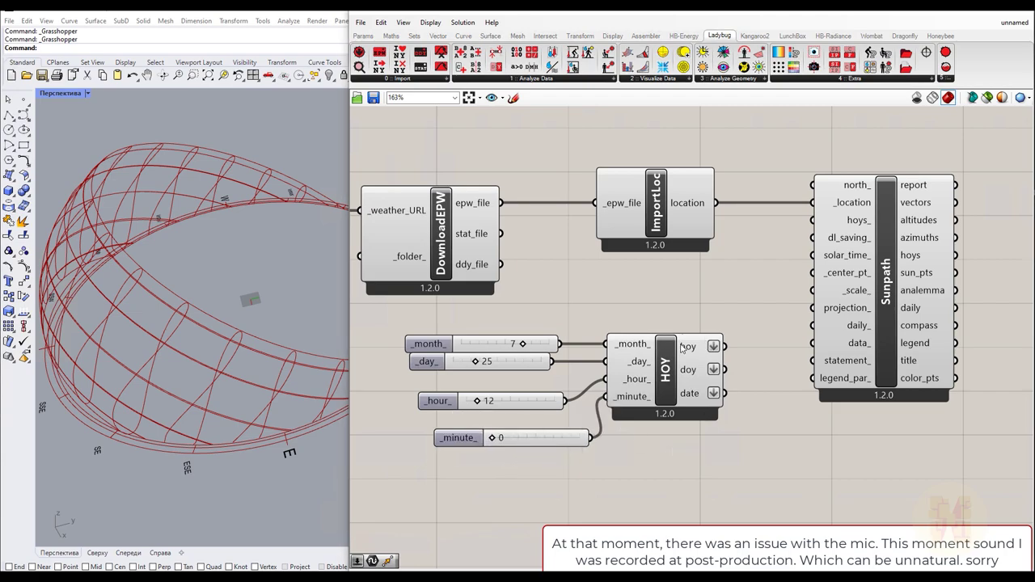
{"action": "left_click_drag", "start_coordinate": [715, 348], "coordinate": [814, 220]}
- Try new HOY dates, ending at month 2 and day 12, then box-select the sliders and HOY
{"action": "right_click_drag", "start_coordinate": [67, 232], "coordinate": [89, 279]}
{"action": "scroll", "coordinate": [97, 295], "scroll_direction": "down", "scroll_amount": 3}
{"action": "scroll", "coordinate": [105, 308], "scroll_direction": "up", "scroll_amount": 4}
{"action": "right_click_drag", "start_coordinate": [125, 317], "coordinate": [225, 275]}
{"action": "left_click_drag", "start_coordinate": [524, 349], "coordinate": [473, 347]}
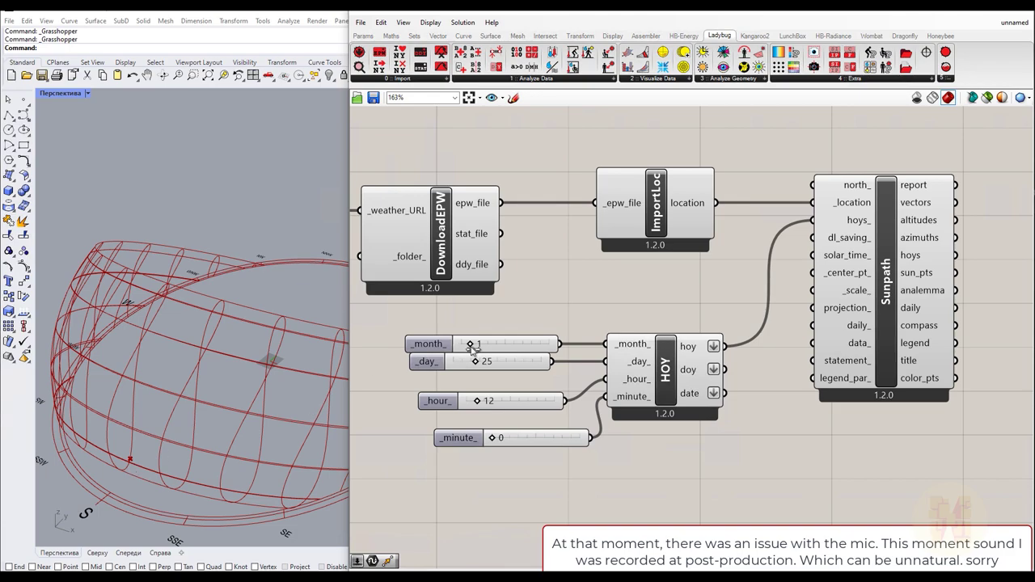
{"action": "scroll", "coordinate": [226, 377], "scroll_direction": "down", "scroll_amount": 5}
{"action": "right_click_drag", "start_coordinate": [187, 385], "coordinate": [197, 410]}
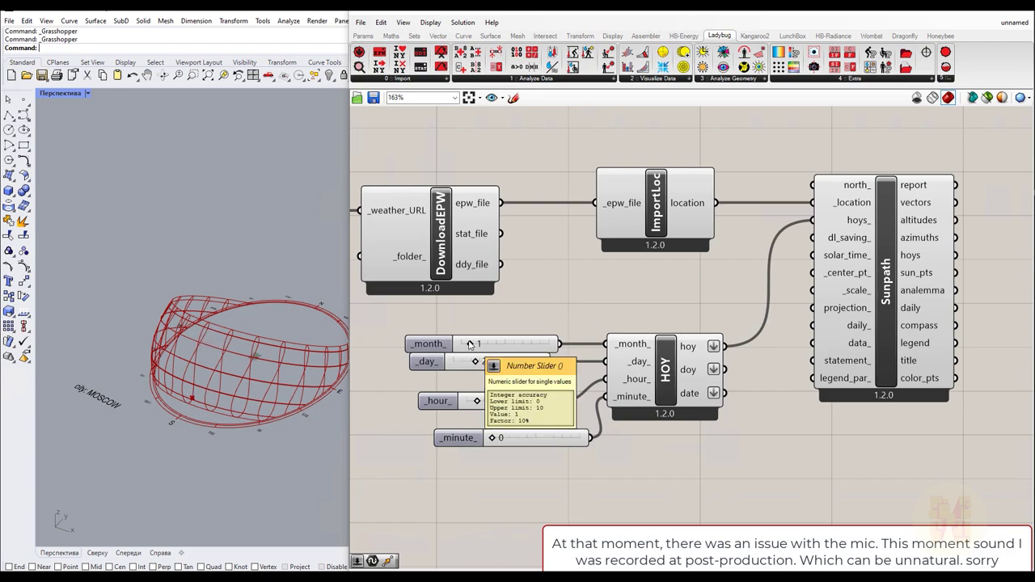
{"action": "mouse_move", "coordinate": [471, 344]}
{"action": "left_mouse_down"}
{"action": "mouse_move", "coordinate": [528, 344]}
{"action": "mouse_move", "coordinate": [480, 344]}
{"action": "mouse_move", "coordinate": [473, 363]}
{"action": "mouse_move", "coordinate": [503, 362]}
{"action": "mouse_move", "coordinate": [454, 362]}
{"action": "mouse_move", "coordinate": [464, 363]}
{"action": "left_mouse_up"}
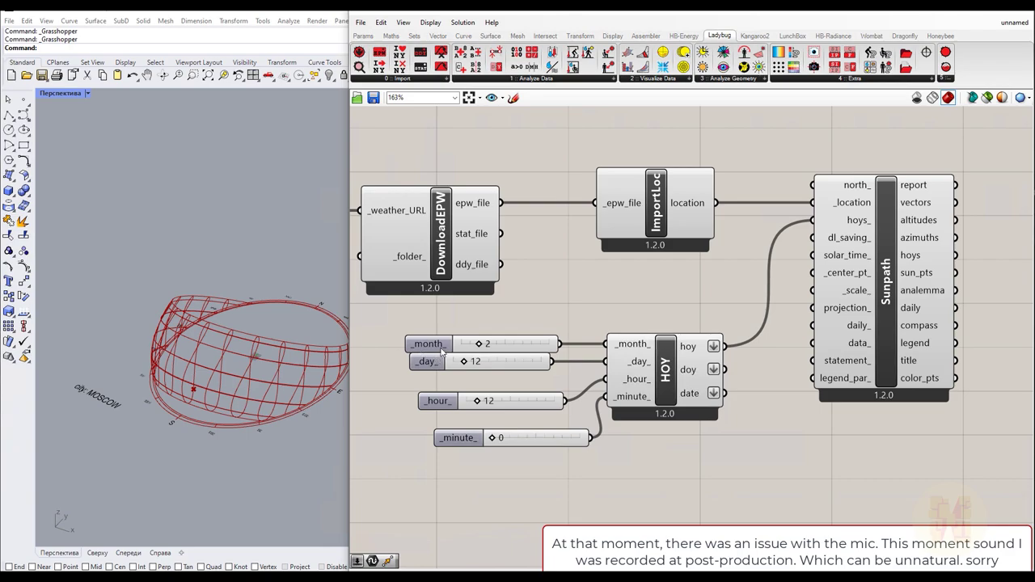
{"action": "left_click_drag", "start_coordinate": [736, 321], "coordinate": [395, 481]}
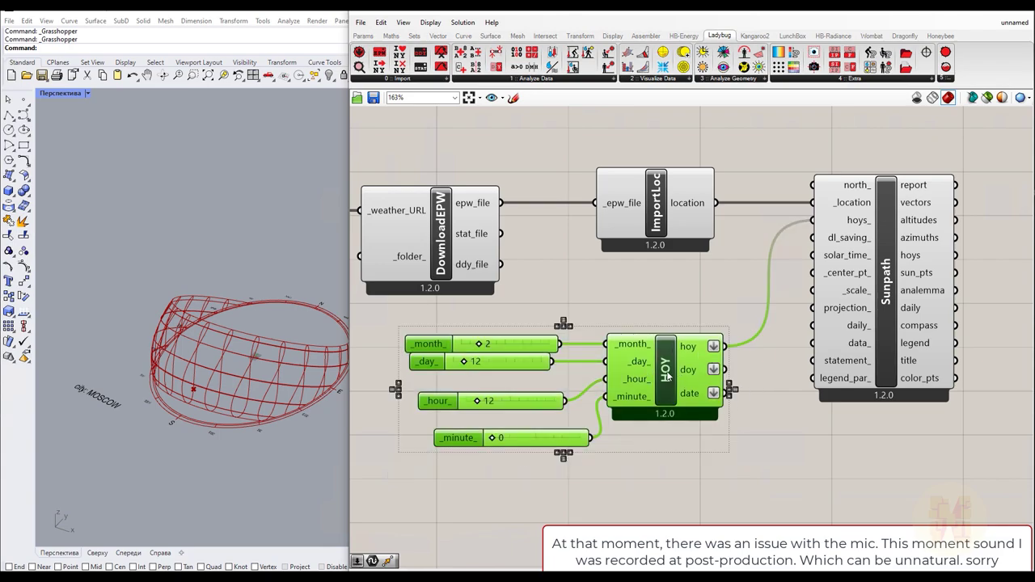
- Replace the sliders and HOY component with an AnalysisPeriod placed below the Sunpath
{"action": "key", "text": "Delete"}
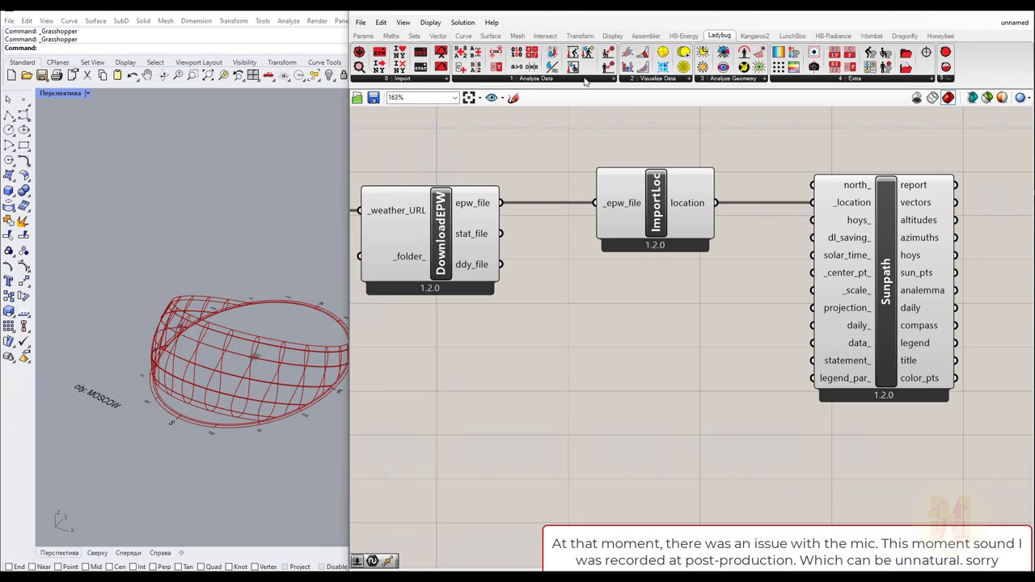
{"action": "left_click", "coordinate": [585, 78]}
{"action": "left_click_drag", "start_coordinate": [507, 136], "coordinate": [610, 433]}
{"action": "left_click_drag", "start_coordinate": [599, 397], "coordinate": [688, 422]}
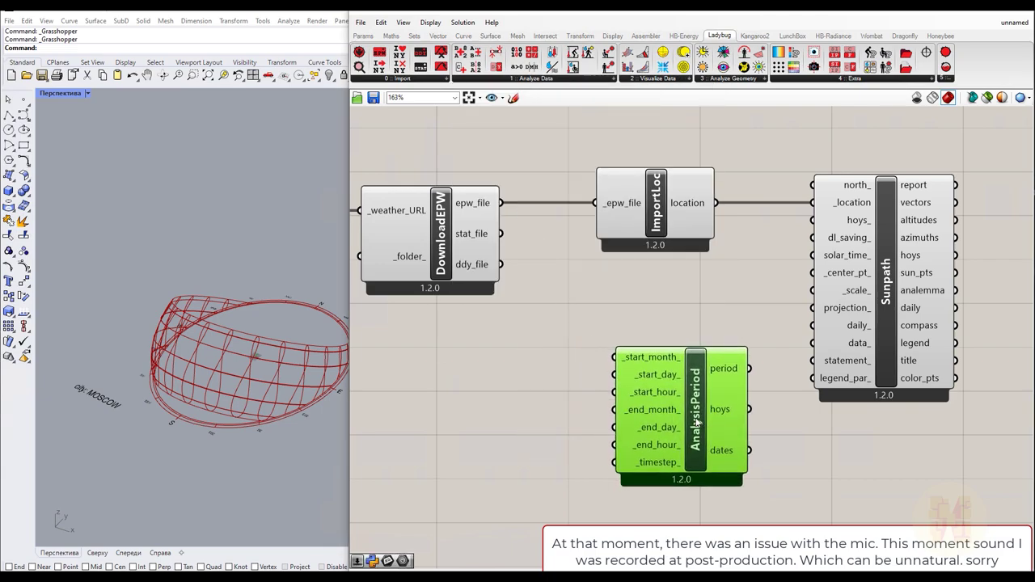
- Add two number sliders feeding AnalysisPeriod's _start_month_ and _start_day_
{"action": "double_click", "coordinate": [471, 377]}
{"action": "type", "text": "slider"}
{"action": "key", "text": "Return"}
{"action": "left_click_drag", "start_coordinate": [539, 373], "coordinate": [614, 358]}
{"action": "double_click", "coordinate": [454, 437]}
{"action": "type", "text": "slider"}
{"action": "key", "text": "Return"}
{"action": "left_click_drag", "start_coordinate": [523, 434], "coordinate": [614, 374]}
{"action": "left_click_drag", "start_coordinate": [416, 441], "coordinate": [417, 351]}
{"action": "left_click_drag", "start_coordinate": [439, 396], "coordinate": [408, 380]}
{"action": "left_click", "coordinate": [570, 400]}
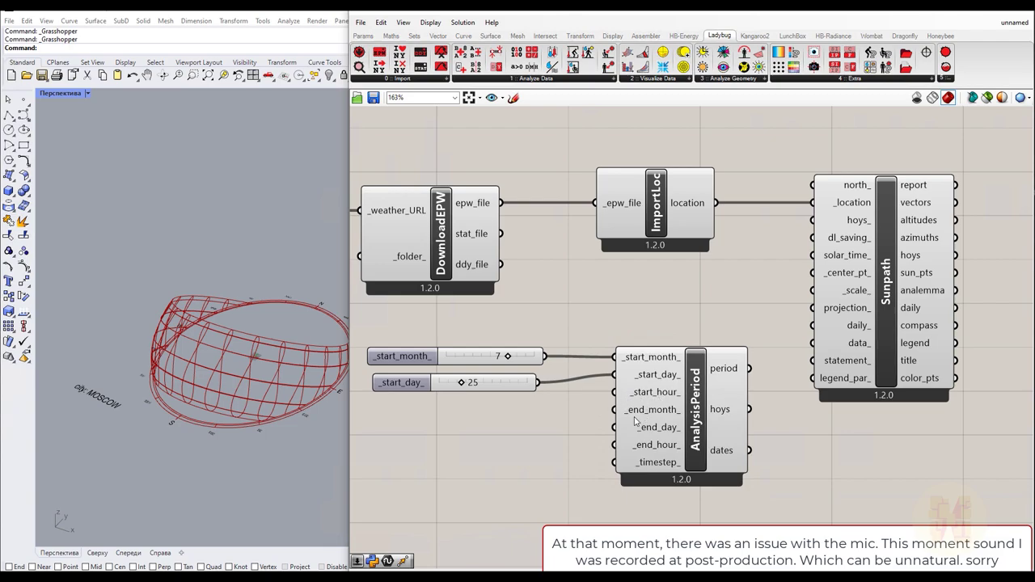
- Also feed the sliders into _end_month_ and _end_day_, and wire hoys into Sunpath hoys_
{"action": "left_click_drag", "start_coordinate": [545, 356], "coordinate": [615, 410]}
{"action": "left_click_drag", "start_coordinate": [538, 383], "coordinate": [614, 426]}
{"action": "left_click_drag", "start_coordinate": [398, 386], "coordinate": [394, 384]}
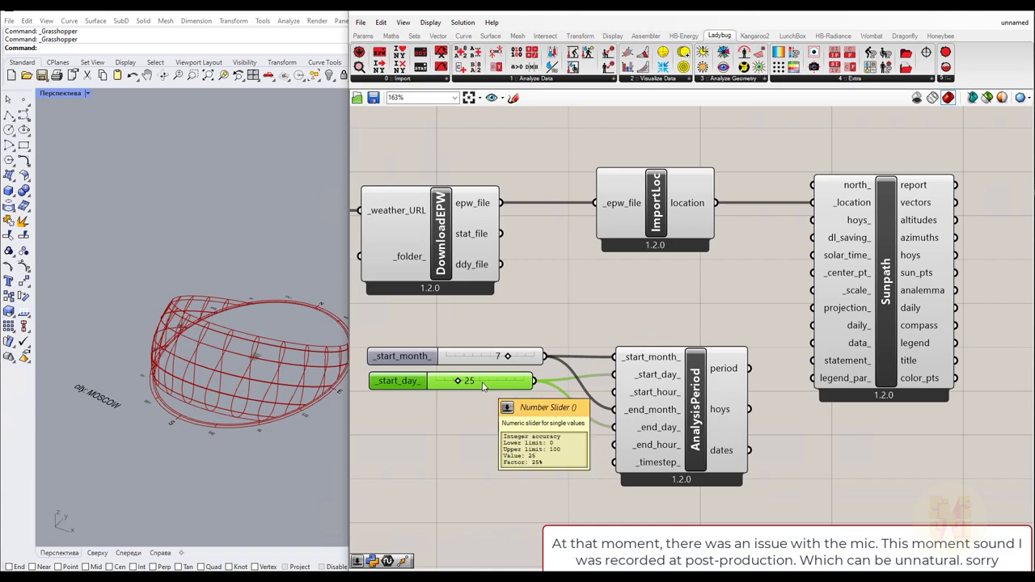
{"action": "left_click_drag", "start_coordinate": [696, 398], "coordinate": [682, 370]}
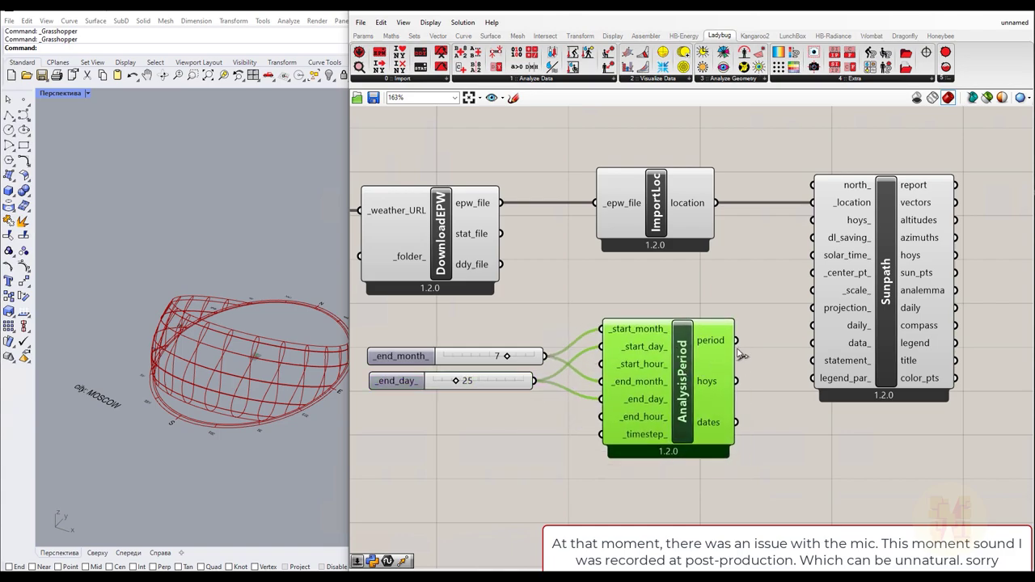
{"action": "left_click_drag", "start_coordinate": [760, 370], "coordinate": [815, 228]}
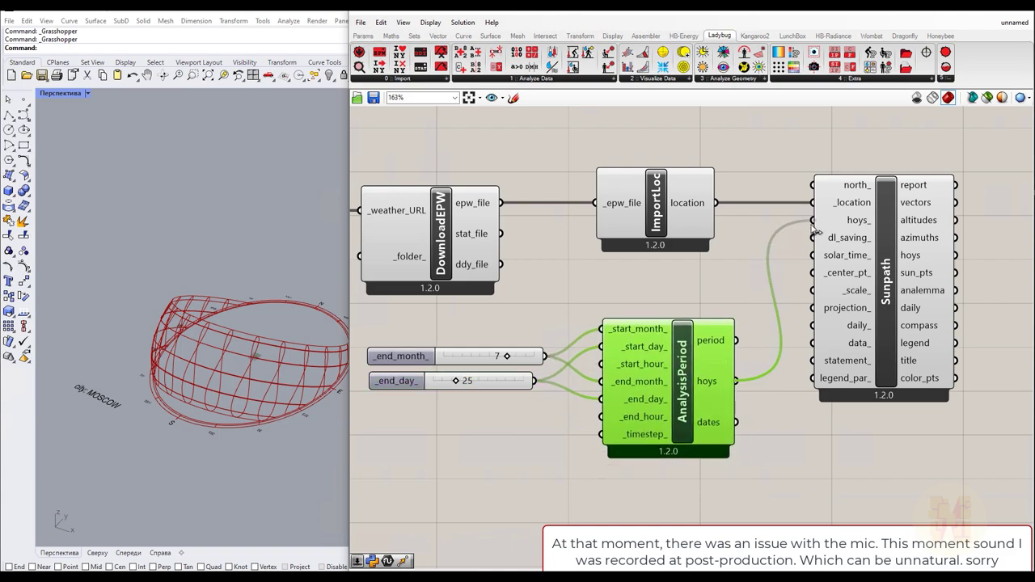
- Lower the end day from 25 to 23 and the end month from 7 to 5
{"action": "right_click_drag", "start_coordinate": [277, 422], "coordinate": [321, 304]}
{"action": "right_click_drag", "start_coordinate": [297, 355], "coordinate": [212, 412]}
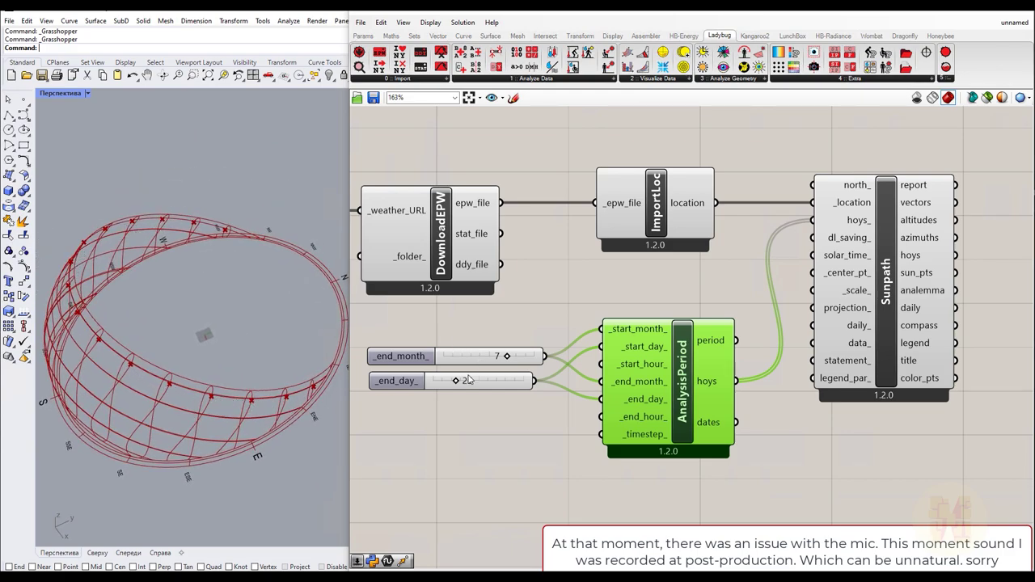
{"action": "mouse_move", "coordinate": [456, 380]}
{"action": "left_mouse_down"}
{"action": "mouse_move", "coordinate": [433, 381]}
{"action": "mouse_move", "coordinate": [453, 383]}
{"action": "left_mouse_up"}
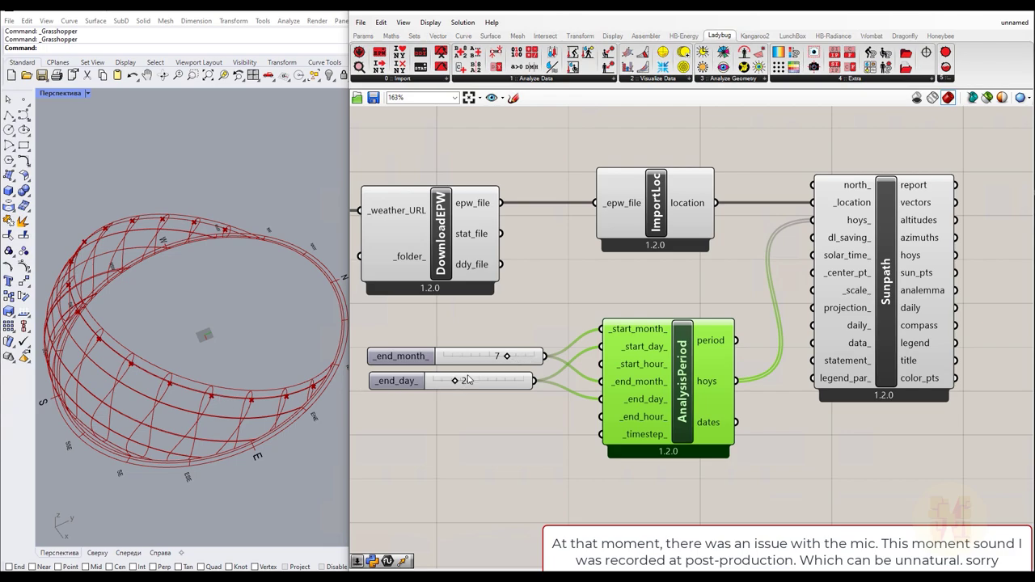
{"action": "mouse_move", "coordinate": [503, 361]}
{"action": "left_mouse_down"}
{"action": "mouse_move", "coordinate": [451, 359]}
{"action": "mouse_move", "coordinate": [498, 359]}
{"action": "left_mouse_up"}
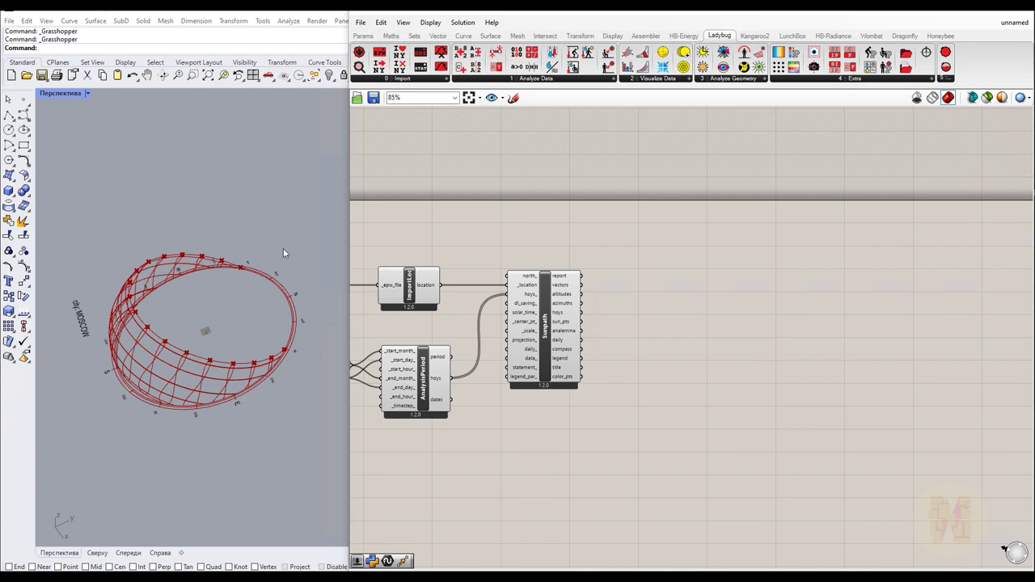
- Draw two box masses inside the sunpath dome with the Box command
{"action": "right_click_drag", "start_coordinate": [258, 283], "coordinate": [161, 356]}
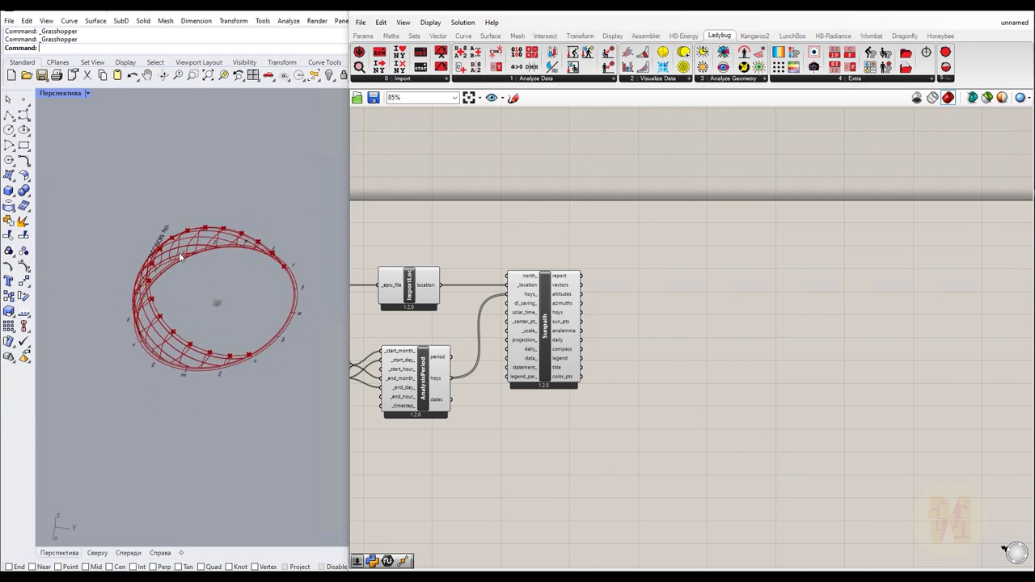
{"action": "scroll", "coordinate": [207, 300], "scroll_direction": "up", "scroll_amount": 6}
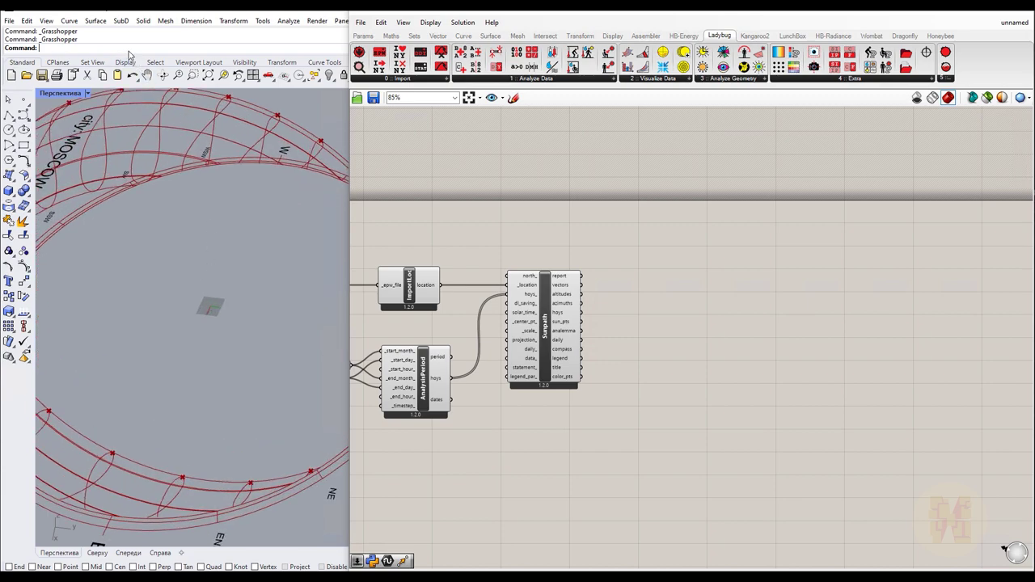
{"action": "key", "text": "Return"}
{"action": "left_click", "coordinate": [231, 281]}
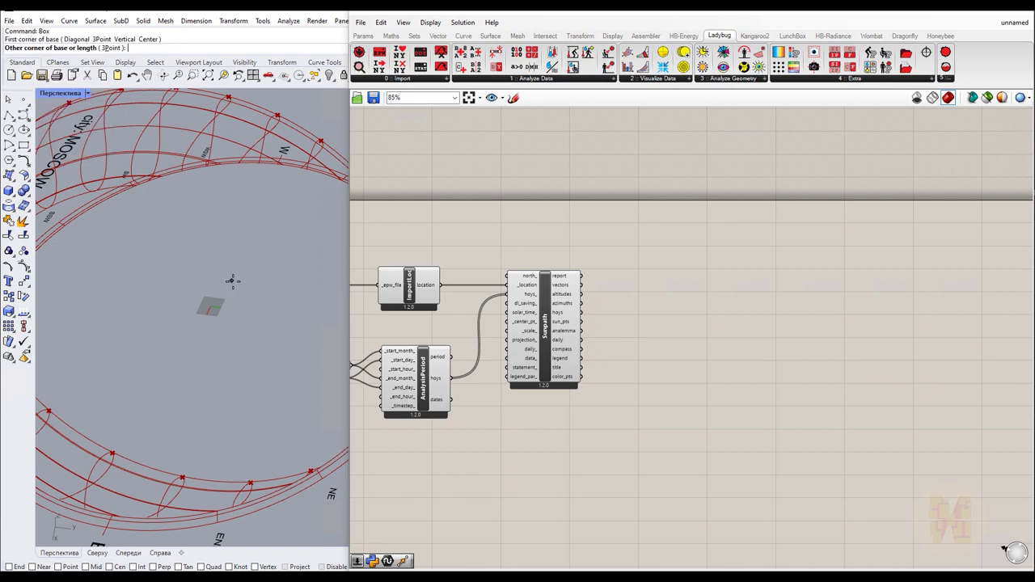
{"action": "left_click", "coordinate": [288, 369]}
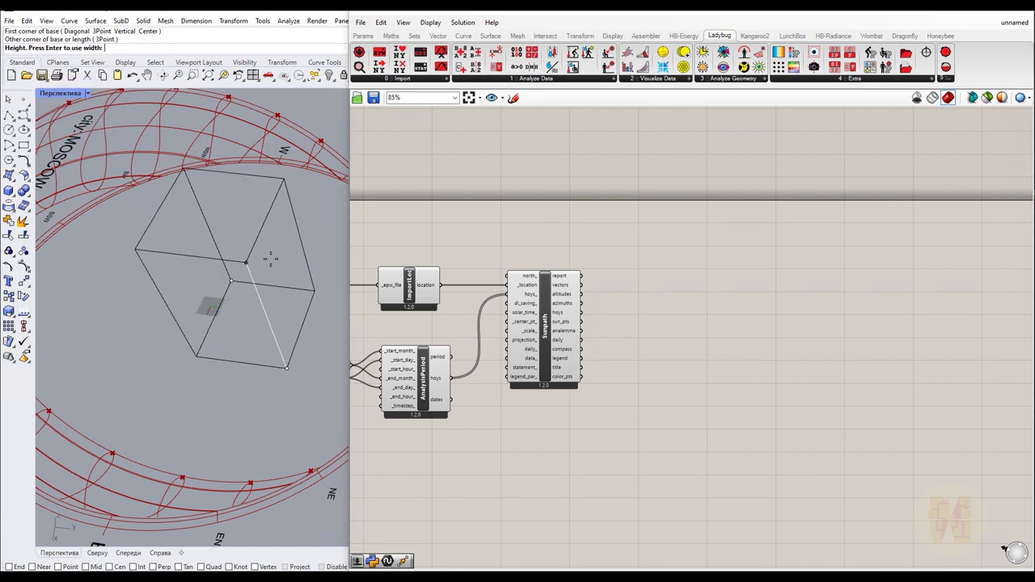
{"action": "left_click", "coordinate": [198, 372]}
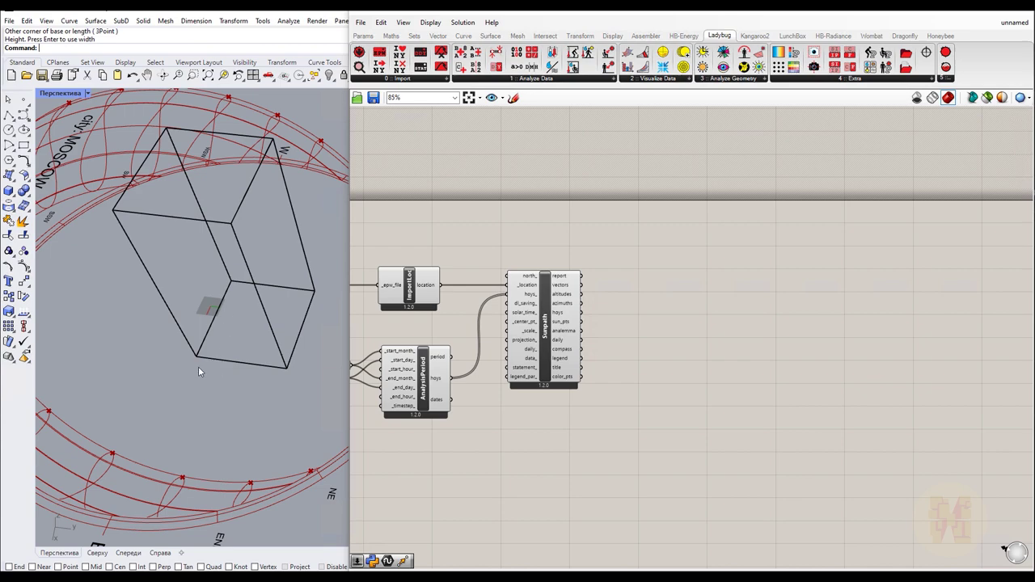
{"action": "right_click", "coordinate": [149, 241]}
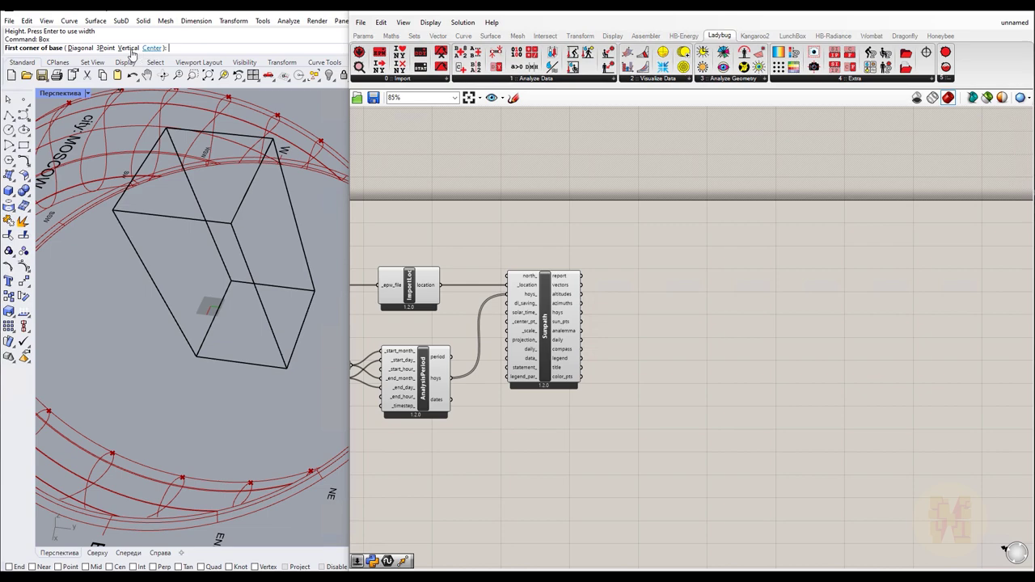
{"action": "left_click", "coordinate": [146, 402]}
{"action": "left_click", "coordinate": [264, 338]}
{"action": "left_click", "coordinate": [235, 281]}
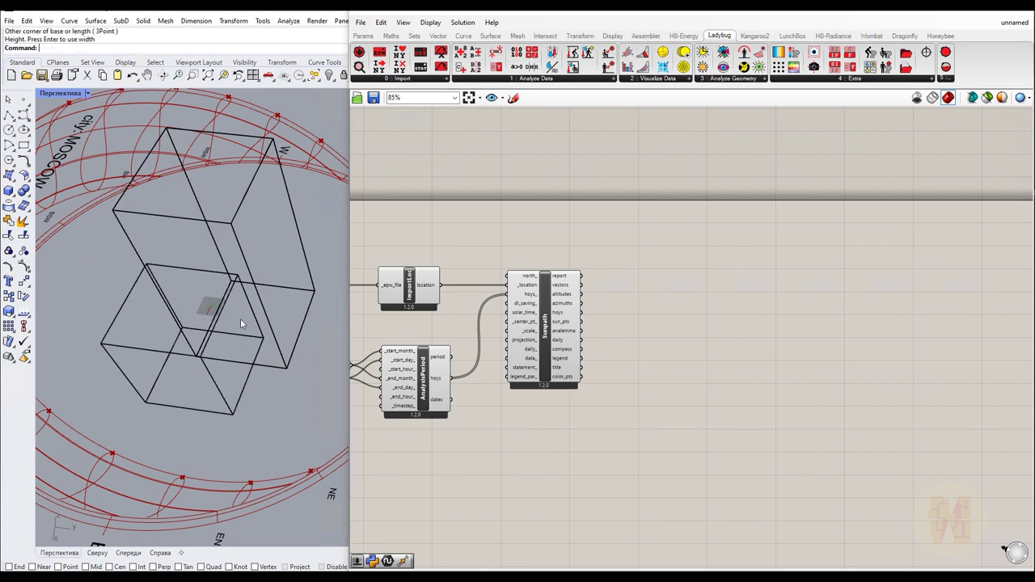
- Set the Perspective viewport to Shaded display and orbit around the boxes
{"action": "left_click", "coordinate": [87, 94]}
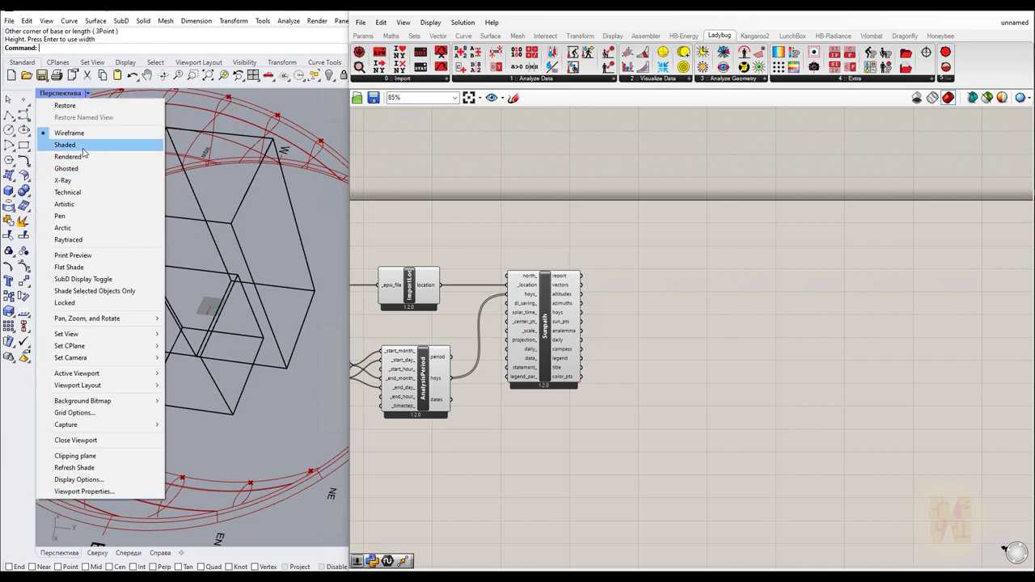
{"action": "left_click", "coordinate": [82, 148]}
{"action": "mouse_move", "coordinate": [202, 307]}
{"action": "right_mouse_down"}
{"action": "mouse_move", "coordinate": [258, 339]}
{"action": "mouse_move", "coordinate": [246, 380]}
{"action": "right_mouse_up"}
{"action": "scroll", "coordinate": [240, 426], "scroll_direction": "up", "scroll_amount": 3}
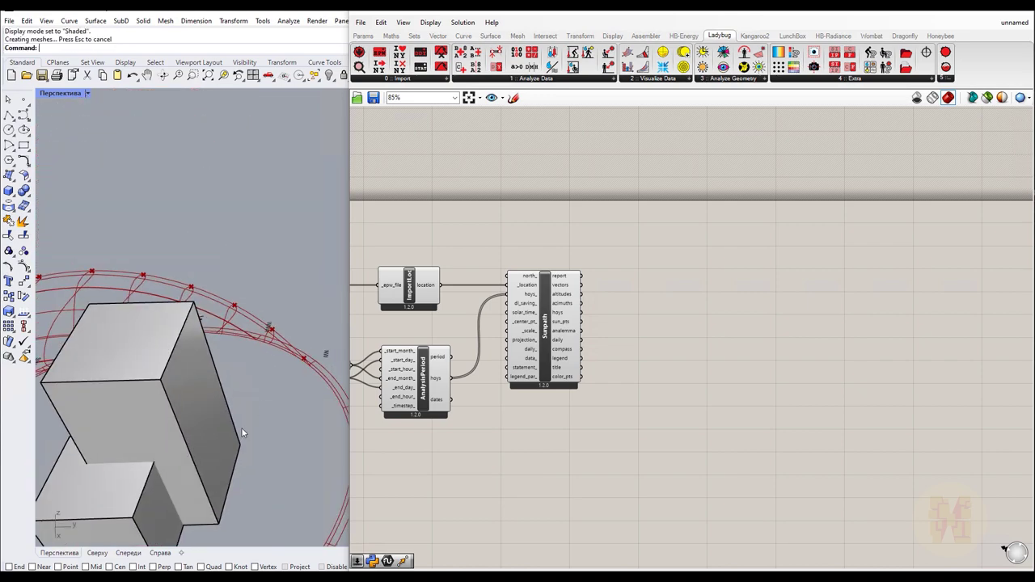
{"action": "scroll", "coordinate": [241, 334], "scroll_direction": "down", "scroll_amount": 6}
{"action": "mouse_move", "coordinate": [260, 324]}
{"action": "right_mouse_down"}
{"action": "mouse_move", "coordinate": [224, 368]}
{"action": "mouse_move", "coordinate": [282, 343]}
{"action": "right_mouse_up"}
{"action": "scroll", "coordinate": [250, 370], "scroll_direction": "up", "scroll_amount": 3}
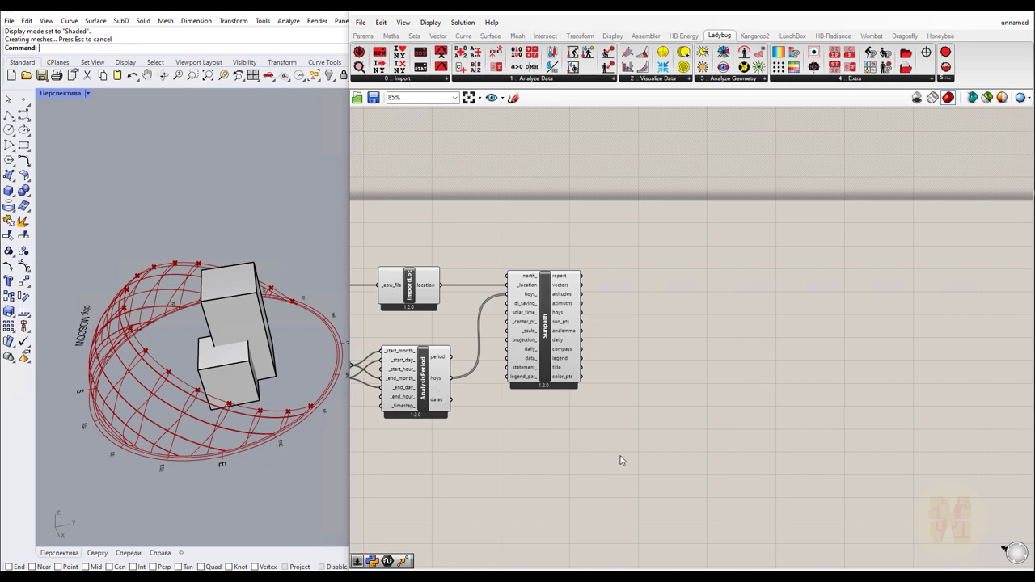
{"action": "scroll", "coordinate": [620, 459], "scroll_direction": "up", "scroll_amount": 3}
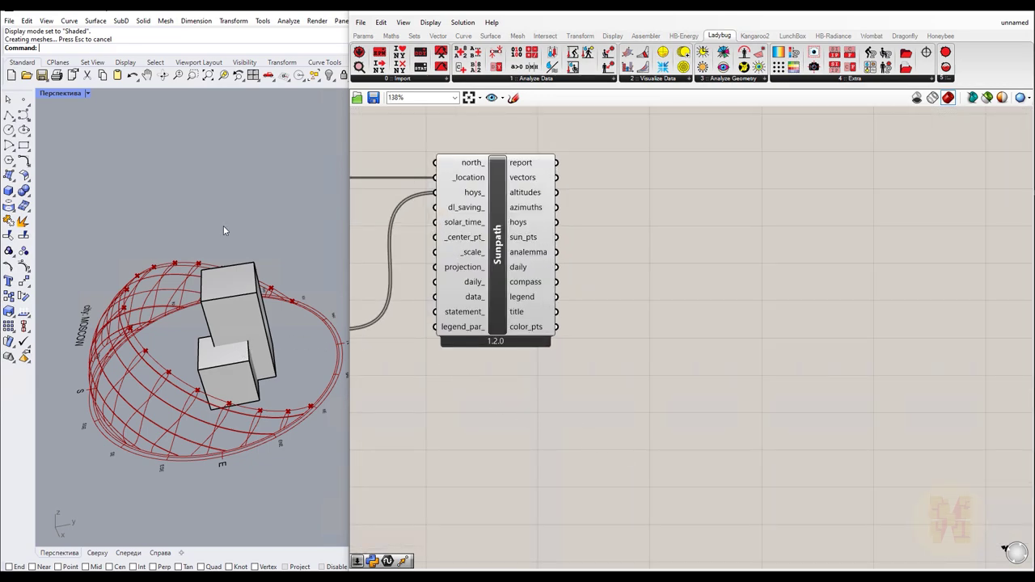
- Place a Geometry parameter from a 'geo' search and copy it below
{"action": "double_click", "coordinate": [591, 434]}
{"action": "type", "text": "g"}
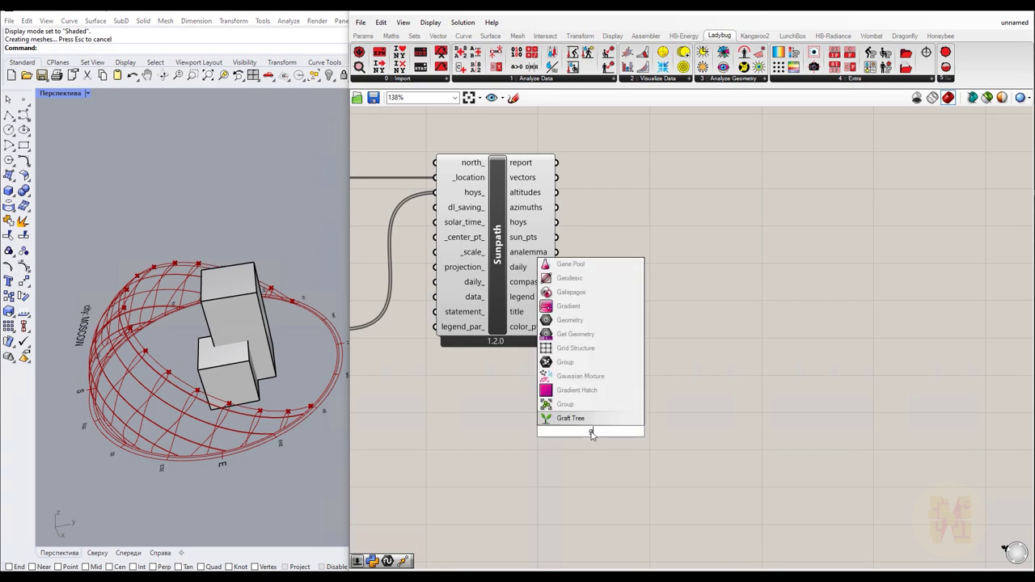
{"action": "type", "text": "eom"}
{"action": "key", "text": "Return"}
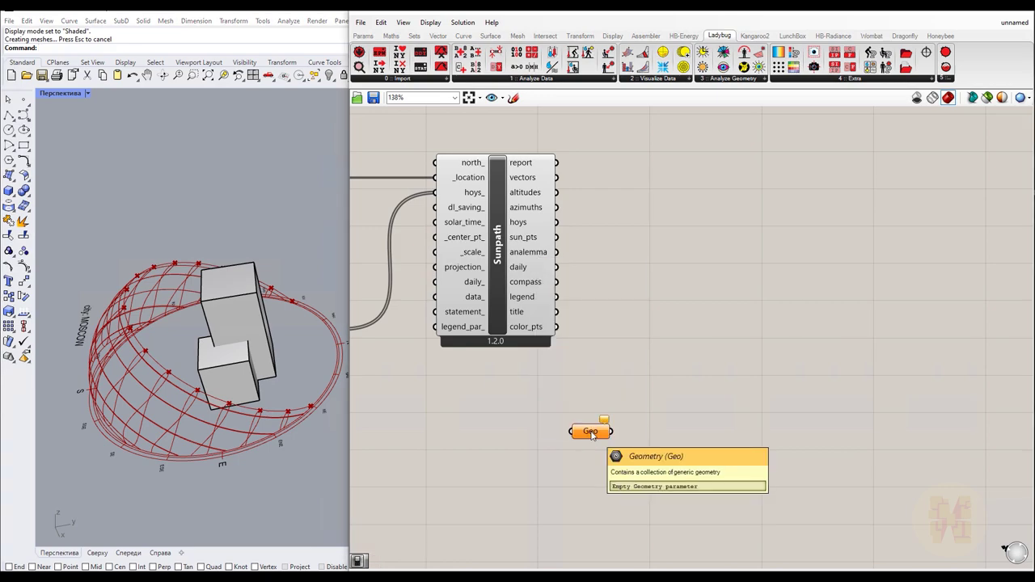
{"action": "left_click_drag", "start_coordinate": [594, 434], "coordinate": [591, 460], "text": "alt"}
{"action": "left_click", "coordinate": [662, 436]}
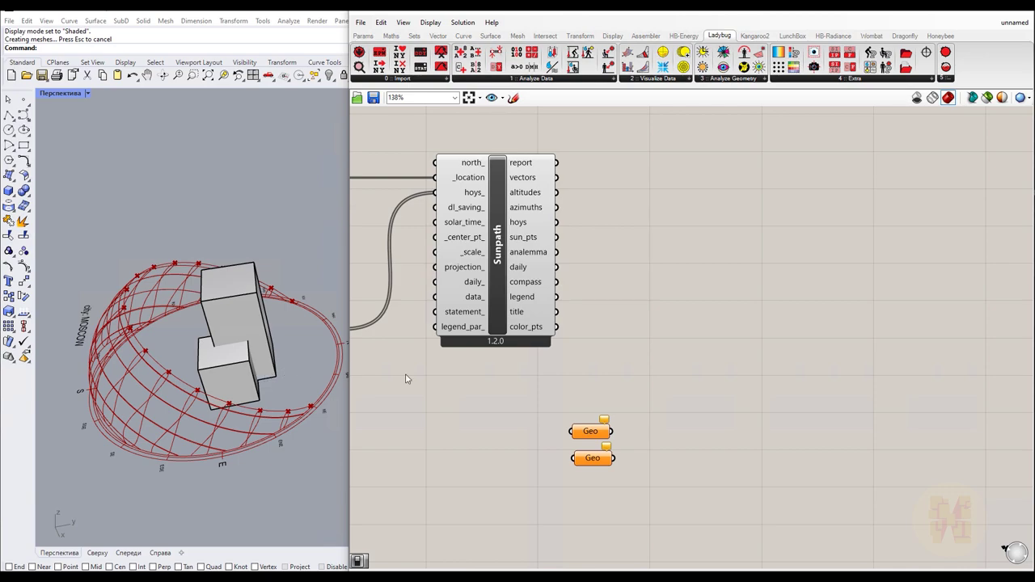
- Set the upper Geo to the taller box and the lower Geo to the shorter box
{"action": "left_click", "coordinate": [589, 433]}
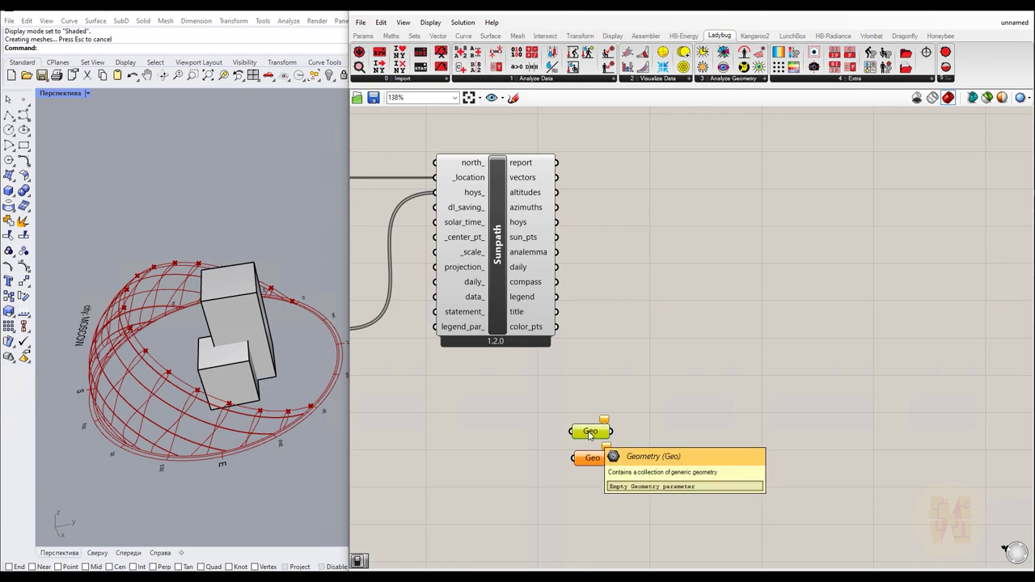
{"action": "right_click", "coordinate": [589, 433]}
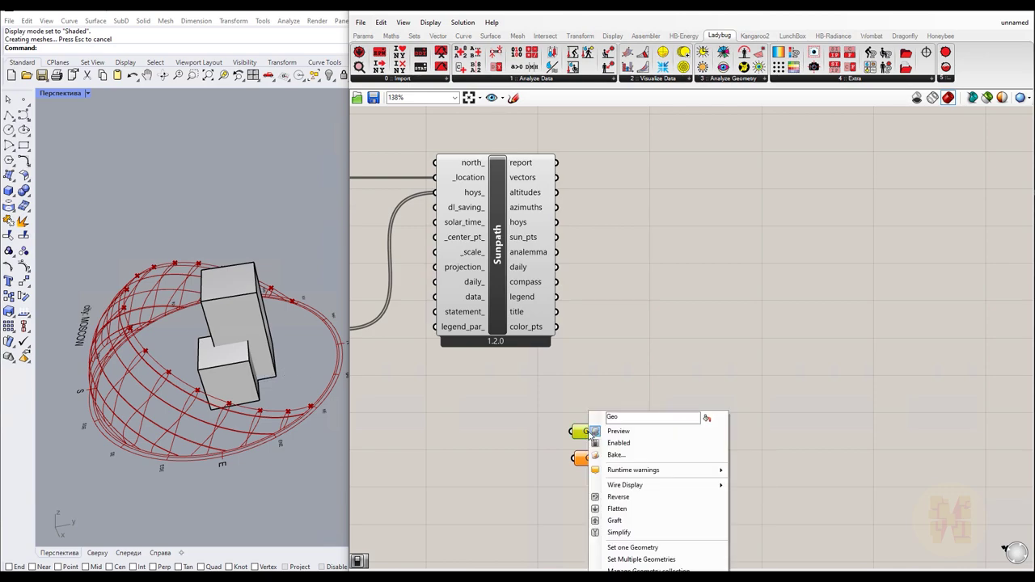
{"action": "left_click", "coordinate": [651, 548]}
{"action": "left_click", "coordinate": [224, 324]}
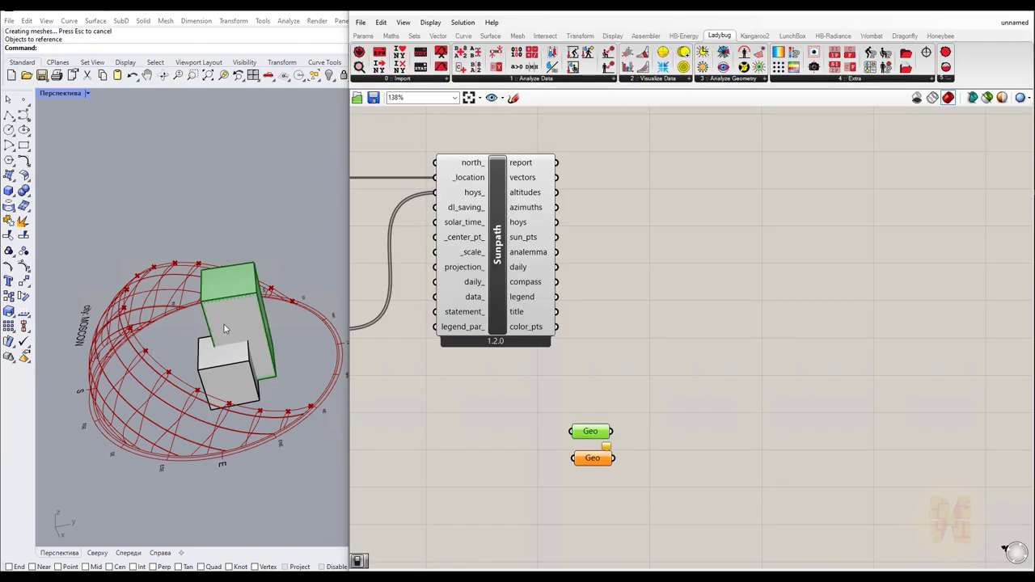
{"action": "left_click", "coordinate": [590, 458]}
{"action": "right_click", "coordinate": [590, 458]}
{"action": "left_click", "coordinate": [637, 547]}
{"action": "left_click", "coordinate": [227, 377]}
{"action": "left_click", "coordinate": [459, 440]}
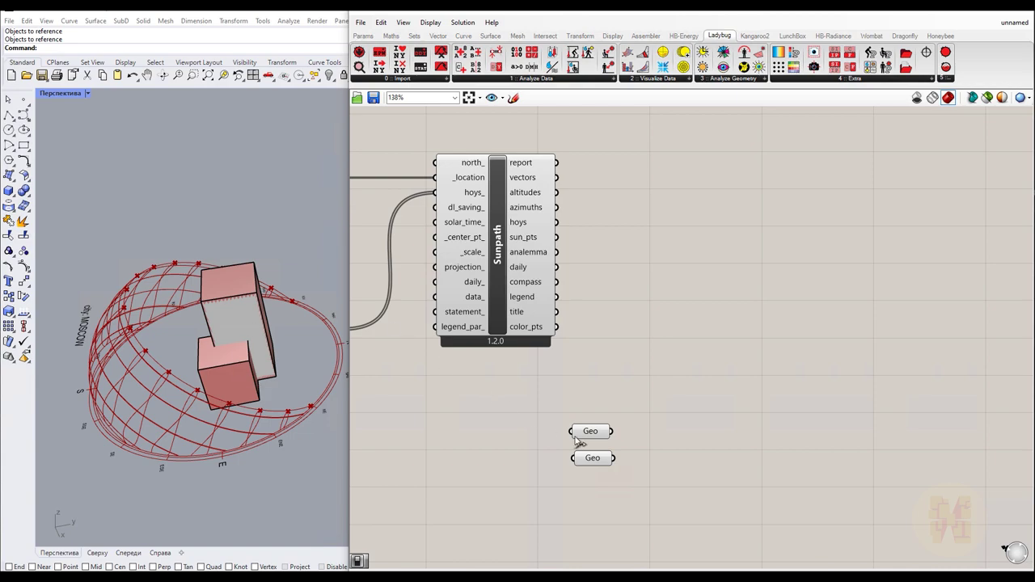
- Shift both Geo parameters up slightly and pan the canvas to make room
{"action": "left_click_drag", "start_coordinate": [590, 435], "coordinate": [592, 410]}
{"action": "left_click_drag", "start_coordinate": [593, 458], "coordinate": [594, 436]}
{"action": "left_click_drag", "start_coordinate": [613, 391], "coordinate": [572, 463]}
{"action": "left_click", "coordinate": [571, 464]}
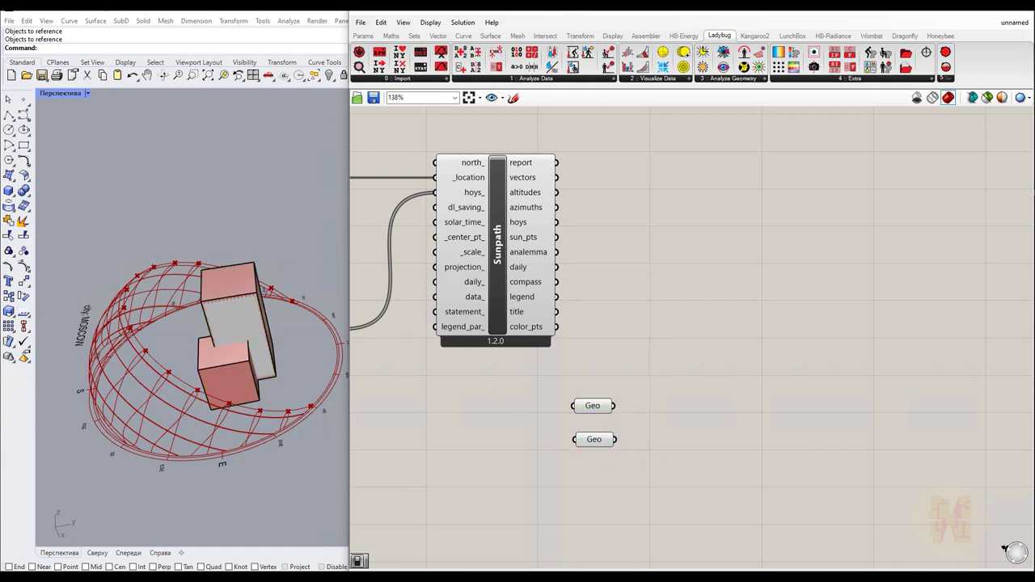
{"action": "right_click_drag", "start_coordinate": [734, 353], "coordinate": [641, 378]}
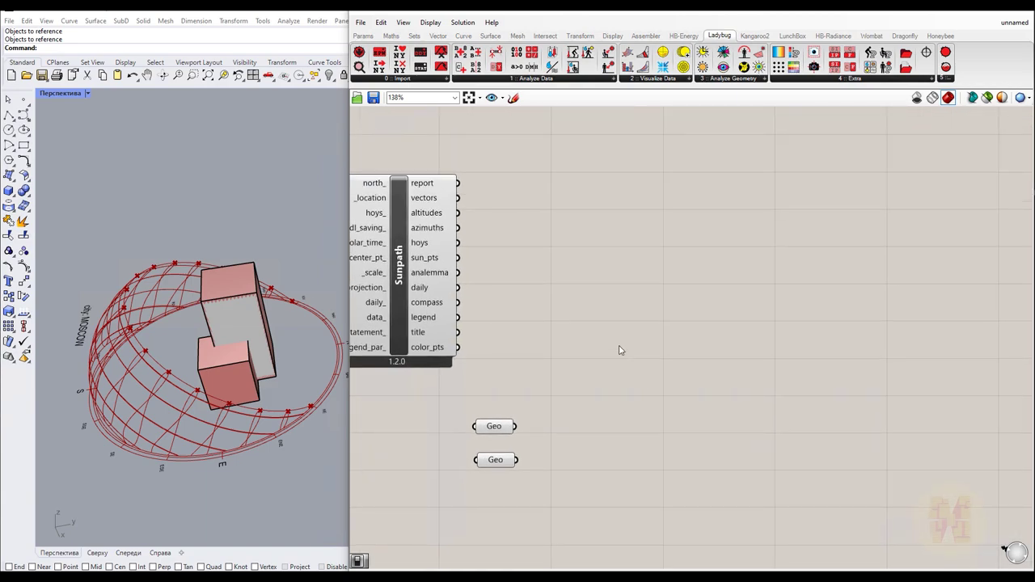
- Place an LB Direct Sun Hours component from a 'direct su' search
{"action": "double_click", "coordinate": [619, 348]}
{"action": "type", "text": "di"}
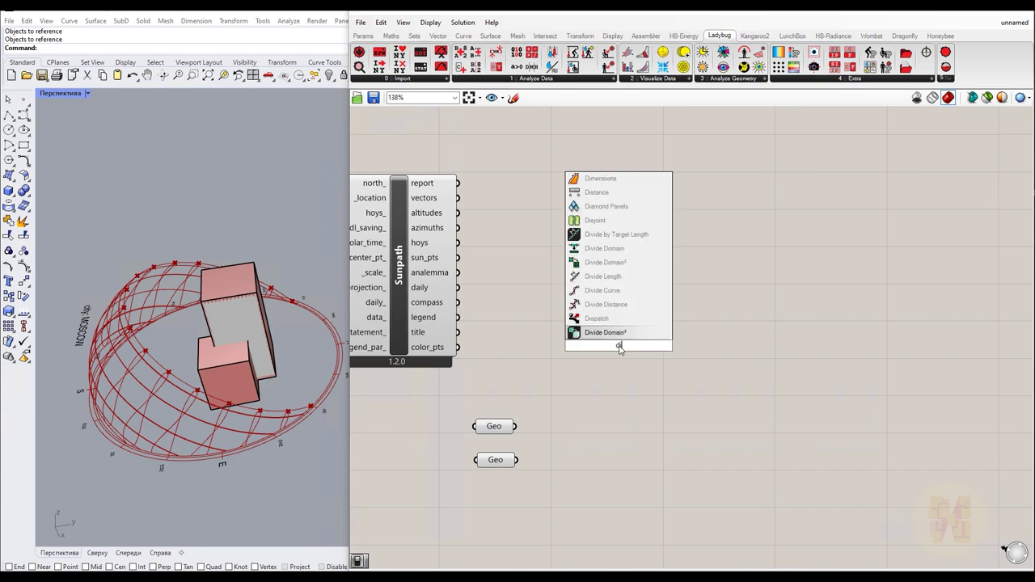
{"action": "type", "text": "rect su"}
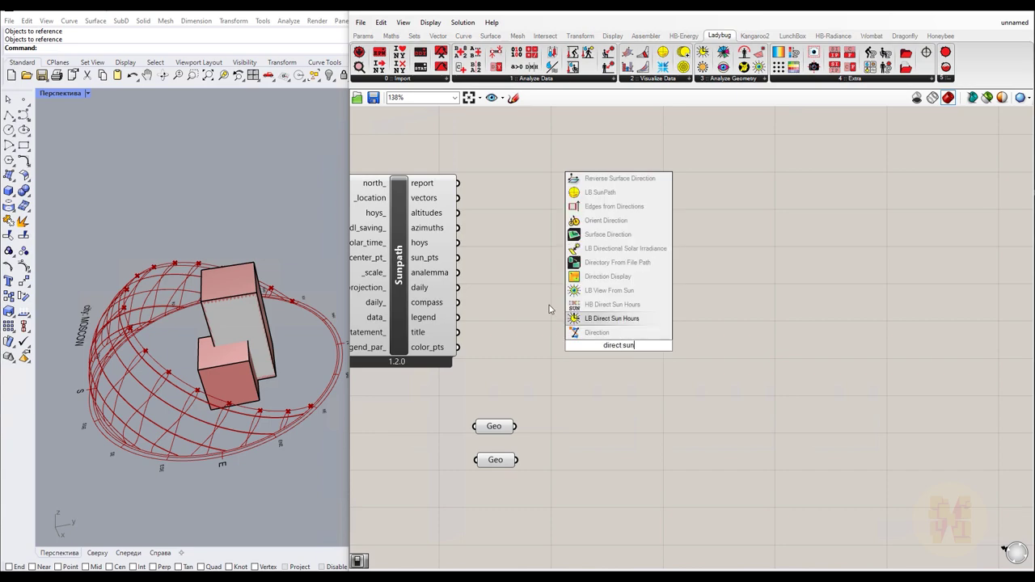
{"action": "left_click", "coordinate": [615, 320]}
{"action": "left_click_drag", "start_coordinate": [615, 320], "coordinate": [688, 248]}
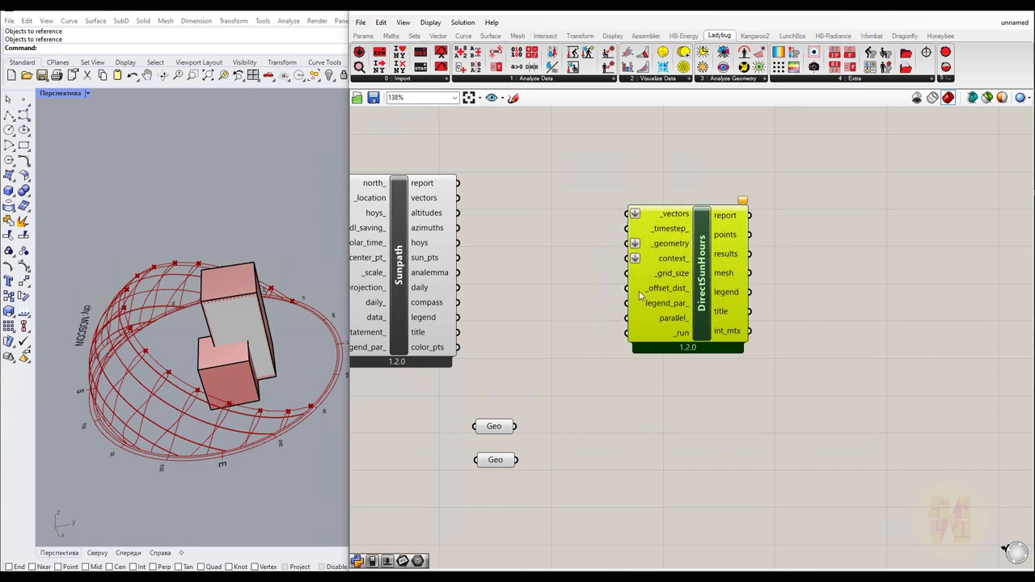
{"action": "left_click", "coordinate": [585, 306]}
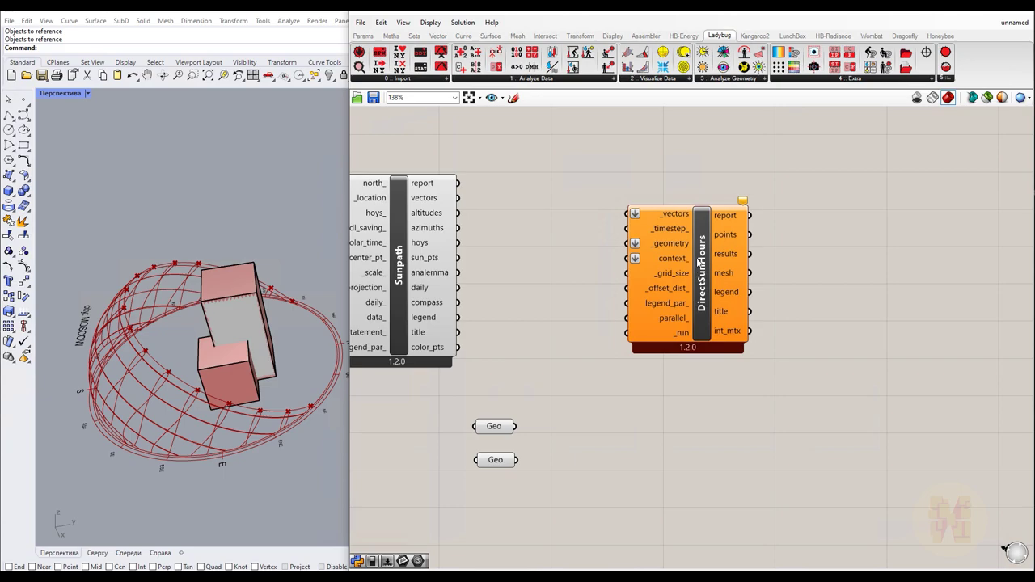
{"action": "left_click_drag", "start_coordinate": [699, 261], "coordinate": [709, 217]}
- Wire Sunpath vectors to _vectors, the taller box Geo to _geometry, the shorter box to context_
{"action": "left_click_drag", "start_coordinate": [458, 198], "coordinate": [636, 171]}
{"action": "left_click_drag", "start_coordinate": [717, 231], "coordinate": [727, 259]}
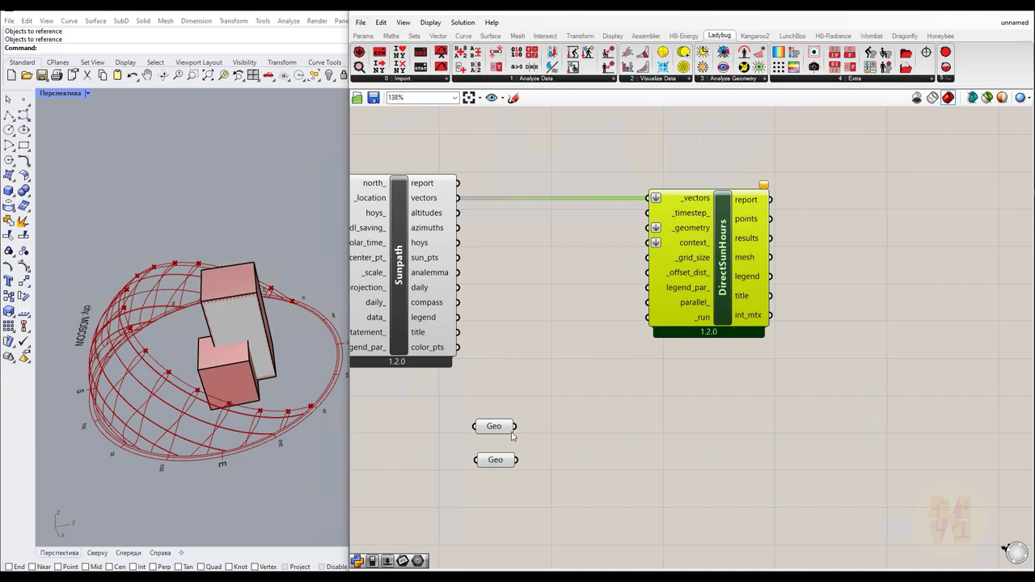
{"action": "left_click_drag", "start_coordinate": [516, 426], "coordinate": [646, 228]}
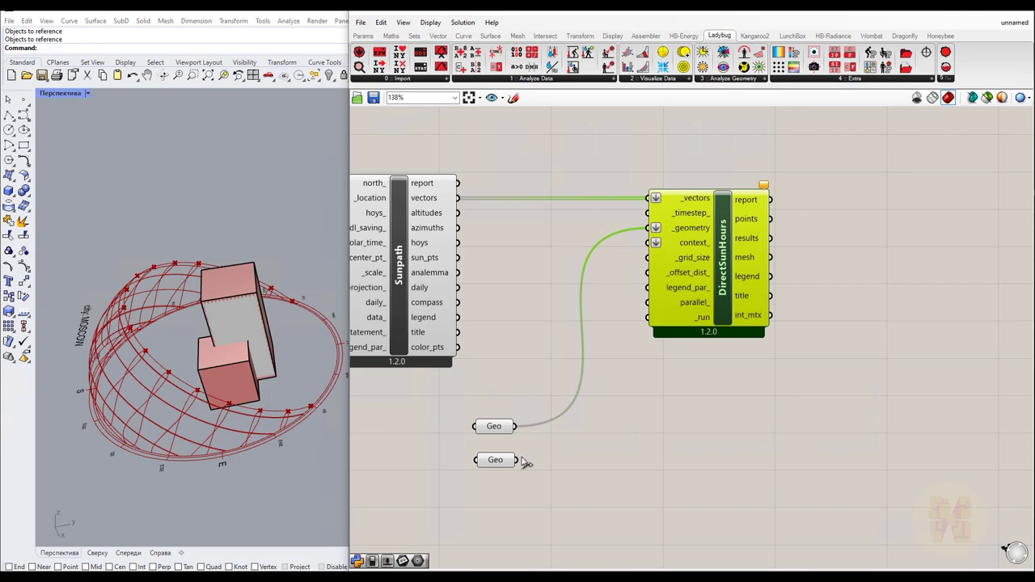
{"action": "left_click_drag", "start_coordinate": [517, 459], "coordinate": [639, 246]}
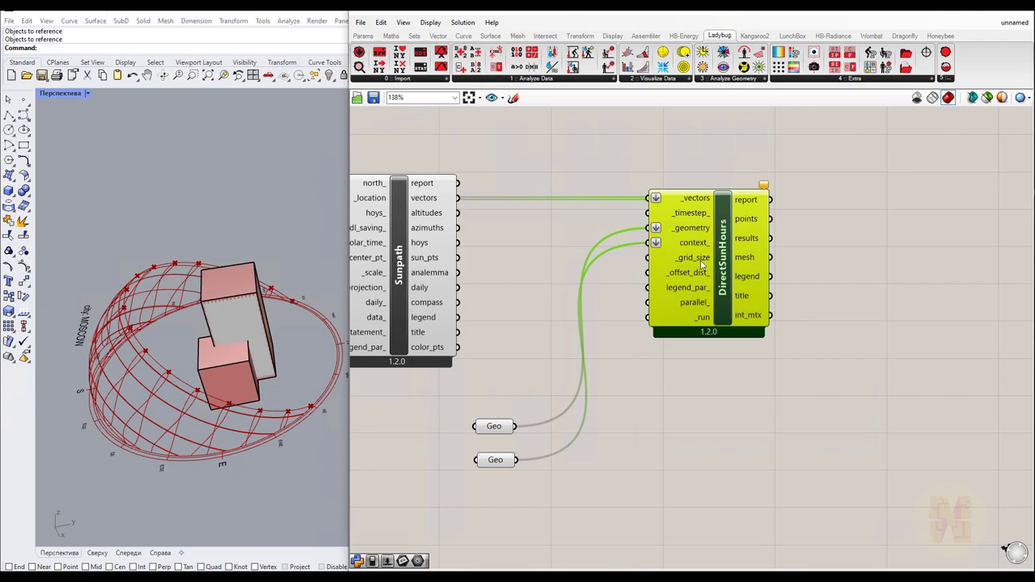
{"action": "left_click_drag", "start_coordinate": [490, 427], "coordinate": [523, 230]}
- Create a number slider set to 2000 and wire it into _grid_size
{"action": "left_click", "coordinate": [496, 447]}
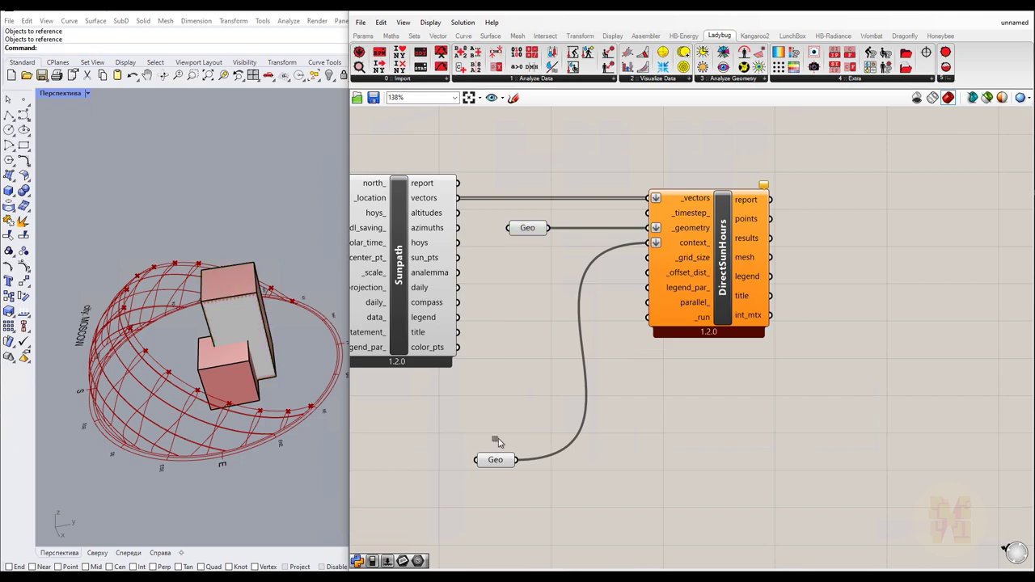
{"action": "left_click_drag", "start_coordinate": [499, 453], "coordinate": [532, 236]}
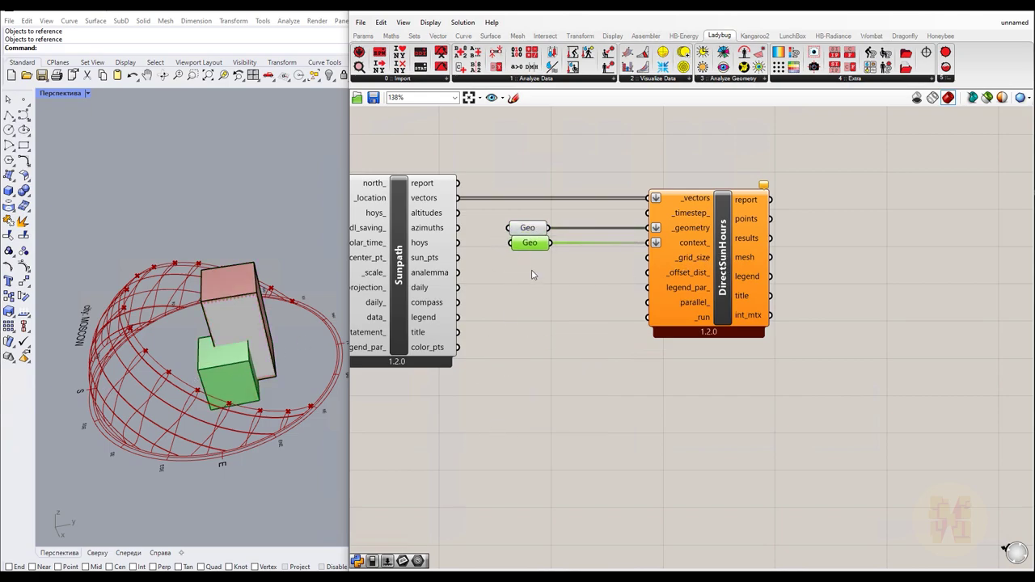
{"action": "double_click", "coordinate": [532, 275]}
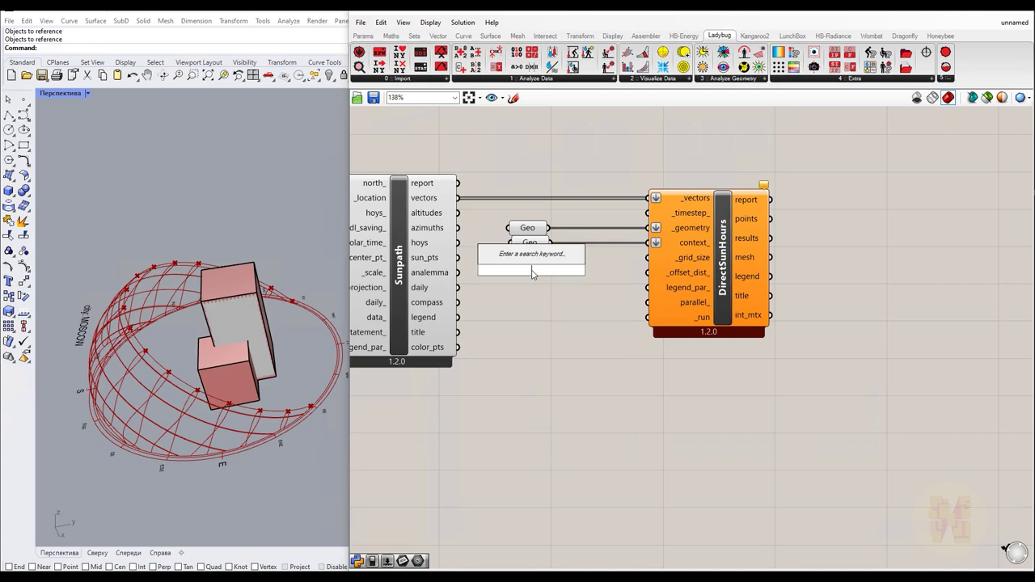
{"action": "type", "text": "2000"}
{"action": "key", "text": "Return"}
{"action": "left_click_drag", "start_coordinate": [607, 269], "coordinate": [647, 257]}
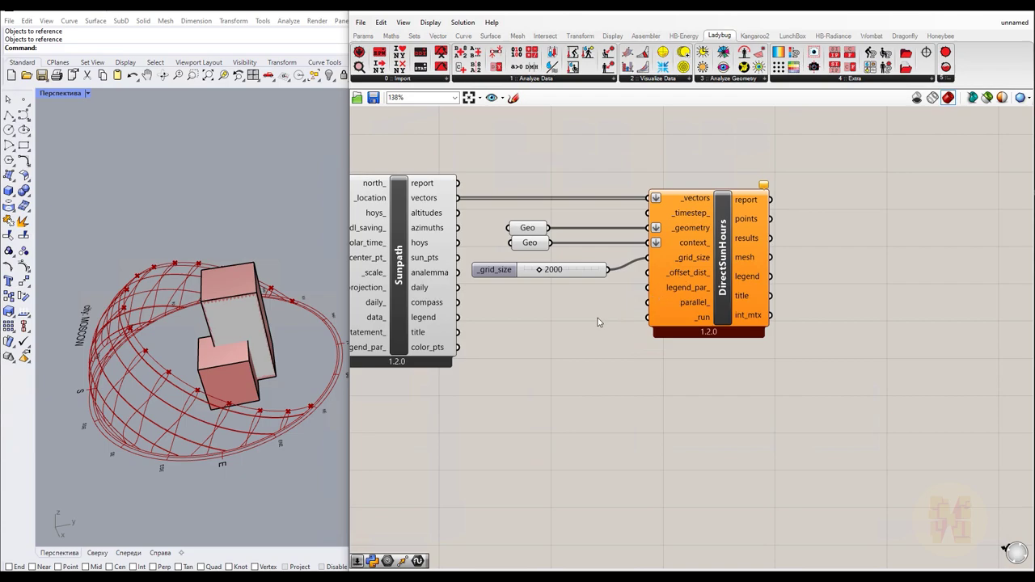
- Create a number slider set to 40 and wire it into _offset_dist_
{"action": "double_click", "coordinate": [558, 346]}
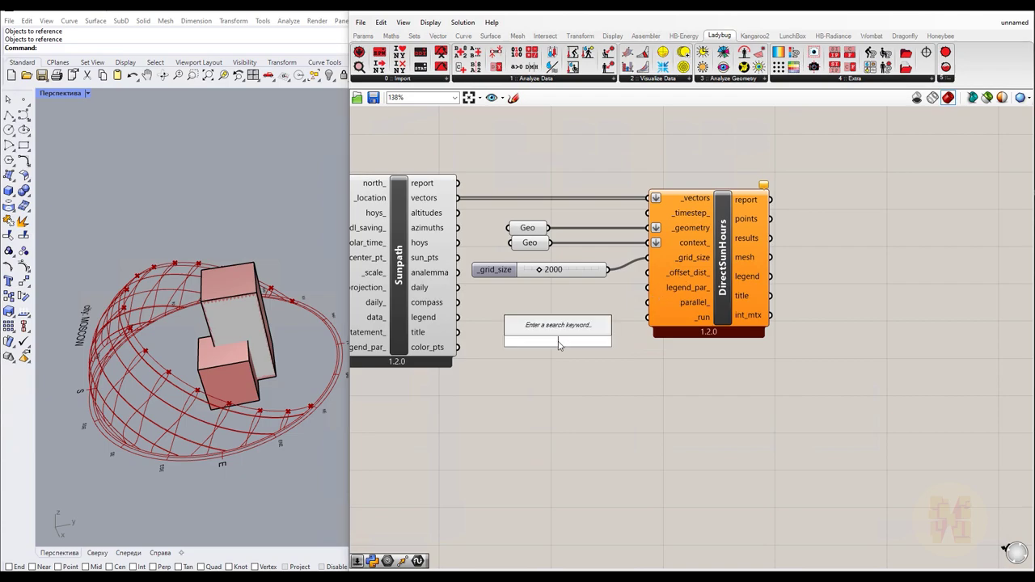
{"action": "type", "text": "40"}
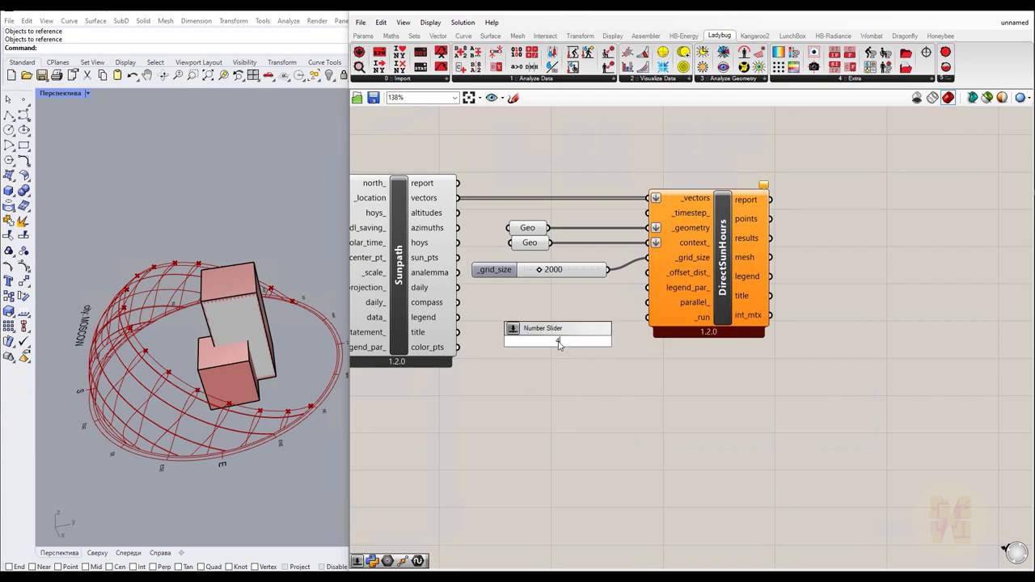
{"action": "key", "text": "Return"}
{"action": "left_click_drag", "start_coordinate": [619, 340], "coordinate": [647, 274]}
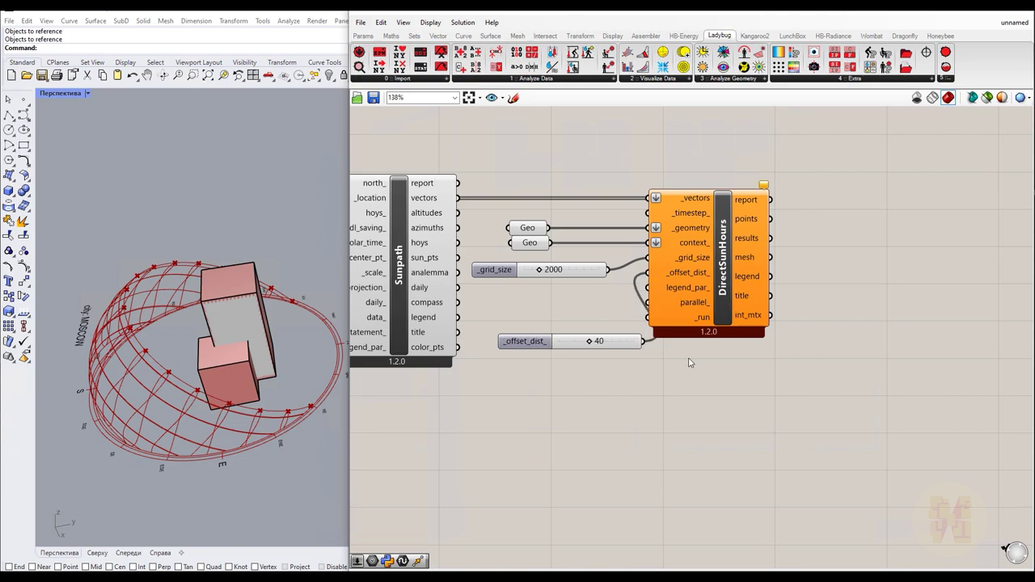
{"action": "left_click_drag", "start_coordinate": [737, 320], "coordinate": [814, 316]}
{"action": "left_click_drag", "start_coordinate": [497, 338], "coordinate": [471, 290]}
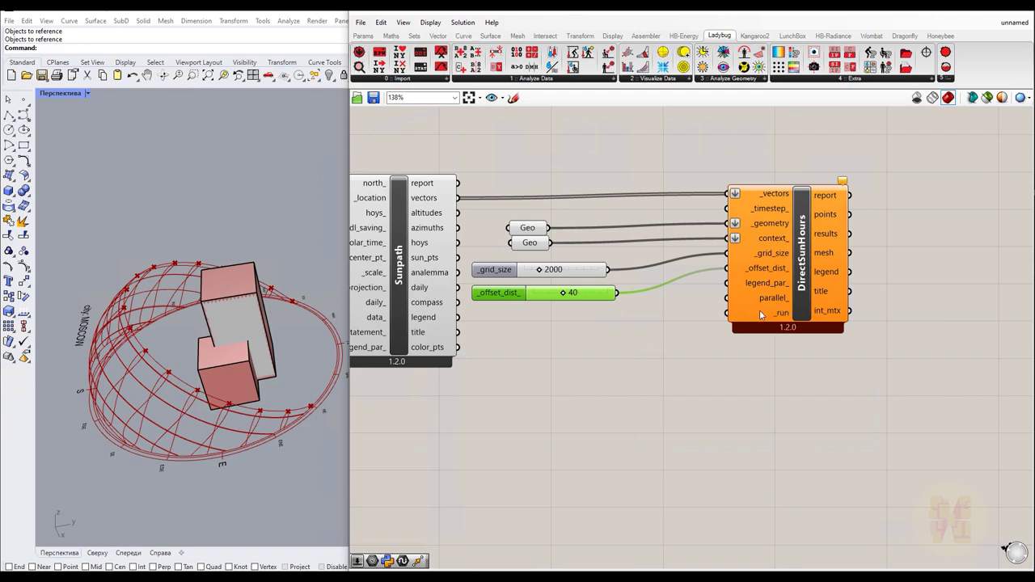
- Wire a Boolean Toggle into Direct Sun Hours _run and set it to True
{"action": "double_click", "coordinate": [603, 399]}
{"action": "type", "text": "bool"}
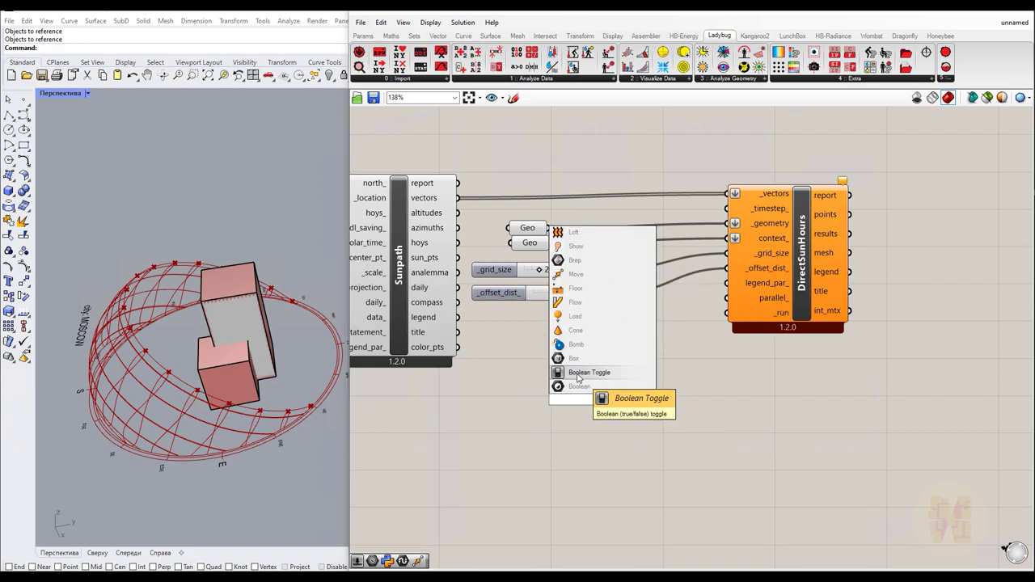
{"action": "left_click", "coordinate": [579, 373]}
{"action": "left_click_drag", "start_coordinate": [643, 399], "coordinate": [726, 313]}
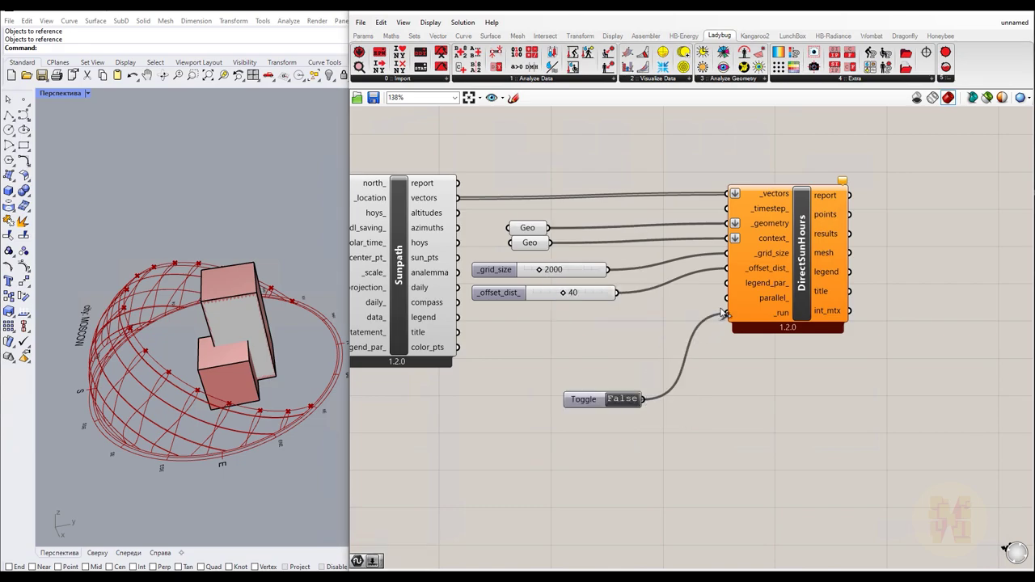
{"action": "double_click", "coordinate": [624, 399]}
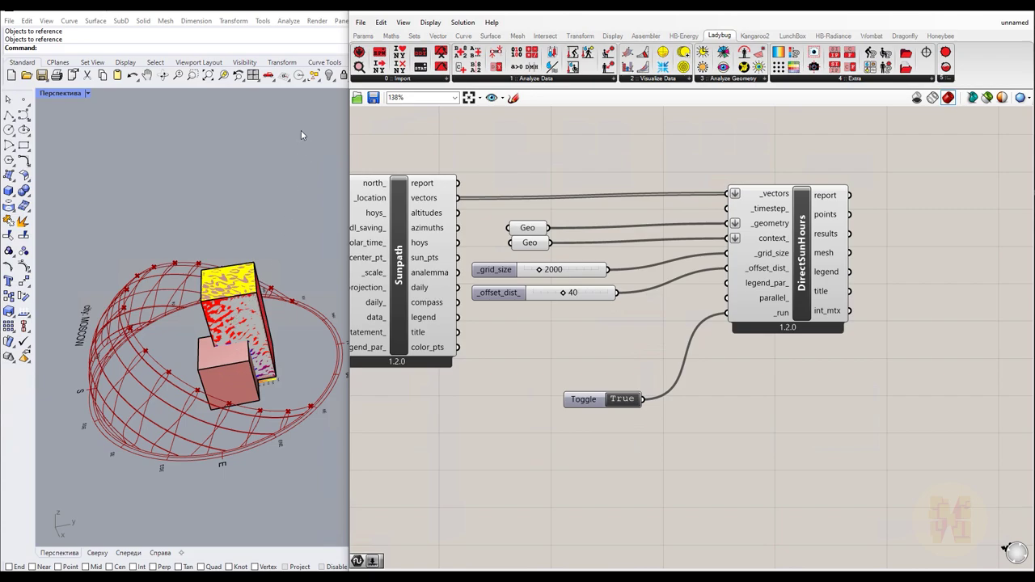
- Hide the two original Rhino boxes so the coloured sun-hours mesh shows
{"action": "left_click", "coordinate": [326, 77]}
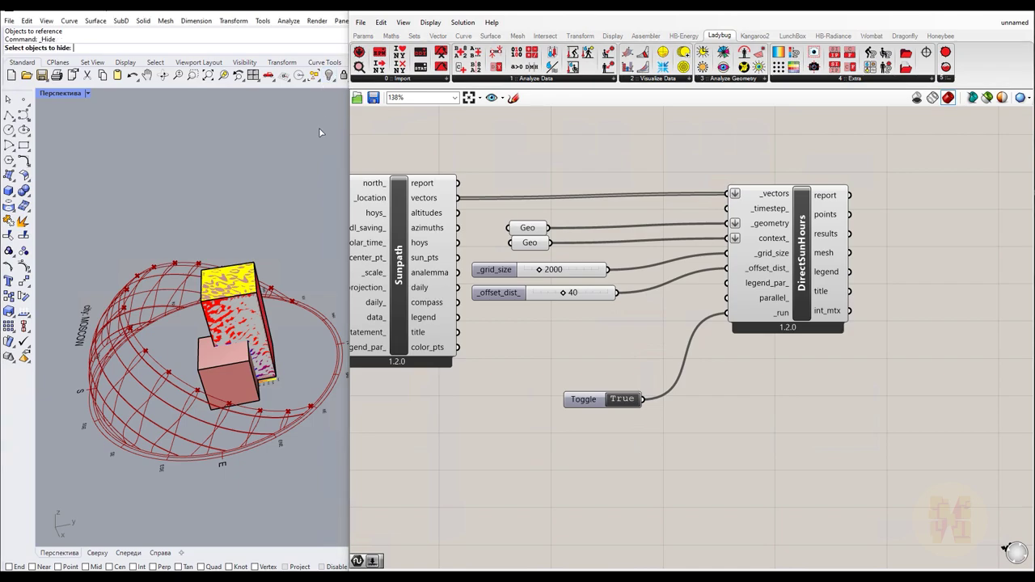
{"action": "left_click_drag", "start_coordinate": [134, 258], "coordinate": [330, 501]}
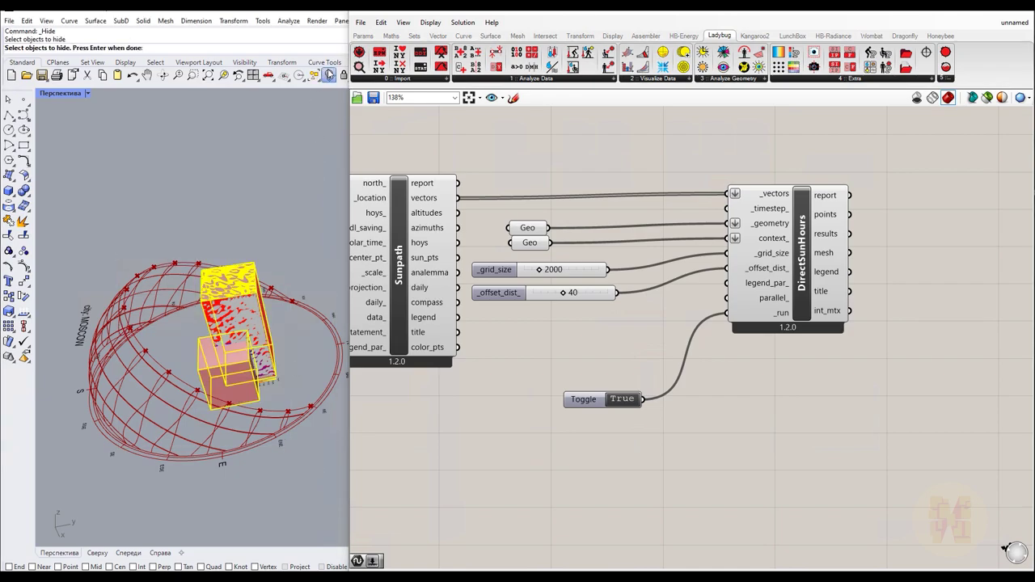
{"action": "key", "text": "Return"}
{"action": "key", "text": "Return"}
{"action": "left_click_drag", "start_coordinate": [154, 262], "coordinate": [311, 449]}
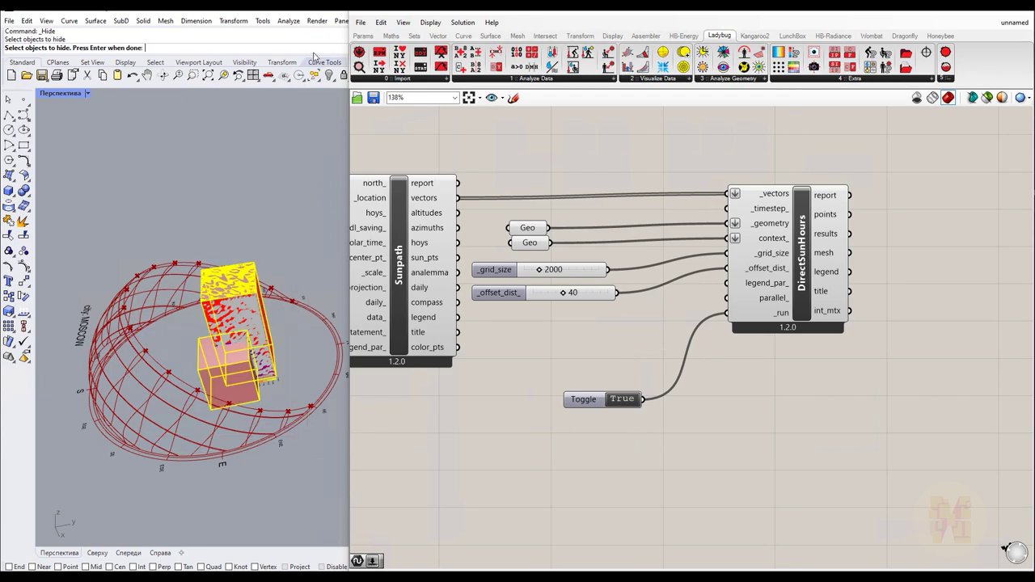
{"action": "left_click", "coordinate": [330, 75]}
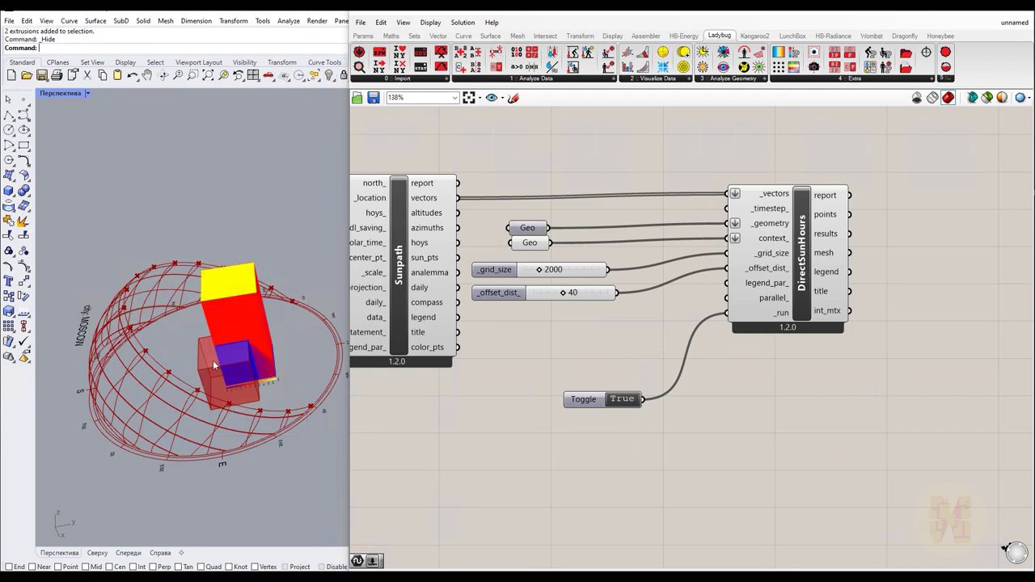
- Orbit and zoom around the coloured mesh and sun-path dome, then show the hidden boxes again
{"action": "scroll", "coordinate": [228, 378], "scroll_direction": "up", "scroll_amount": 3}
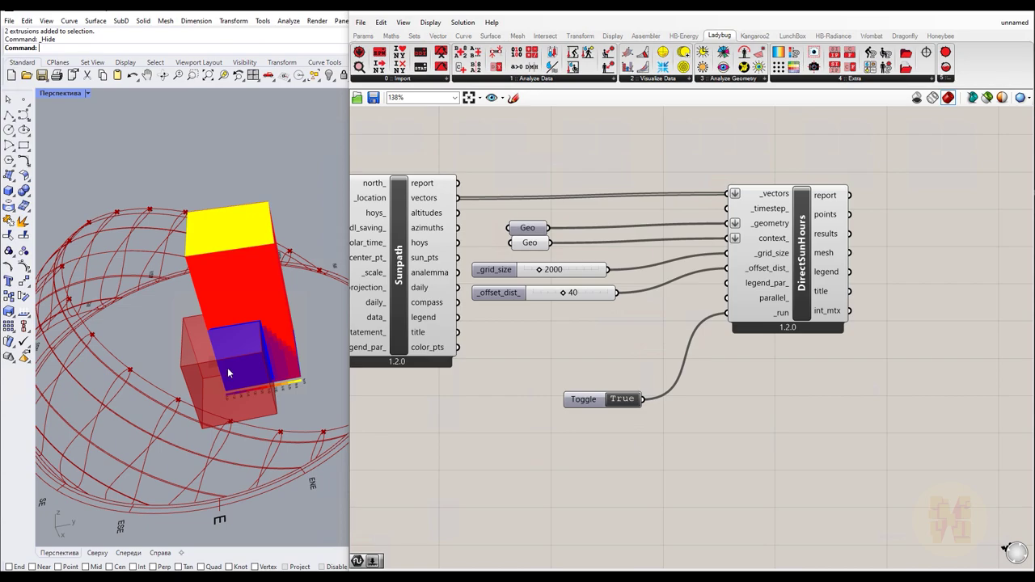
{"action": "scroll", "coordinate": [266, 339], "scroll_direction": "up", "scroll_amount": 2}
{"action": "right_click_drag", "start_coordinate": [296, 388], "coordinate": [191, 287]}
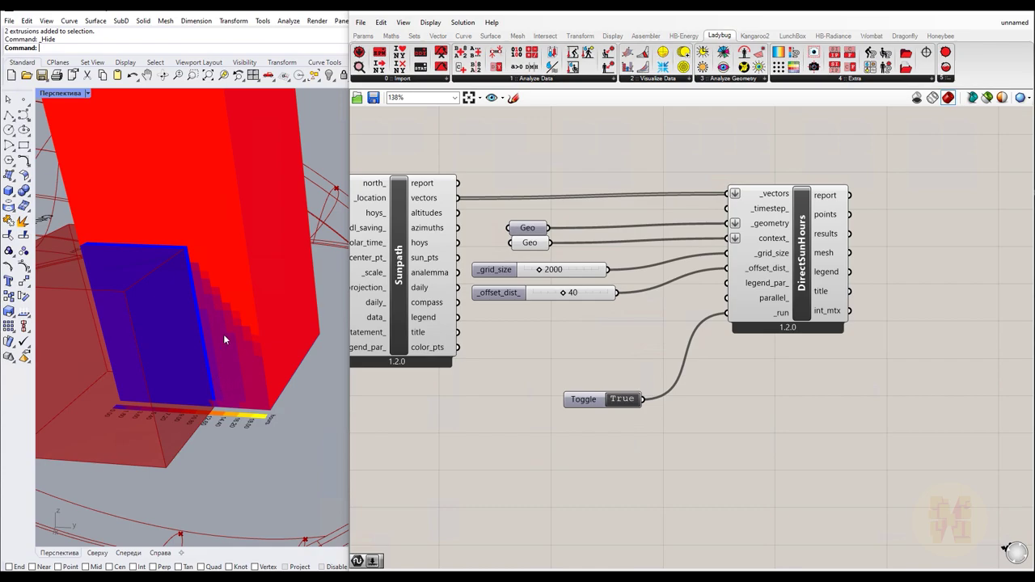
{"action": "right_click_drag", "start_coordinate": [246, 358], "coordinate": [263, 338]}
{"action": "key", "text": "Return"}
{"action": "right_click_drag", "start_coordinate": [209, 421], "coordinate": [207, 352]}
{"action": "scroll", "coordinate": [209, 365], "scroll_direction": "down", "scroll_amount": 5}
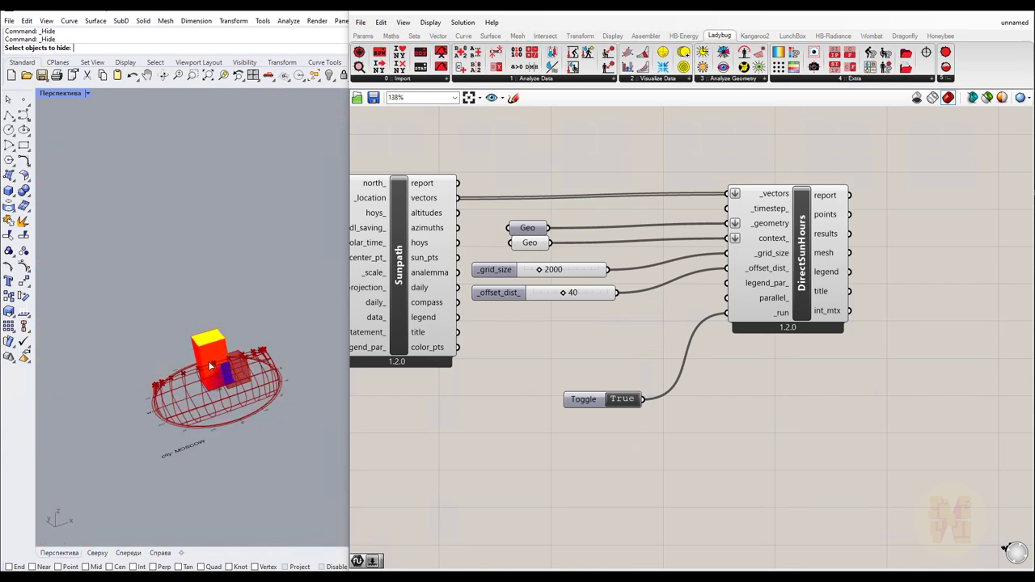
{"action": "right_click_drag", "start_coordinate": [225, 387], "coordinate": [166, 262]}
{"action": "scroll", "coordinate": [267, 344], "scroll_direction": "up", "scroll_amount": 3}
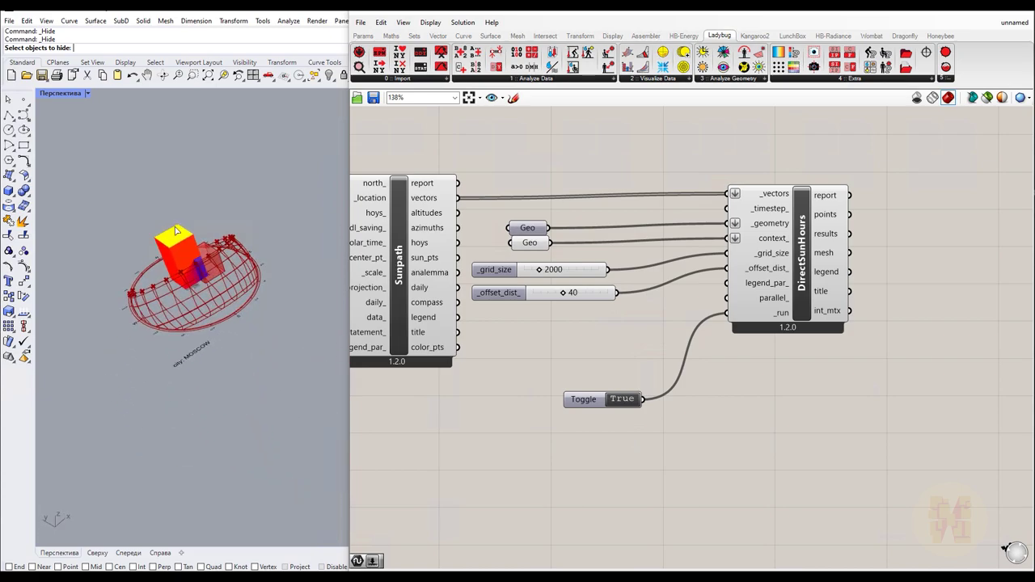
{"action": "scroll", "coordinate": [179, 234], "scroll_direction": "up", "scroll_amount": 3}
{"action": "scroll", "coordinate": [274, 313], "scroll_direction": "up", "scroll_amount": 2}
{"action": "scroll", "coordinate": [275, 314], "scroll_direction": "down", "scroll_amount": 4}
{"action": "scroll", "coordinate": [272, 315], "scroll_direction": "up", "scroll_amount": 2}
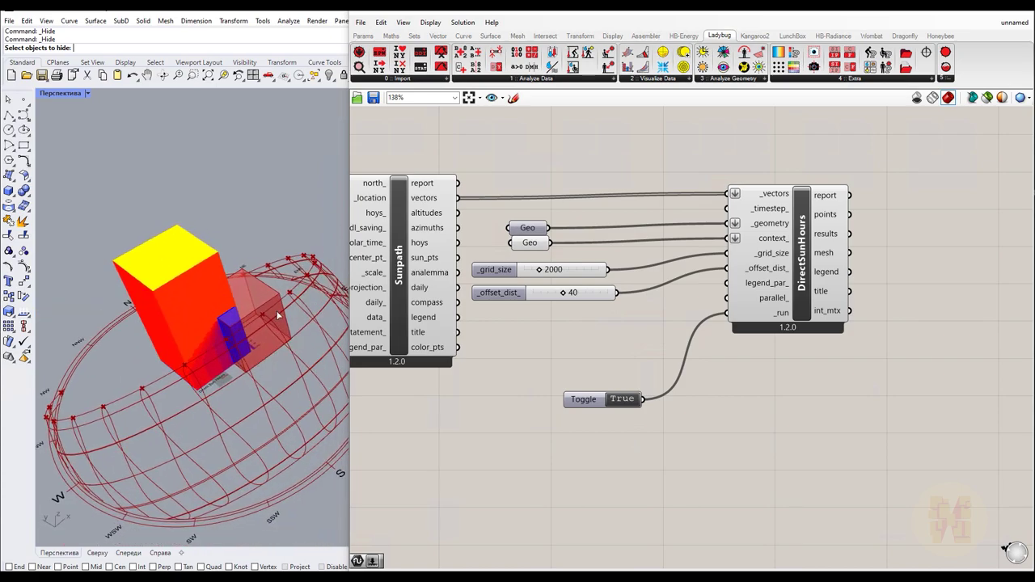
{"action": "right_click_drag", "start_coordinate": [274, 304], "coordinate": [240, 359]}
{"action": "scroll", "coordinate": [243, 347], "scroll_direction": "up", "scroll_amount": 2}
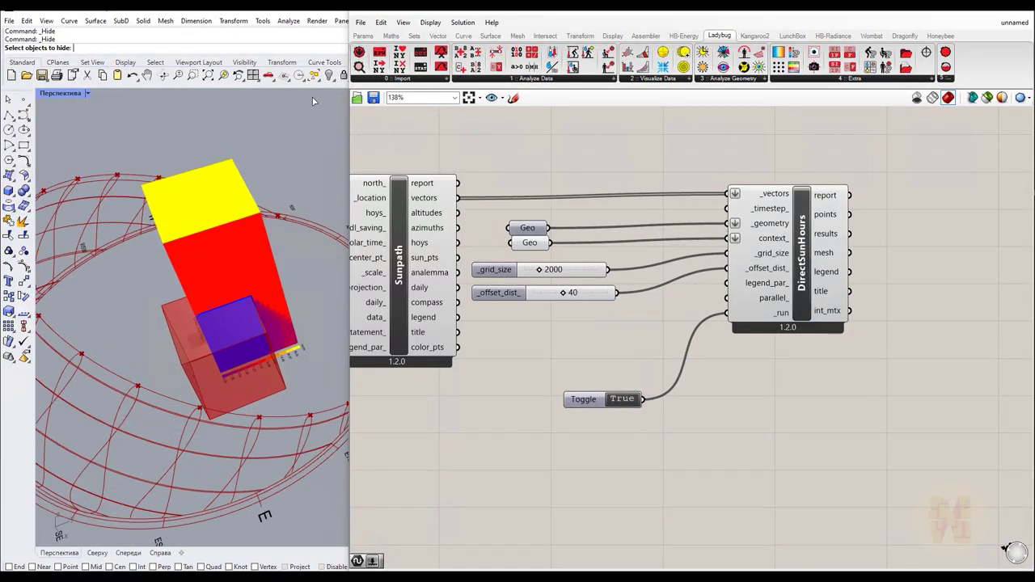
{"action": "right_click", "coordinate": [330, 75]}
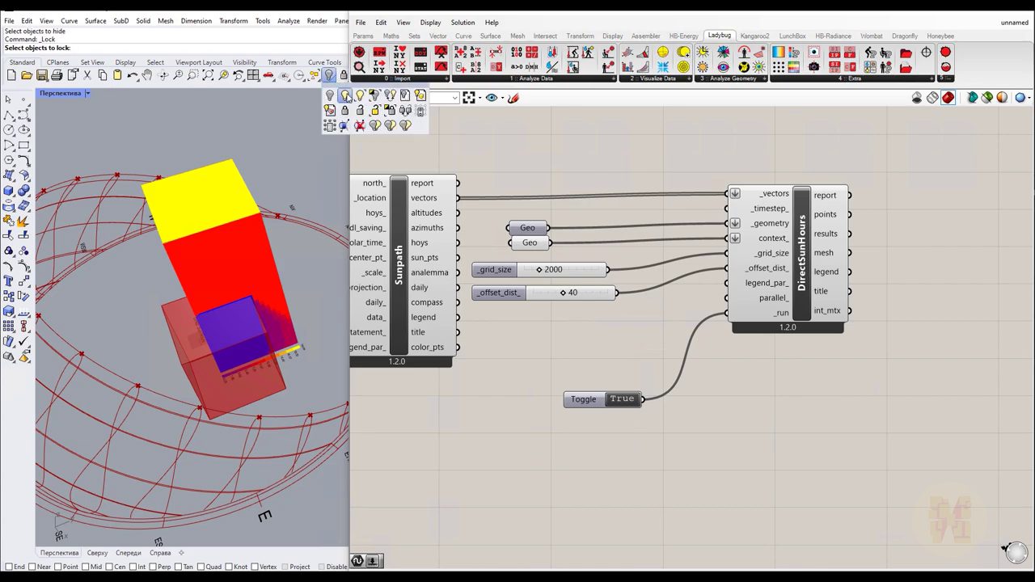
- Move the translucent context box against the taller box and stretch it taller
{"action": "left_click", "coordinate": [234, 329]}
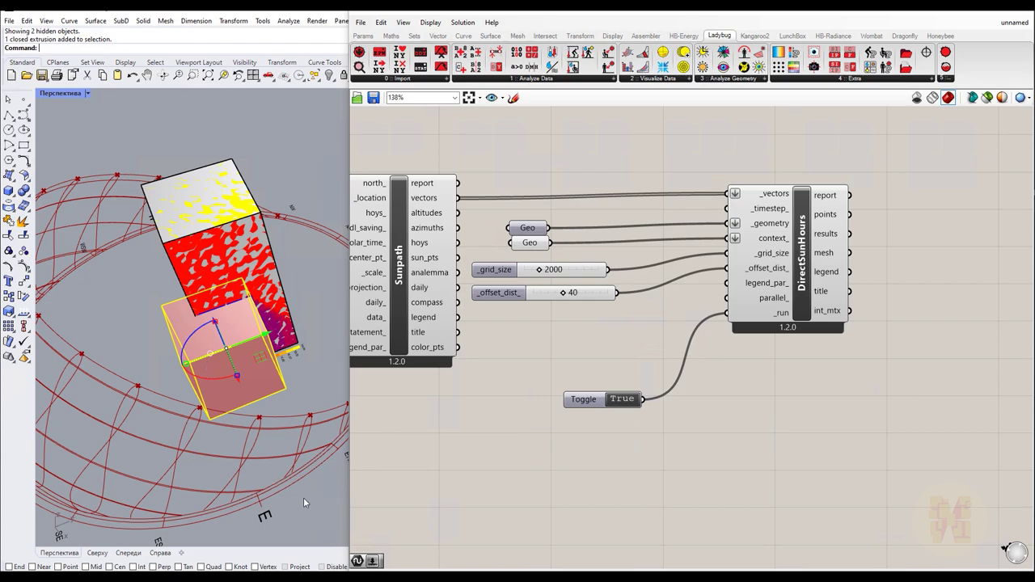
{"action": "left_click_drag", "start_coordinate": [477, 16], "coordinate": [635, 12]}
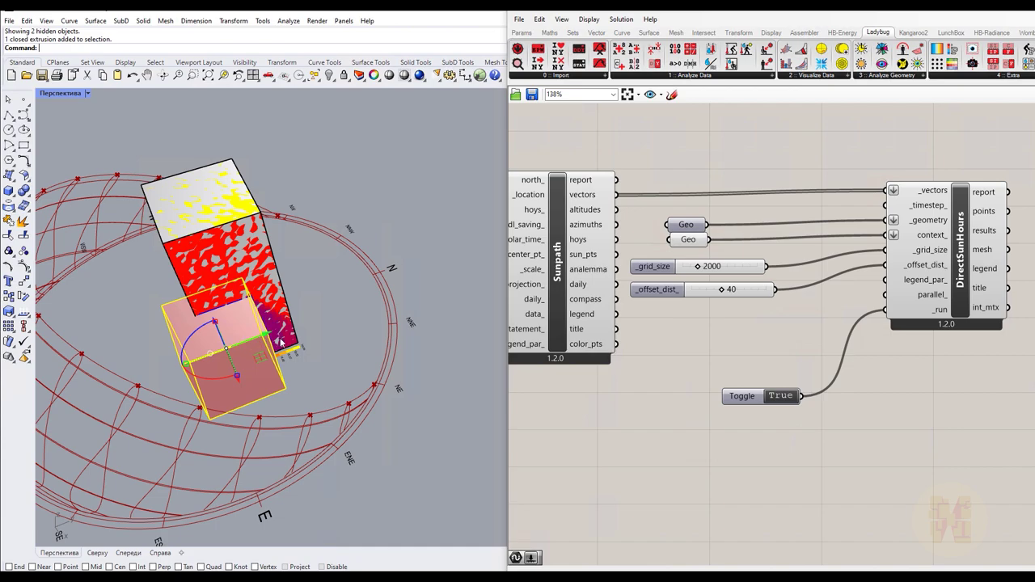
{"action": "left_click_drag", "start_coordinate": [262, 340], "coordinate": [219, 356]}
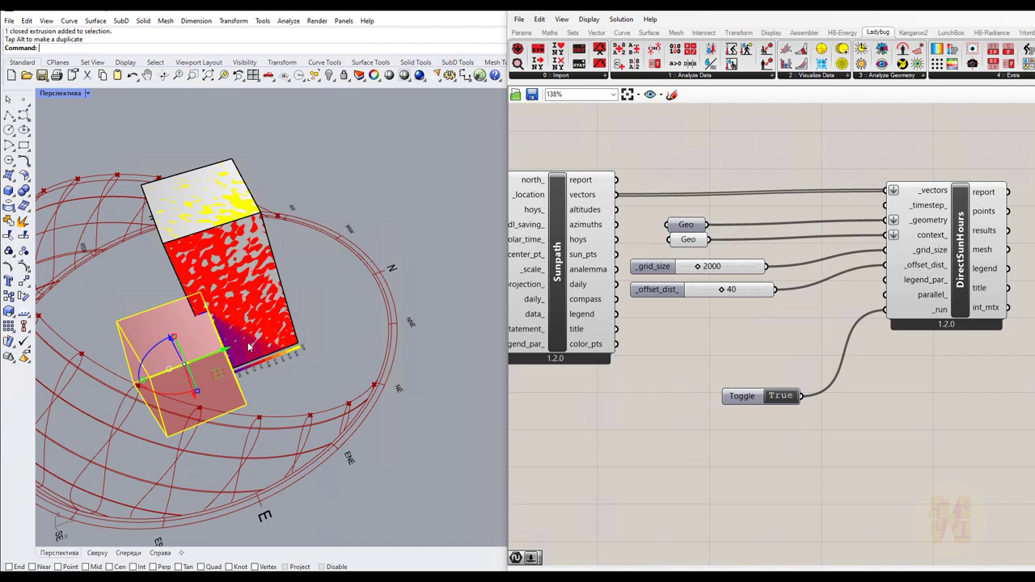
{"action": "scroll", "coordinate": [249, 346], "scroll_direction": "up", "scroll_amount": 4}
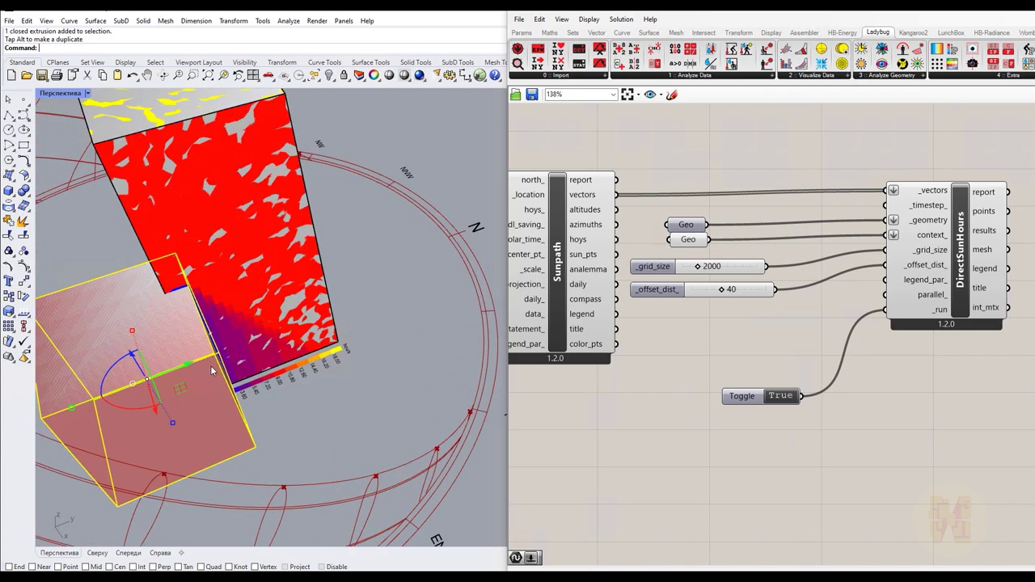
{"action": "left_click_drag", "start_coordinate": [189, 363], "coordinate": [252, 450]}
{"action": "right_click_drag", "start_coordinate": [253, 449], "coordinate": [364, 365]}
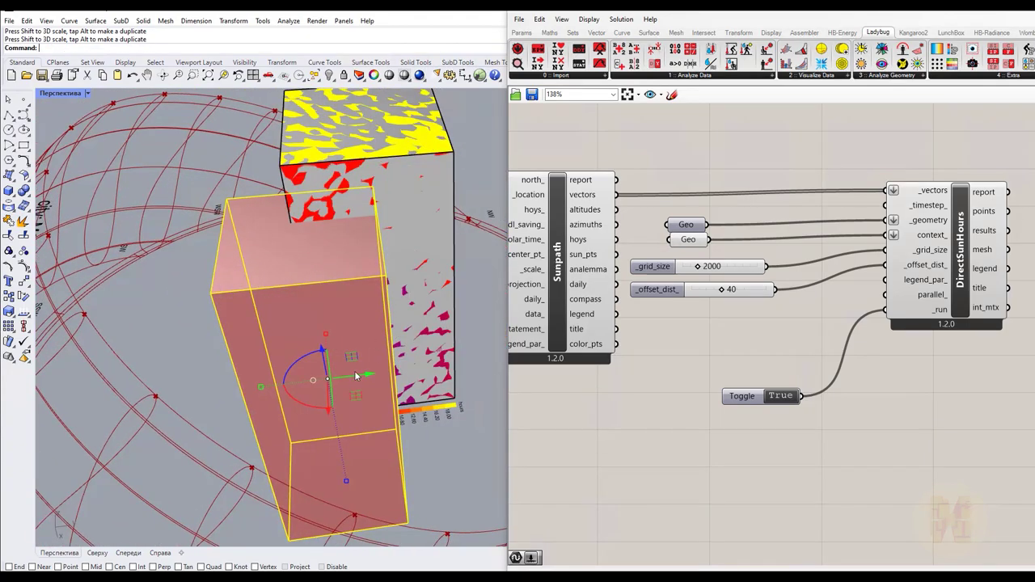
{"action": "left_click_drag", "start_coordinate": [354, 400], "coordinate": [299, 292]}
{"action": "scroll", "coordinate": [368, 355], "scroll_direction": "up", "scroll_amount": 5}
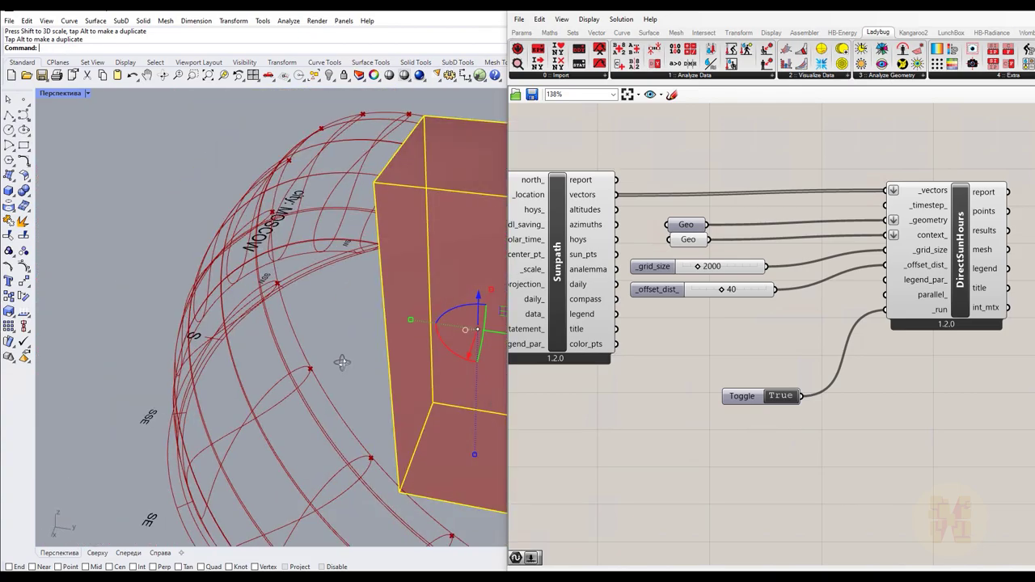
- Hide both building boxes to reveal the recalculated sun-hours colours
{"action": "right_click_drag", "start_coordinate": [359, 357], "coordinate": [292, 349]}
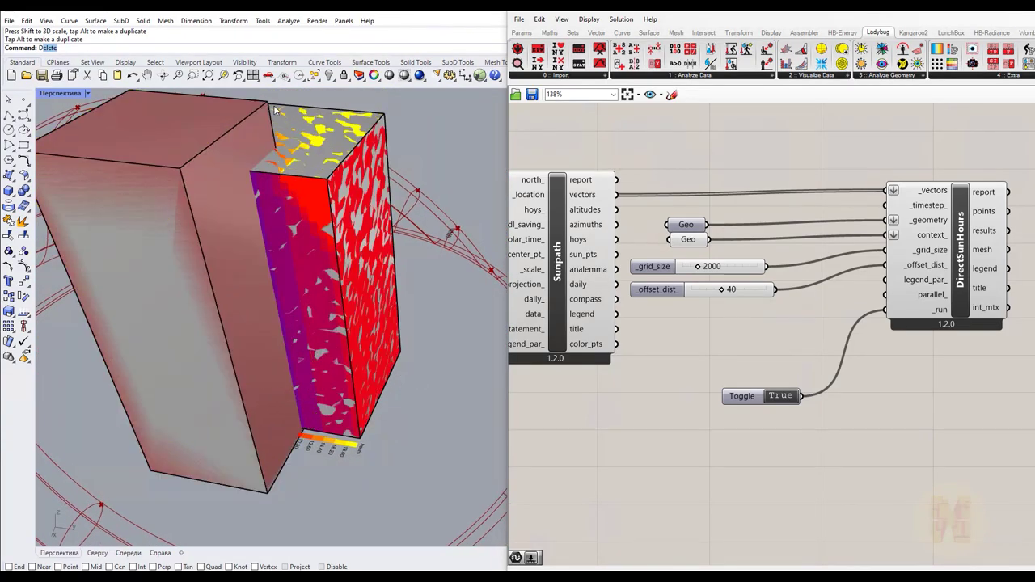
{"action": "scroll", "coordinate": [313, 236], "scroll_direction": "down", "scroll_amount": 5}
{"action": "left_click_drag", "start_coordinate": [167, 144], "coordinate": [411, 431]}
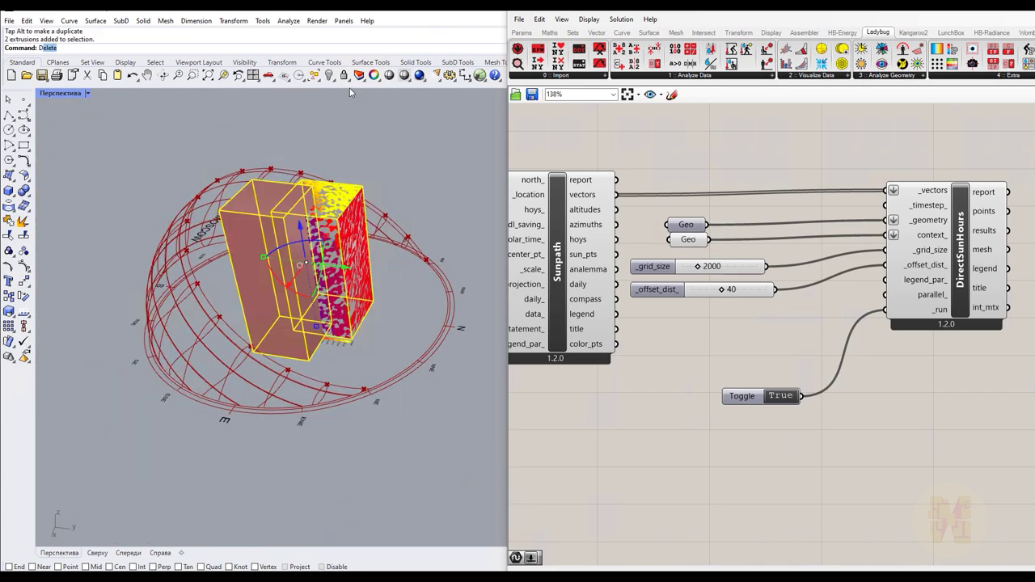
{"action": "left_click", "coordinate": [329, 75]}
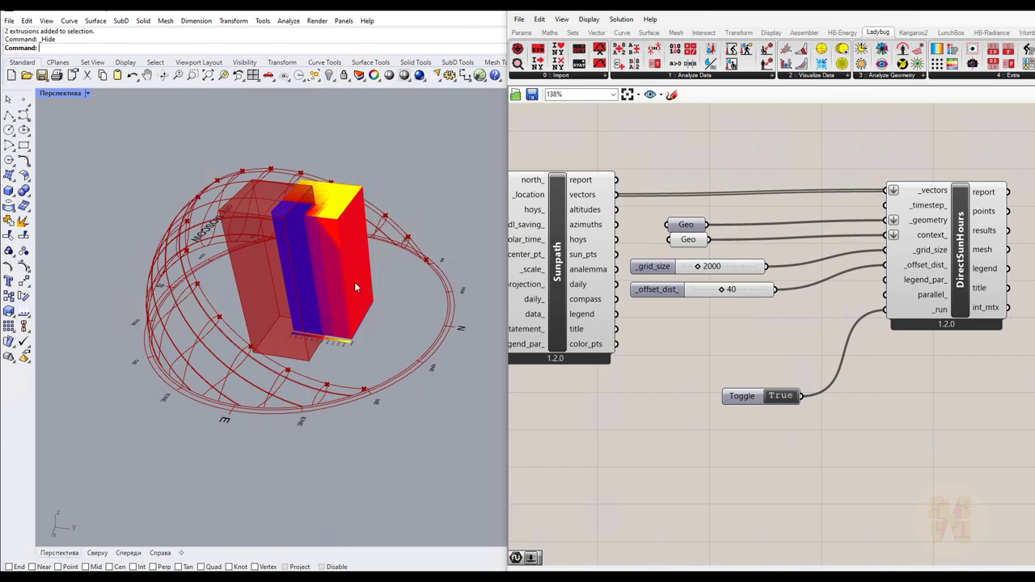
- Orbit, zoom and pan the Perspective view to a top-down angle on the results
{"action": "scroll", "coordinate": [321, 265], "scroll_direction": "up", "scroll_amount": 4}
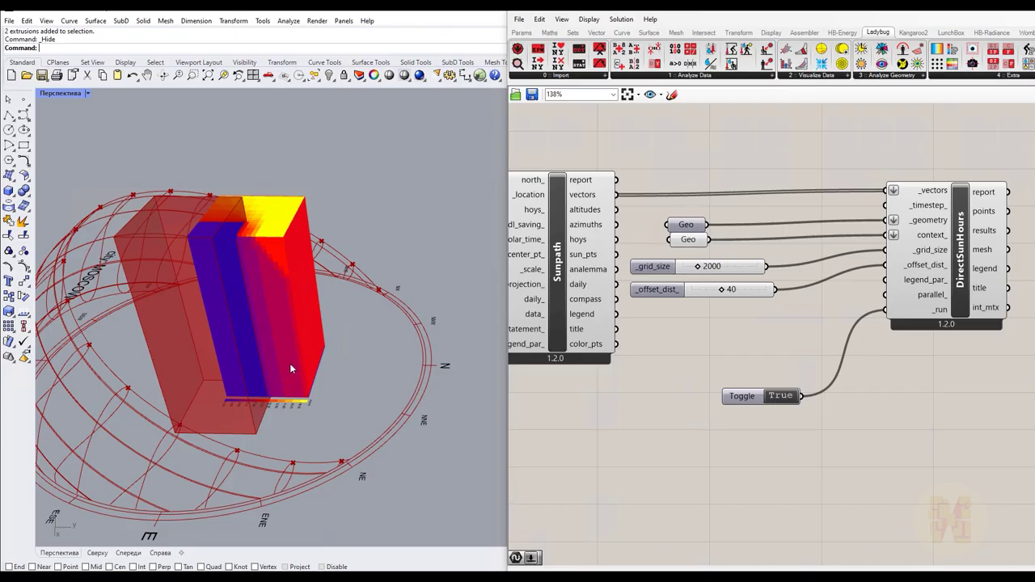
{"action": "scroll", "coordinate": [289, 363], "scroll_direction": "down", "scroll_amount": 3}
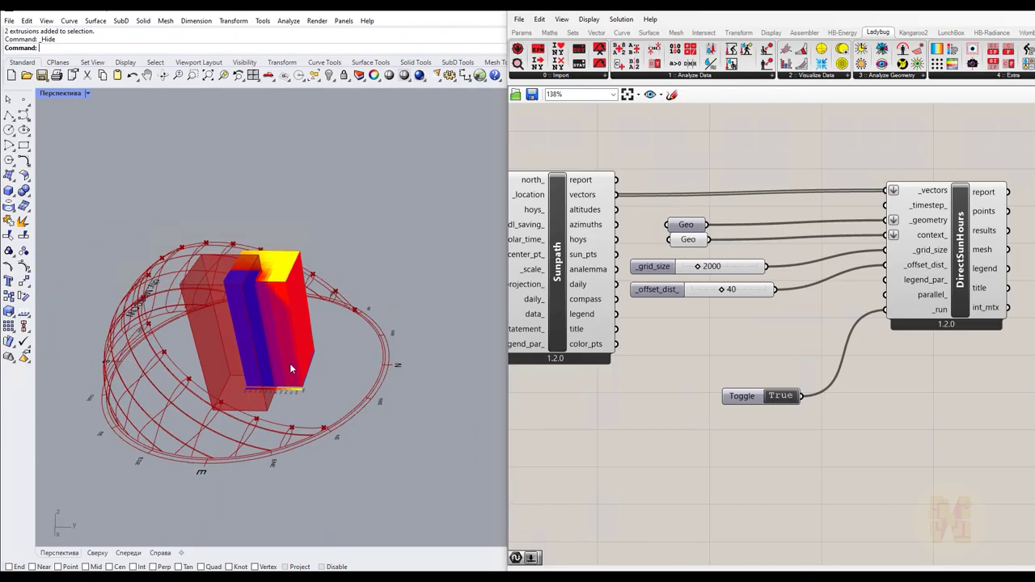
{"action": "right_click_drag", "start_coordinate": [290, 363], "coordinate": [333, 365]}
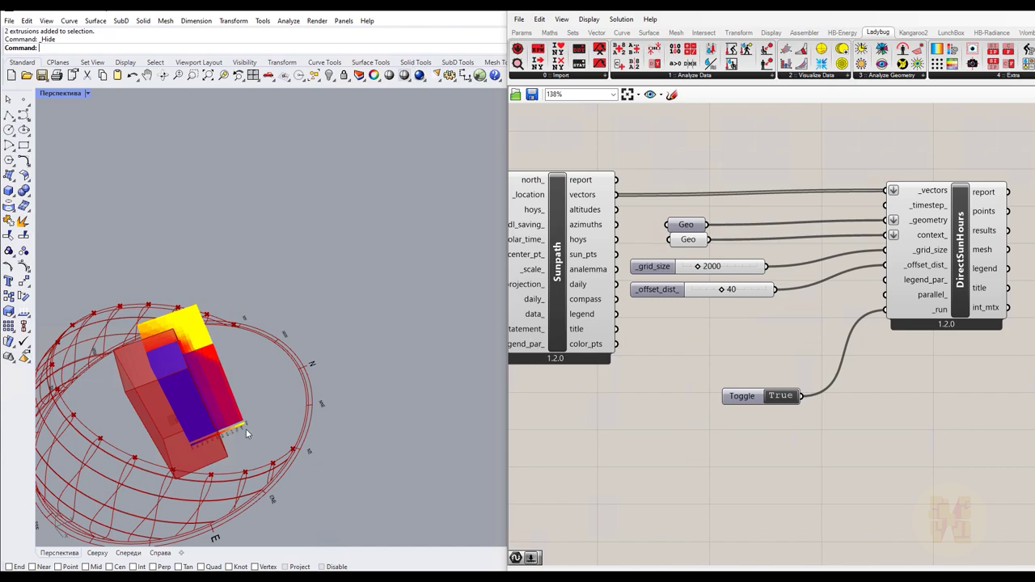
{"action": "right_click_drag", "start_coordinate": [242, 431], "coordinate": [340, 421]}
{"action": "scroll", "coordinate": [352, 391], "scroll_direction": "down", "scroll_amount": 5}
{"action": "scroll", "coordinate": [294, 384], "scroll_direction": "up", "scroll_amount": 6}
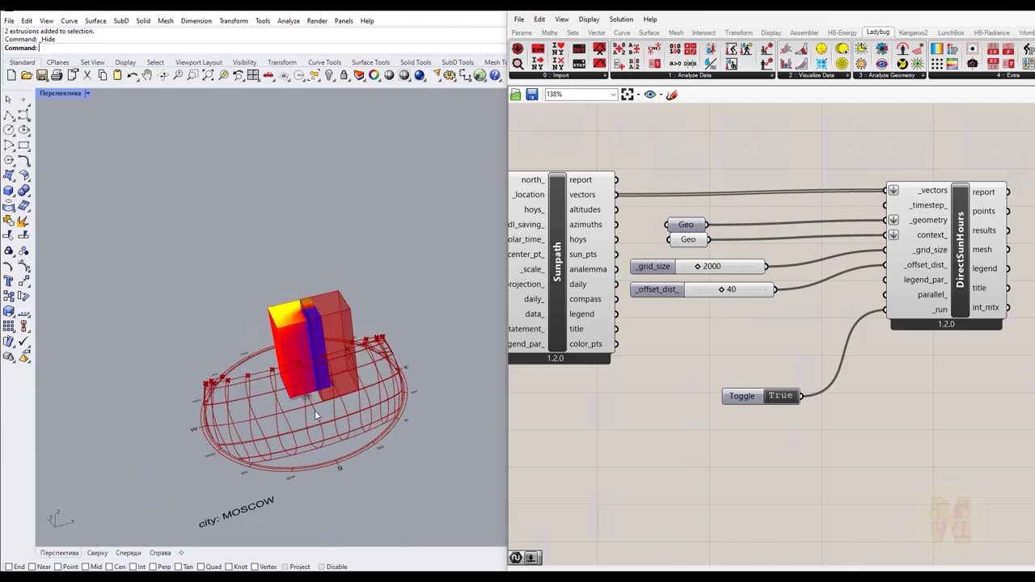
{"action": "right_click_drag", "start_coordinate": [294, 382], "coordinate": [235, 299]}
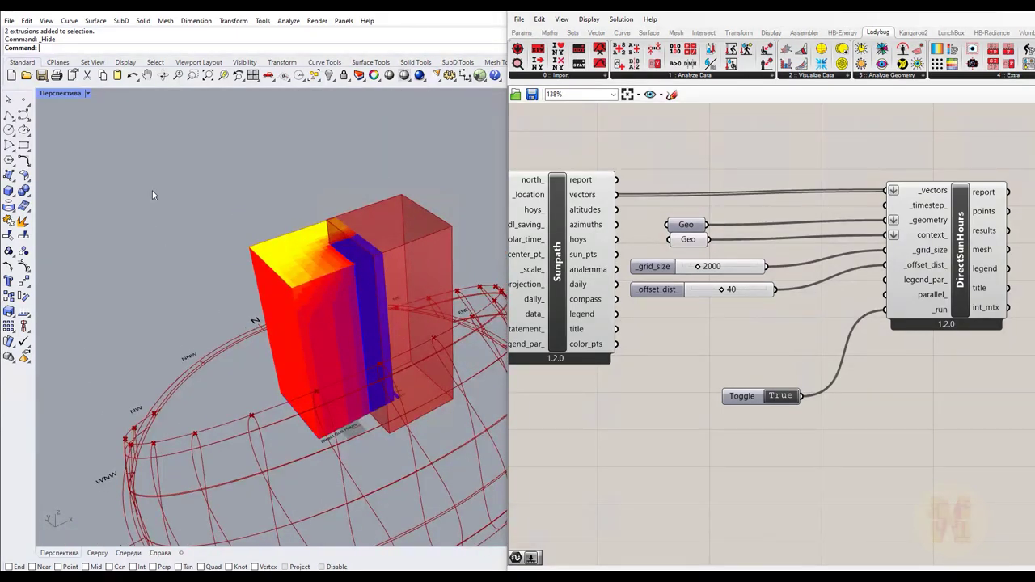
{"action": "right_click_drag", "start_coordinate": [337, 337], "coordinate": [306, 360], "text": "shift"}
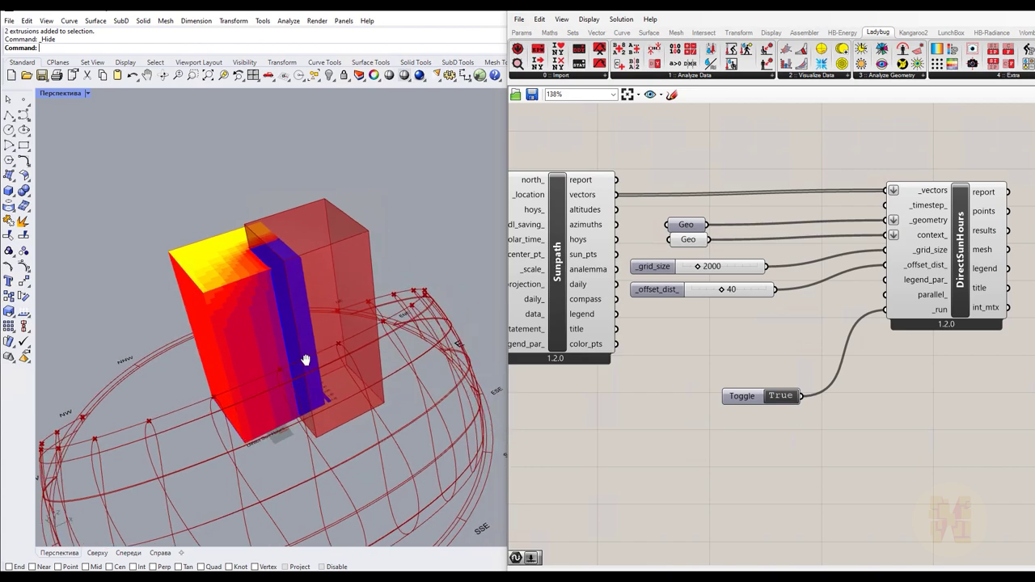
- Switch the Perspective viewport to Rendered display and orbit around the model
{"action": "left_click", "coordinate": [86, 93]}
{"action": "left_click", "coordinate": [68, 156]}
{"action": "scroll", "coordinate": [338, 348], "scroll_direction": "down", "scroll_amount": 3}
{"action": "right_click_drag", "start_coordinate": [304, 401], "coordinate": [379, 406]}
{"action": "right_click_drag", "start_coordinate": [424, 434], "coordinate": [386, 456]}
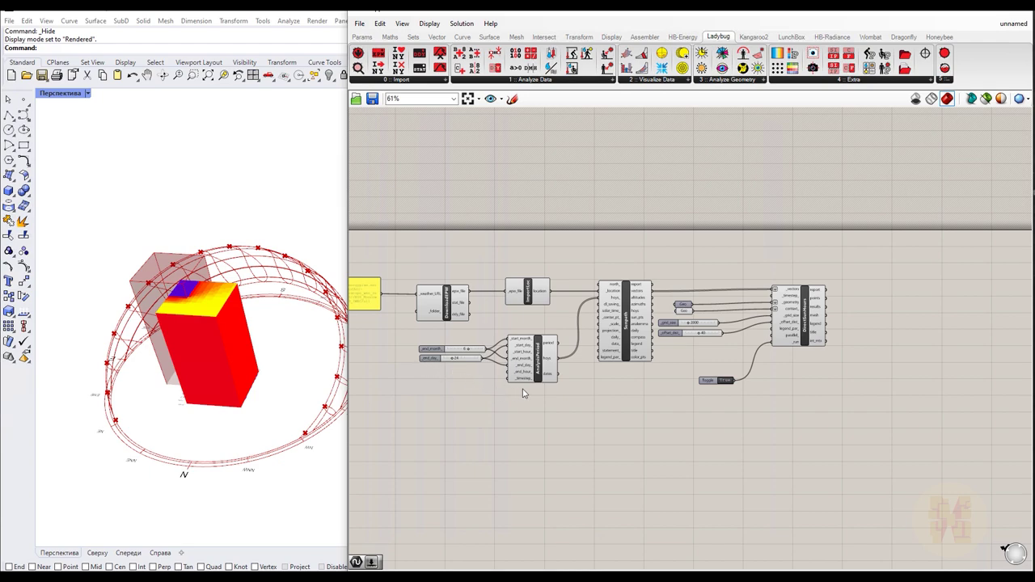
- Zoom in on the Grasshopper canvas and shift the two Geo parameters slightly up-right
{"action": "right_click", "coordinate": [556, 409]}
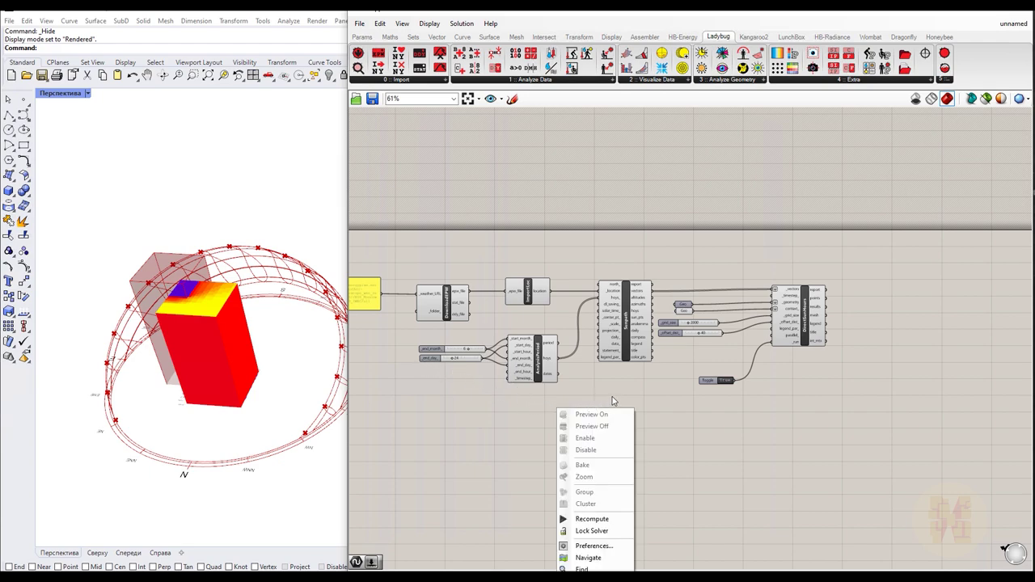
{"action": "left_click", "coordinate": [656, 392]}
{"action": "scroll", "coordinate": [550, 397], "scroll_direction": "up", "scroll_amount": 5}
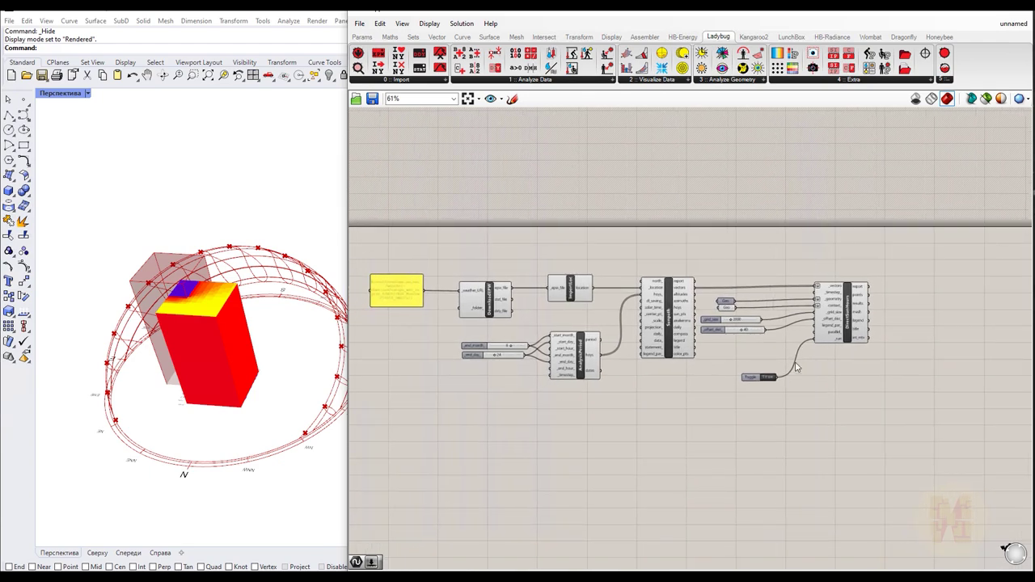
{"action": "scroll", "coordinate": [657, 220], "scroll_direction": "up", "scroll_amount": 1}
{"action": "mouse_move", "coordinate": [614, 208]}
{"action": "left_mouse_down"}
{"action": "mouse_move", "coordinate": [627, 220]}
{"action": "mouse_move", "coordinate": [632, 205]}
{"action": "left_mouse_up"}
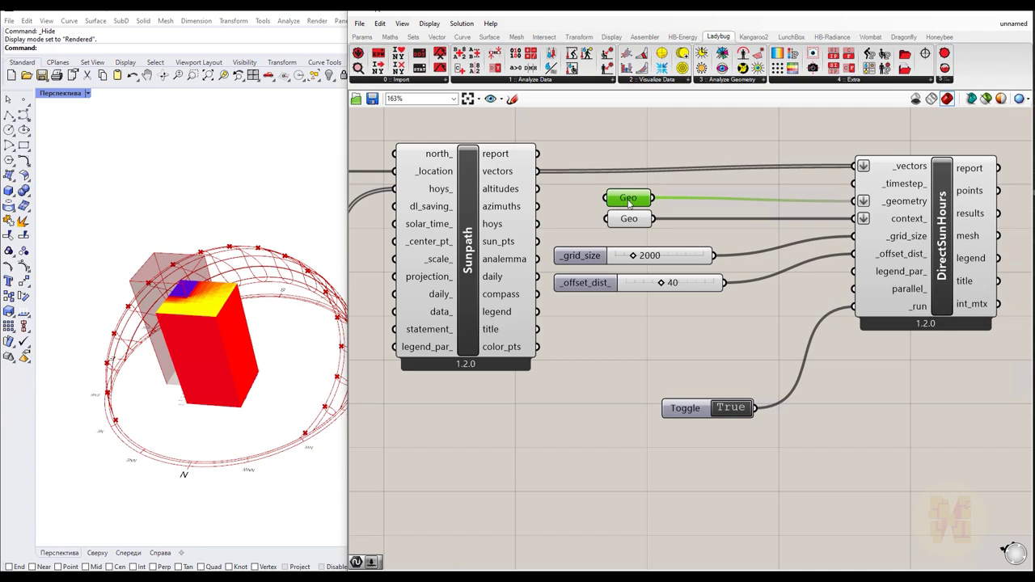
- Disconnect the upper Geo from the DirectSunHours _geometry input and wire it back in
{"action": "right_click", "coordinate": [637, 204]}
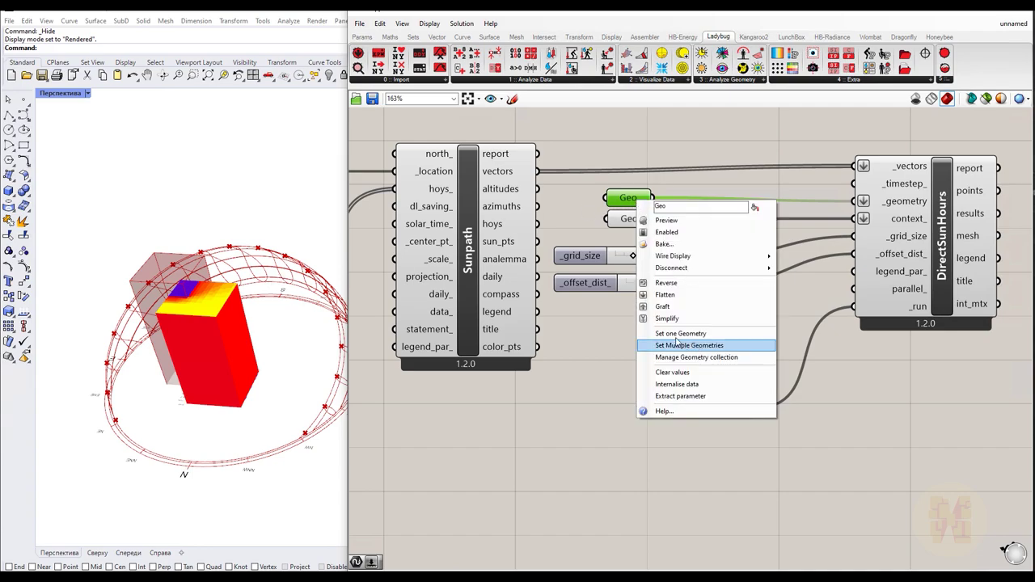
{"action": "left_click", "coordinate": [599, 336]}
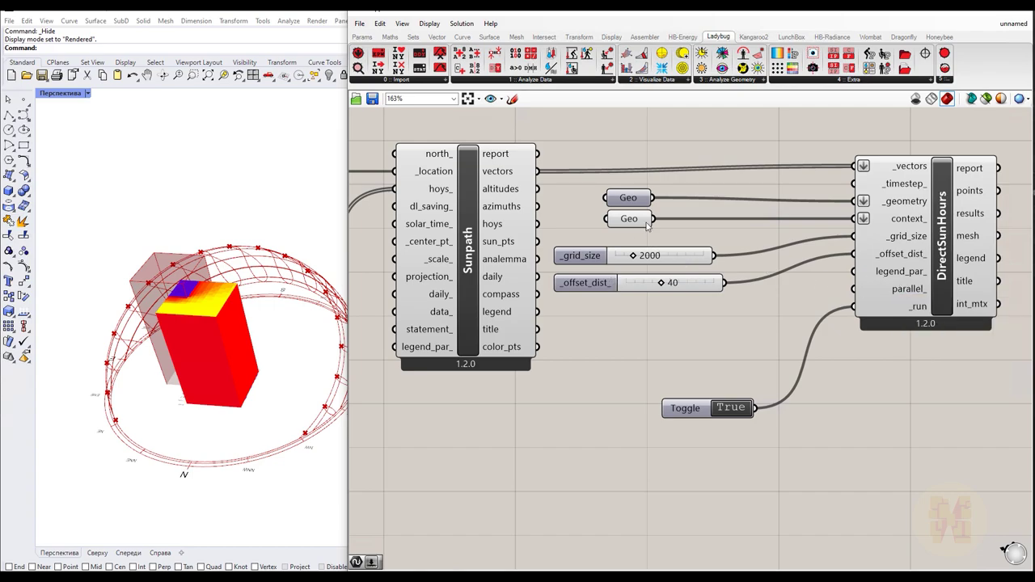
{"action": "left_click_drag", "start_coordinate": [653, 198], "coordinate": [855, 202], "text": "ctrl"}
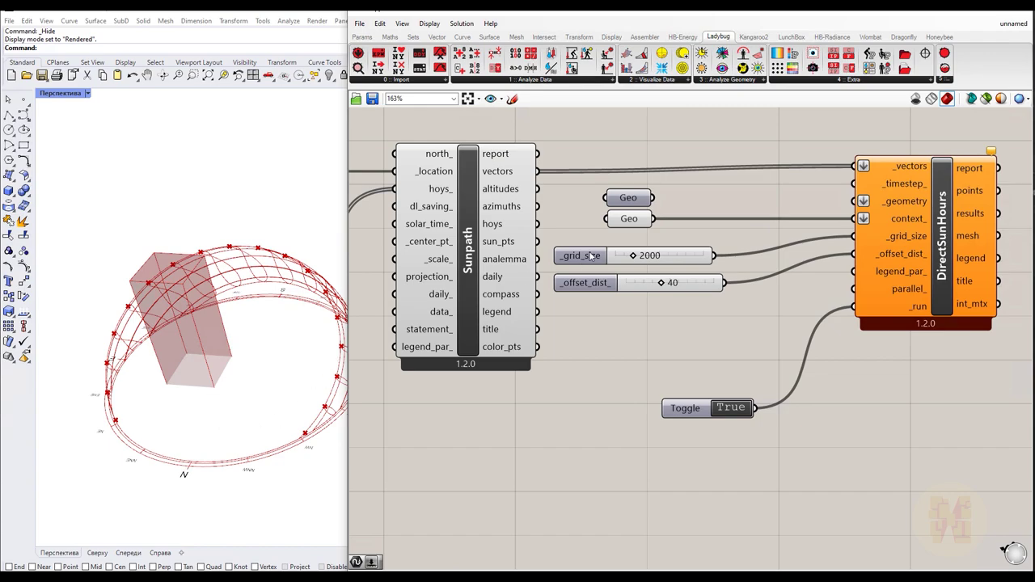
{"action": "left_click_drag", "start_coordinate": [653, 198], "coordinate": [857, 201]}
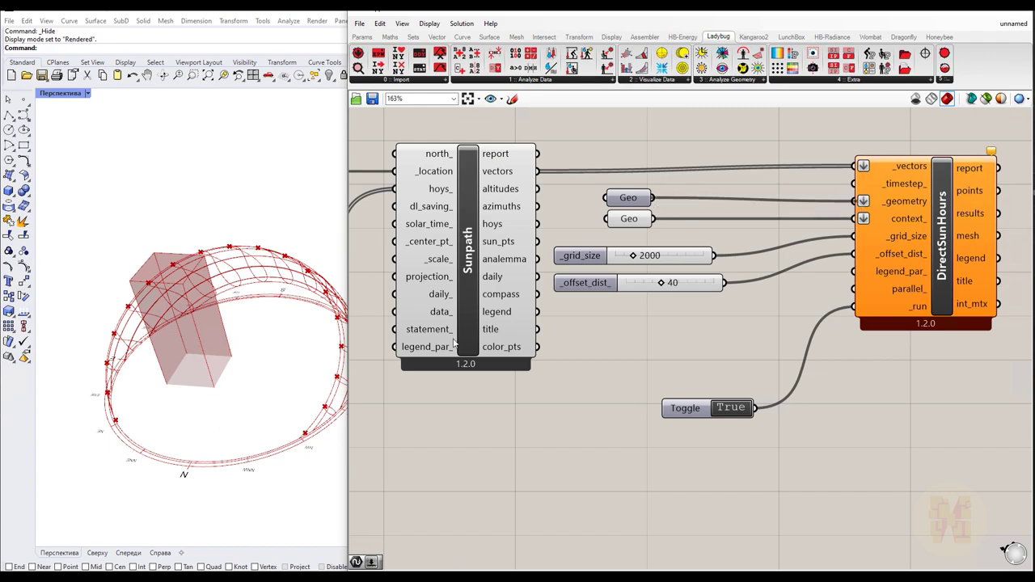